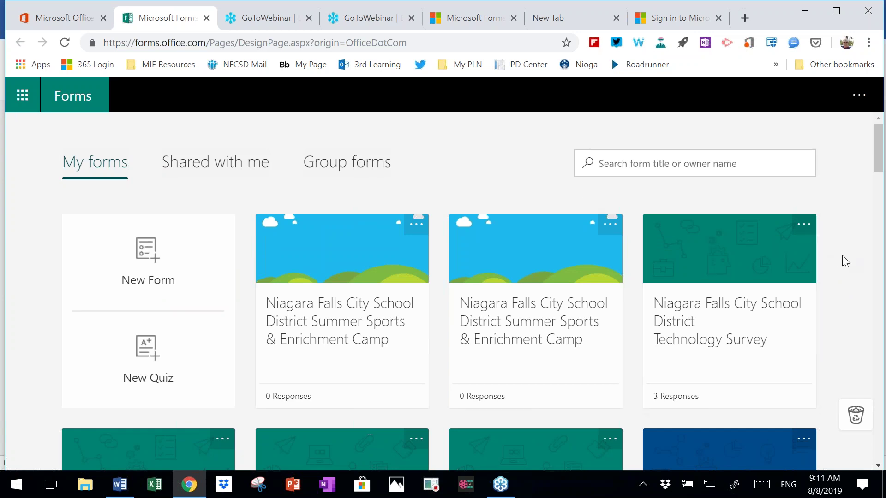
# - Open the existing "Demo Quiz for Webinar 12/5/2018" from the forms list and dismiss the theme ideas tip
pyautogui.scroll(-5, 840, 272)
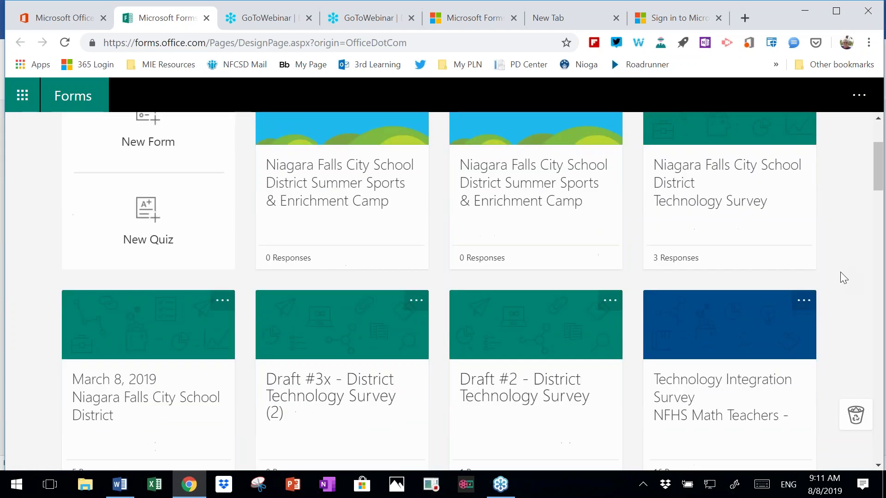
pyautogui.scroll(-1, 842, 281)
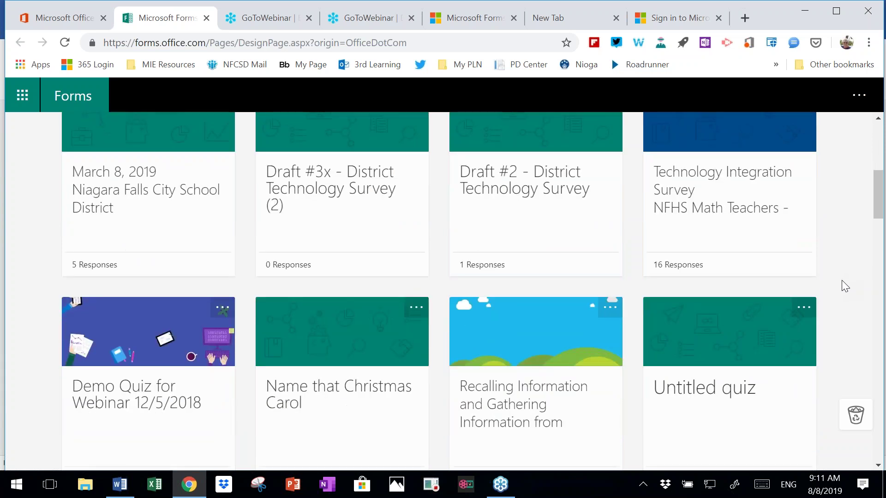
pyautogui.scroll(-1, 842, 285)
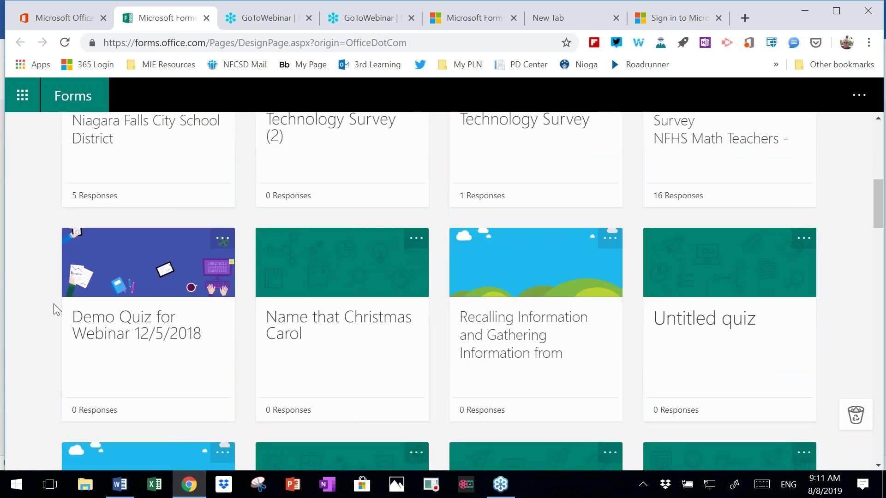
pyautogui.click(140, 272)
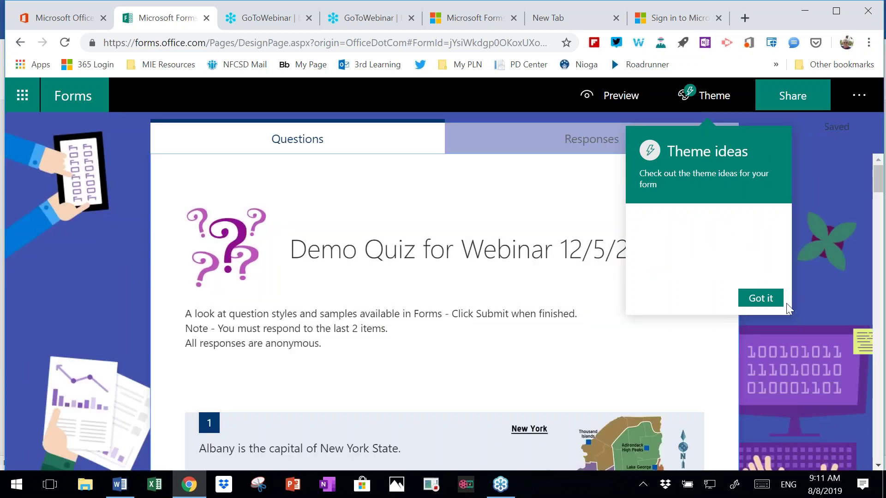
pyautogui.click(764, 300)
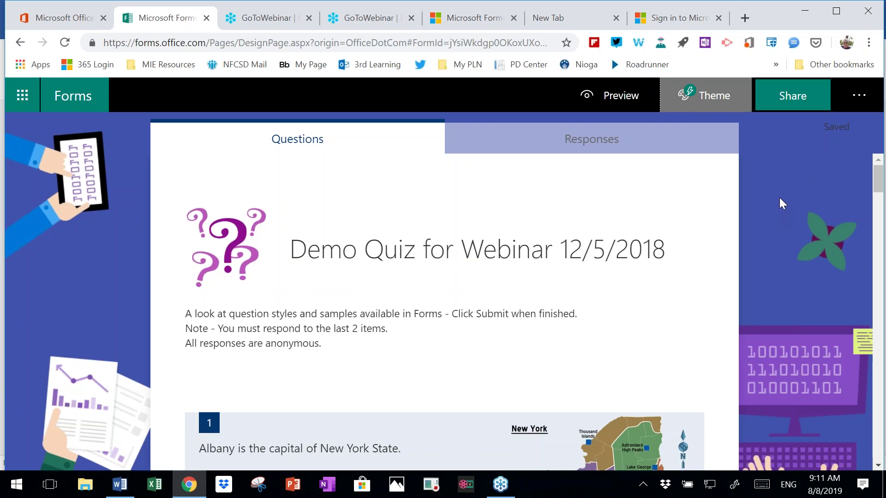
# - Review the demo quiz from its title through question 7, examining the different question styles, and return to its beginning
pyautogui.scroll(-3, 779, 198)
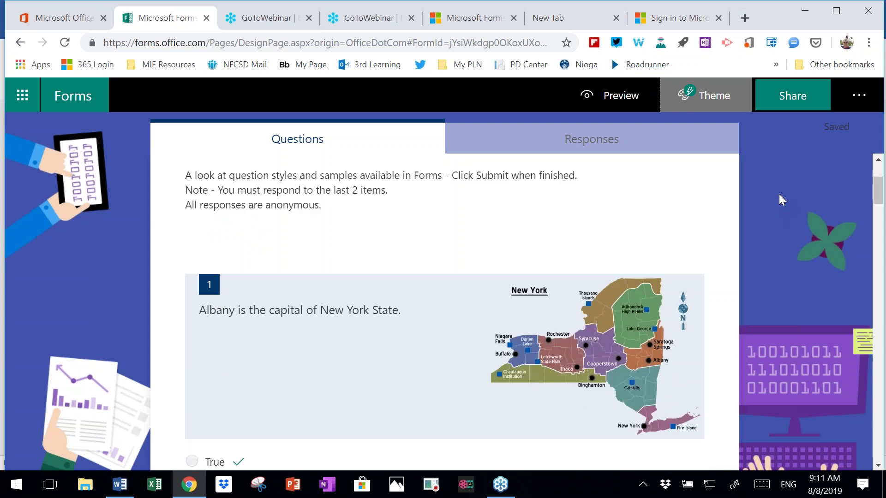
pyautogui.scroll(-1, 778, 196)
pyautogui.scroll(3, 787, 173)
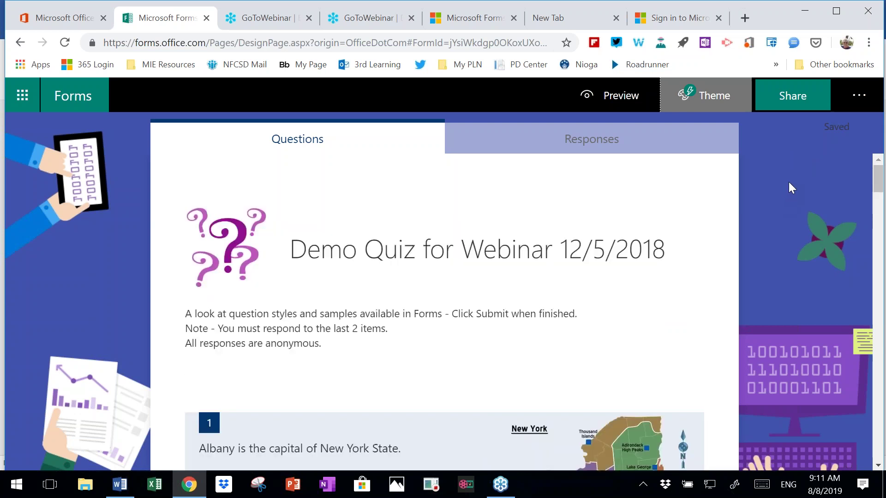
pyautogui.scroll(-12, 788, 180)
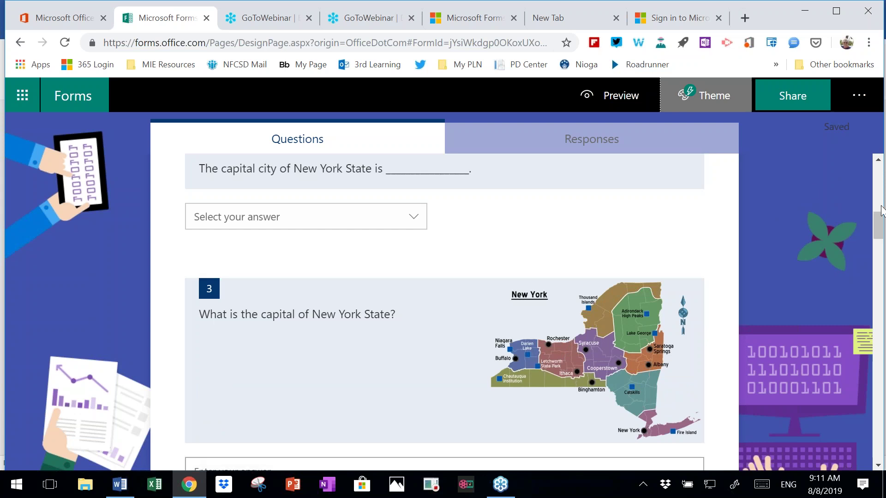
pyautogui.scroll(-6, 802, 197)
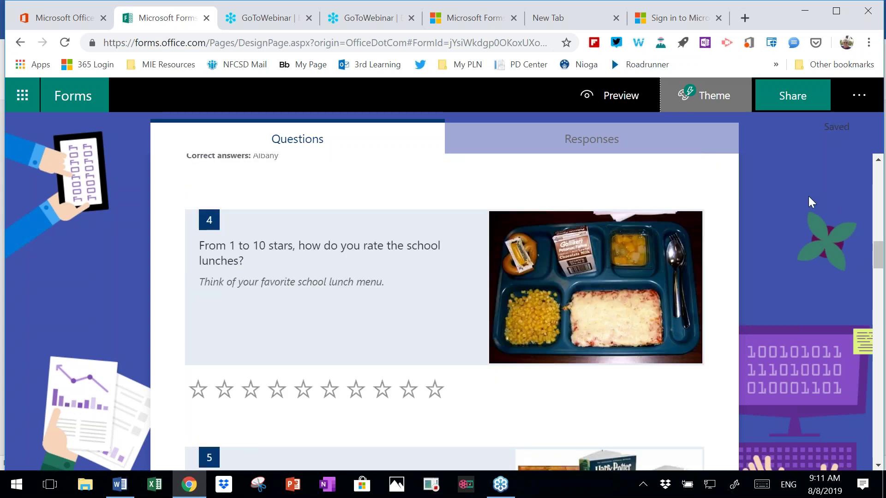
pyautogui.scroll(-3, 809, 199)
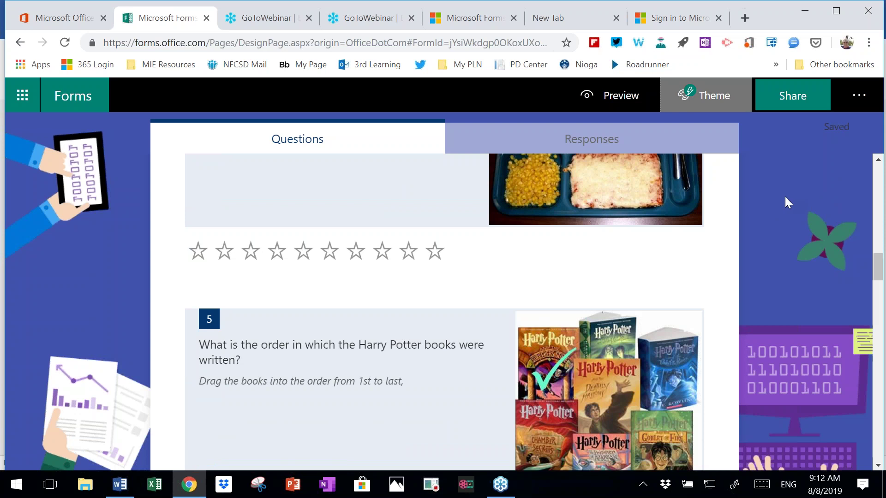
pyautogui.scroll(-8, 784, 197)
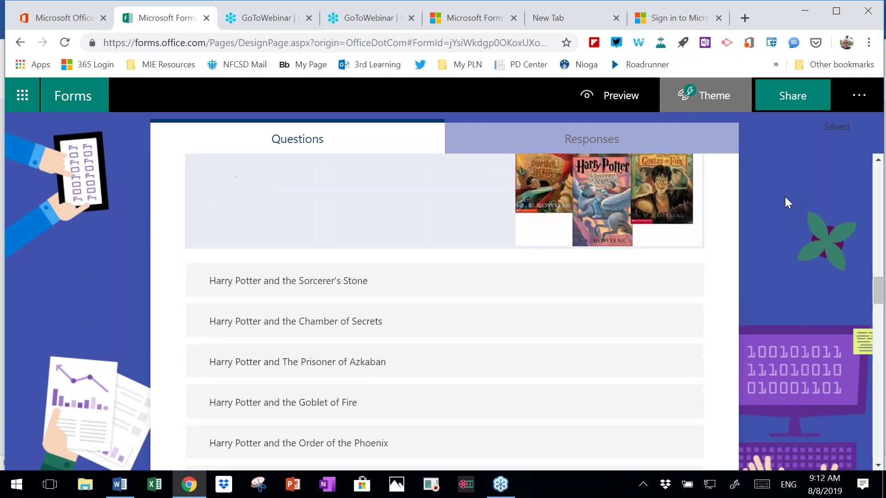
pyautogui.scroll(-7, 783, 198)
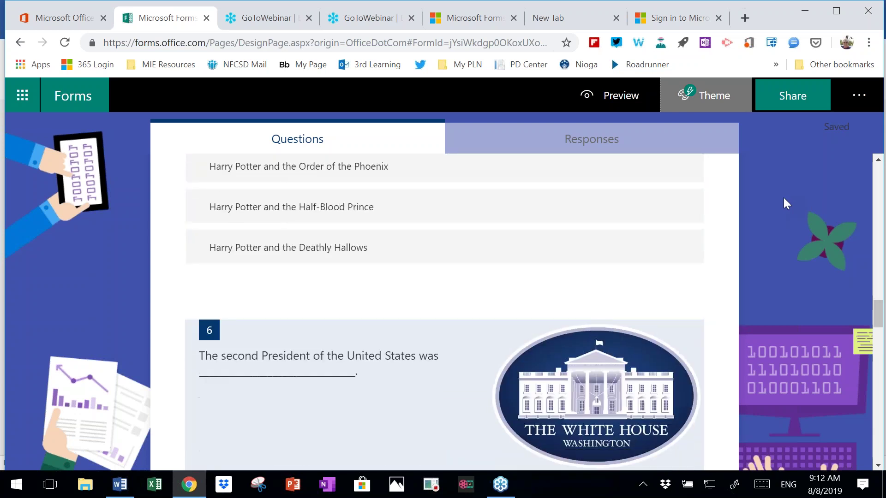
pyautogui.scroll(-7, 778, 206)
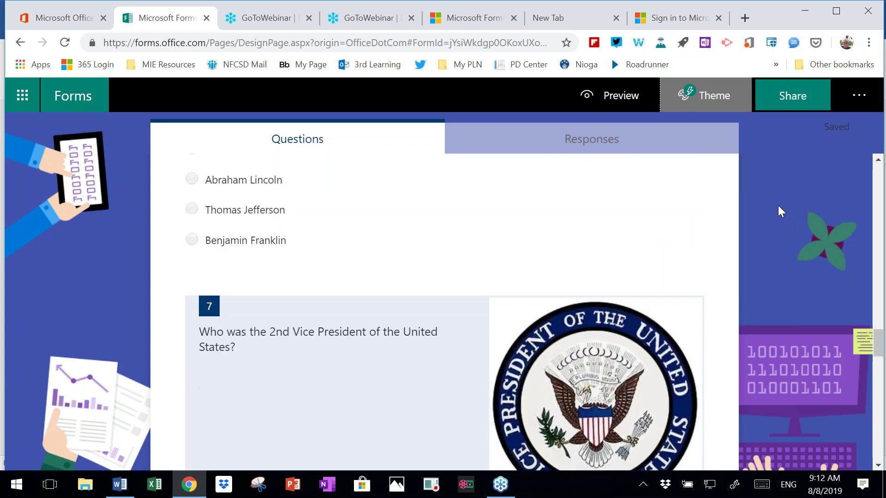
pyautogui.scroll(-3, 778, 208)
pyautogui.scroll(20, 784, 187)
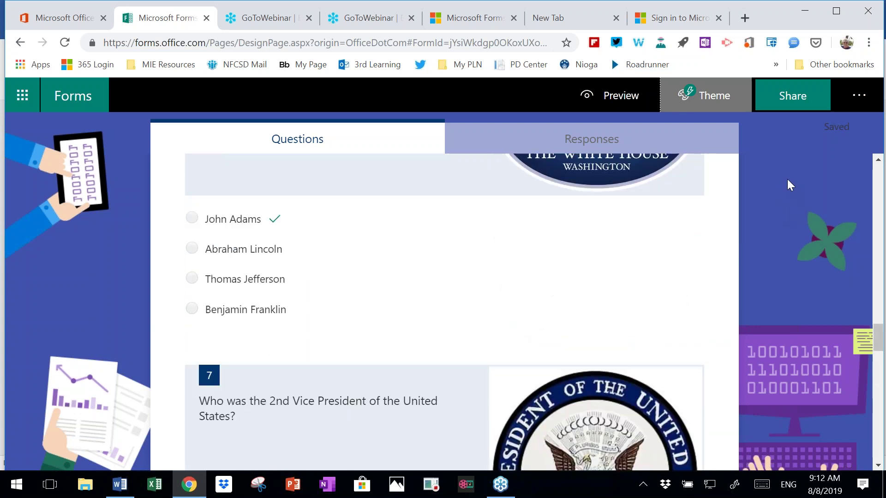
pyautogui.scroll(10, 795, 177)
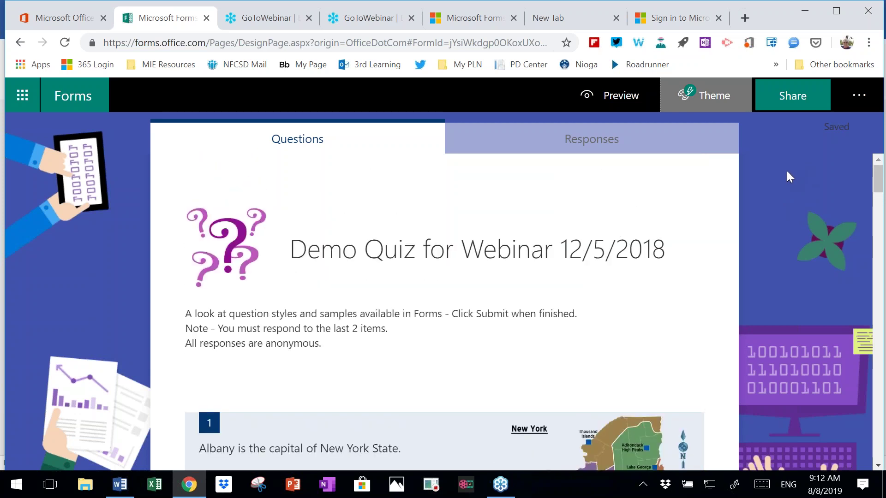
# - Go back to the forms list and create a new form titled "Webinar Form Demo"
pyautogui.click(71, 96)
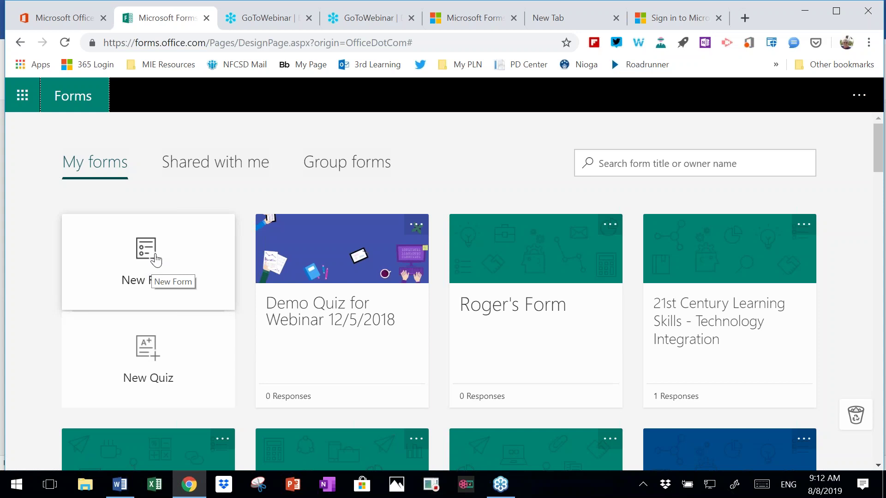
pyautogui.click(156, 261)
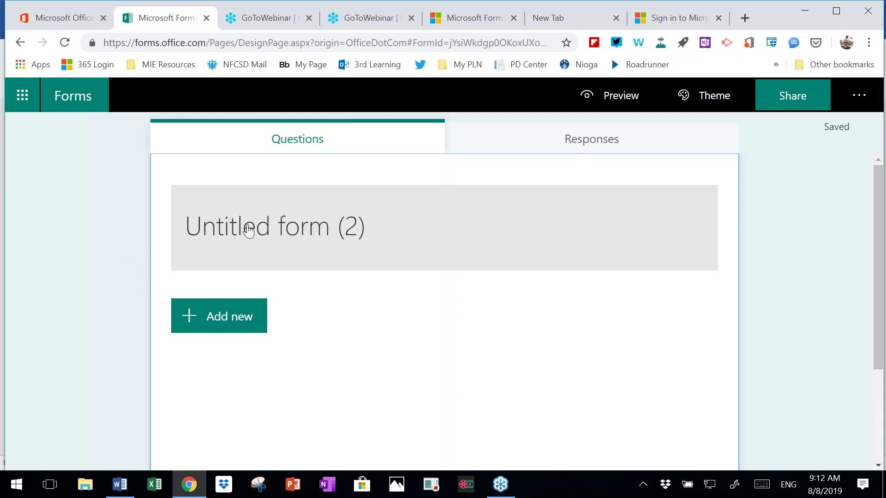
pyautogui.click(333, 227)
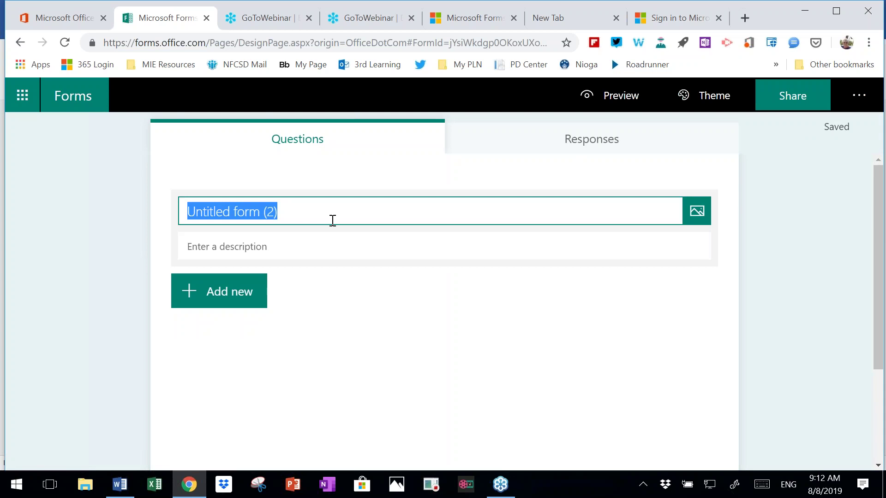
pyautogui.press('BackSpace')
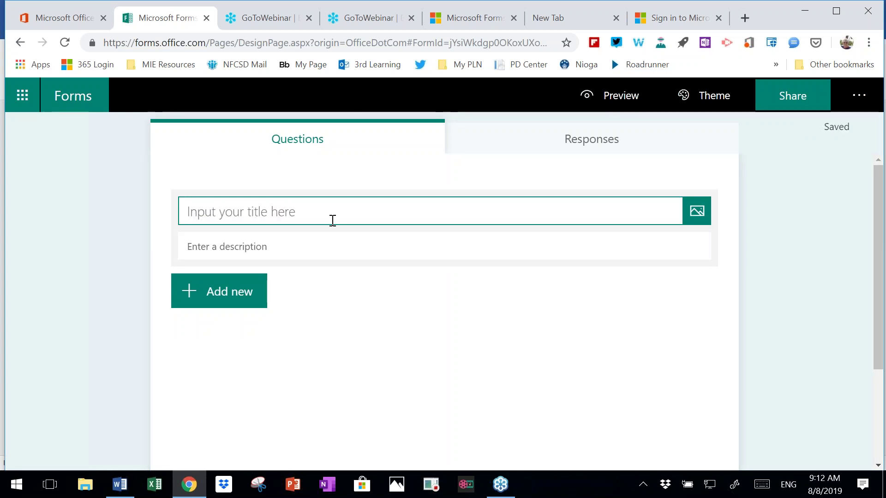
pyautogui.write('Webinar Demo')
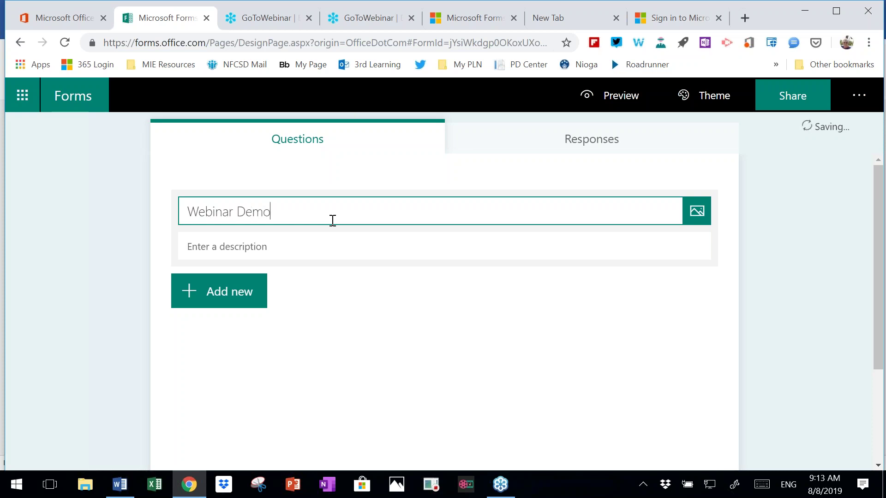
pyautogui.click(236, 210)
pyautogui.write('Form')
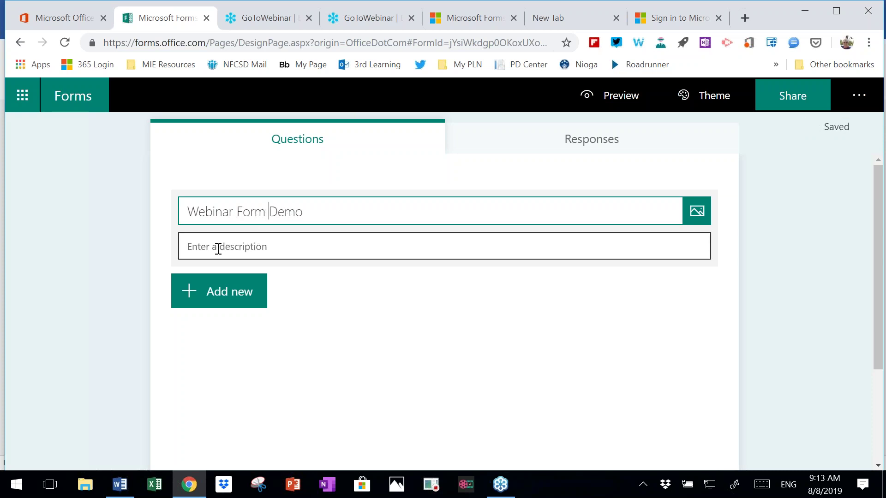
# - Enter "How to ...." as the form's description
pyautogui.click(280, 248)
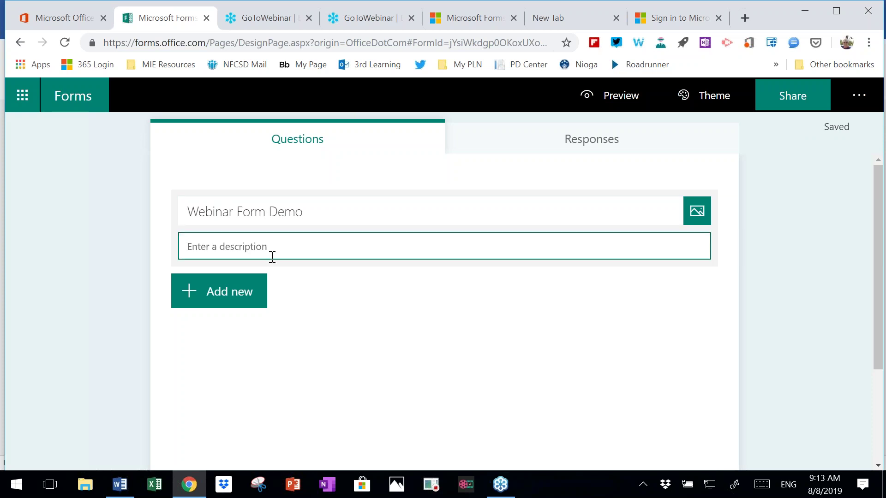
pyautogui.write('How t')
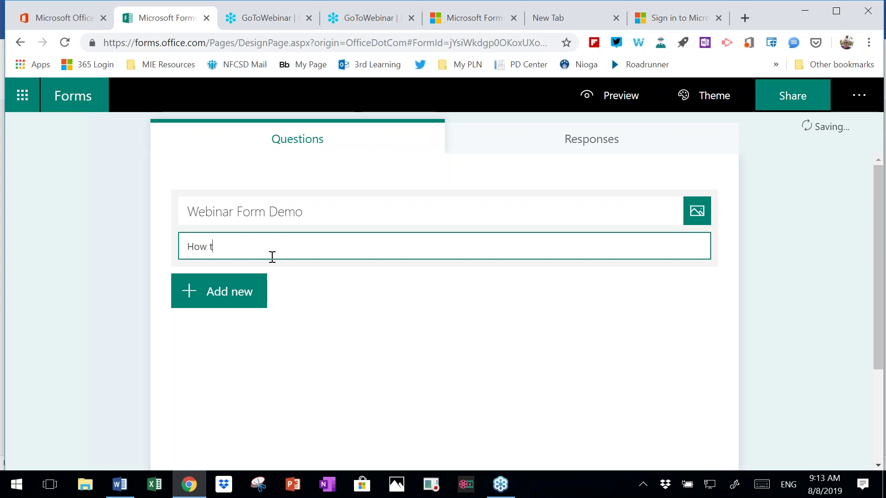
pyautogui.write('o ....')
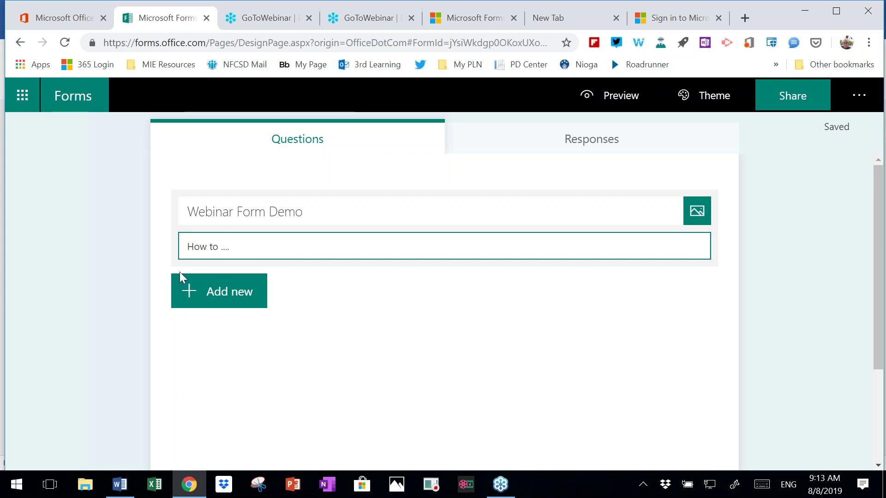
# - Search Bing images for "Math" and add the picture with the word math and green symbols to the form's title
pyautogui.click(701, 217)
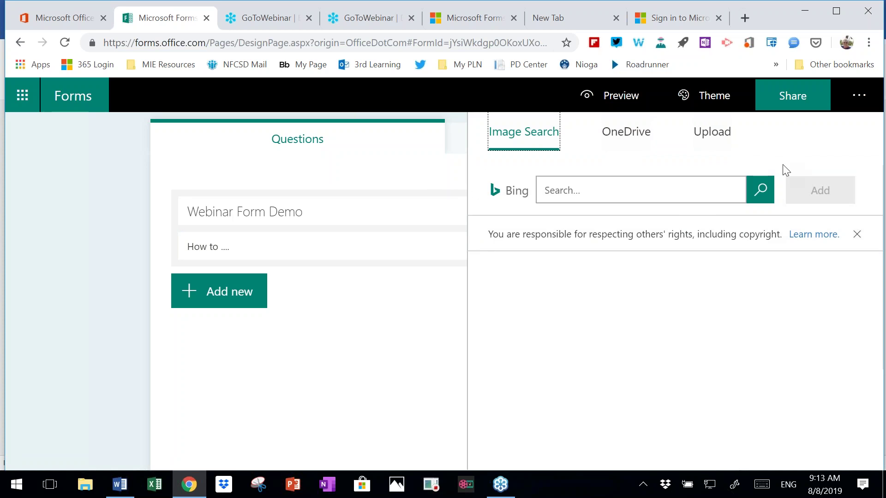
pyautogui.click(560, 190)
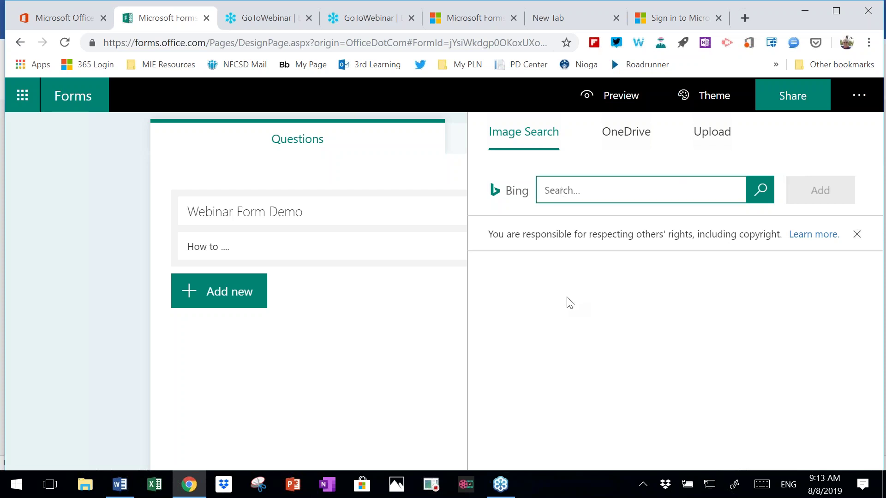
pyautogui.write('Mat')
pyautogui.click(760, 194)
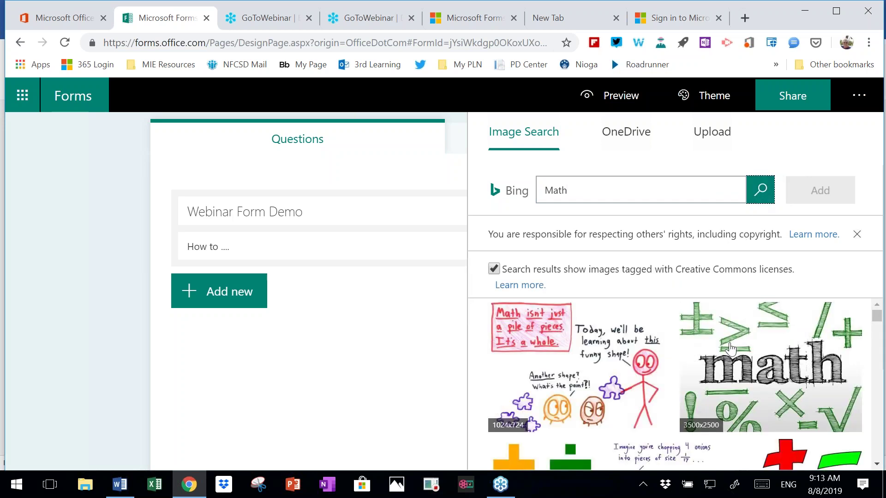
pyautogui.click(774, 363)
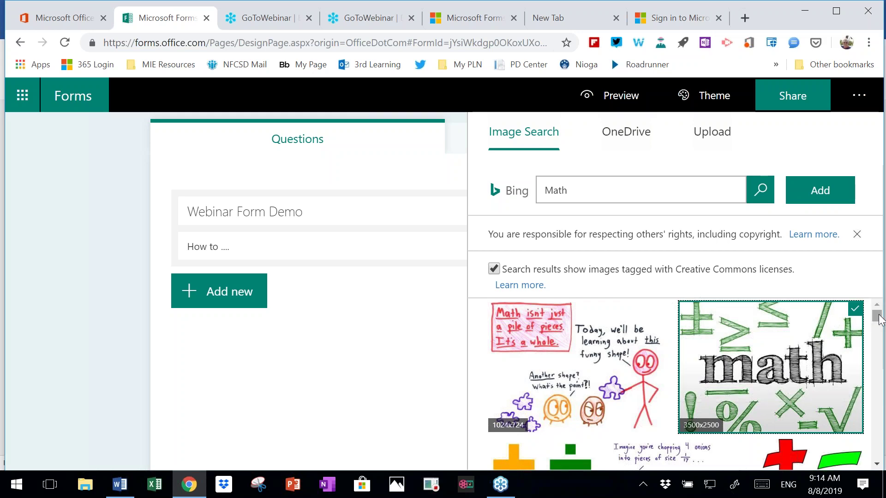
pyautogui.moveTo(876, 322); pyautogui.dragTo(814, 306)
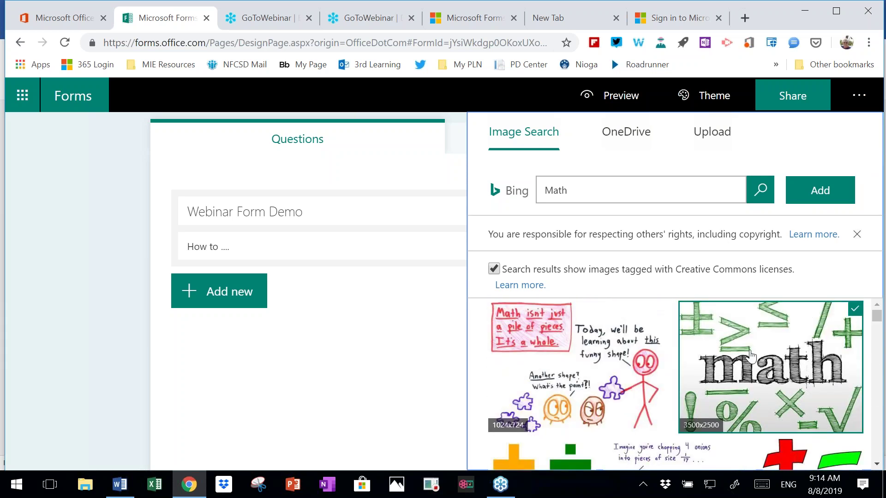
pyautogui.click(819, 190)
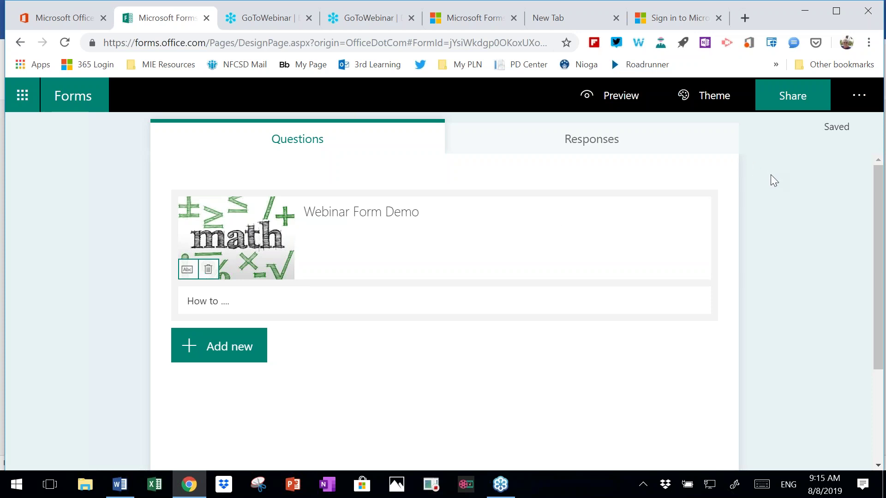
# - Apply the theme with a blue sky, white cloud and green hills to the form
pyautogui.click(709, 104)
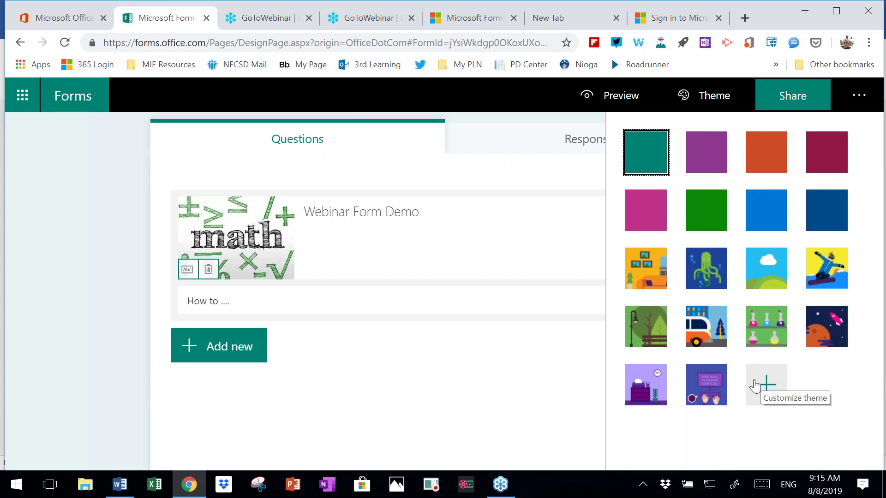
pyautogui.click(763, 267)
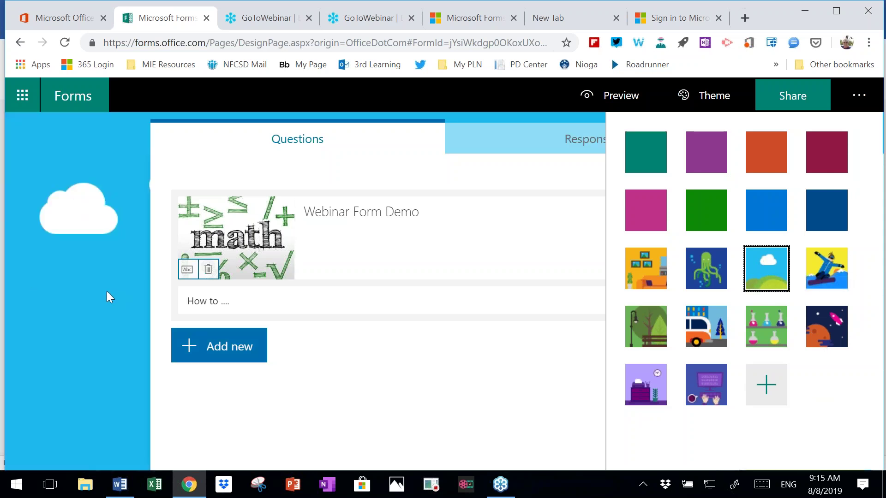
pyautogui.click(431, 421)
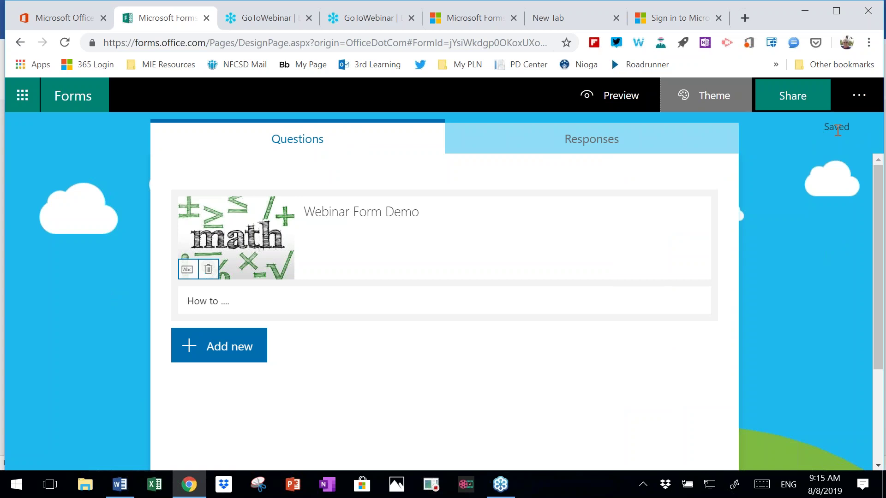
# - Look over the available question types, including the additional ones, and add a choice question to the form
pyautogui.scroll(-1, 816, 245)
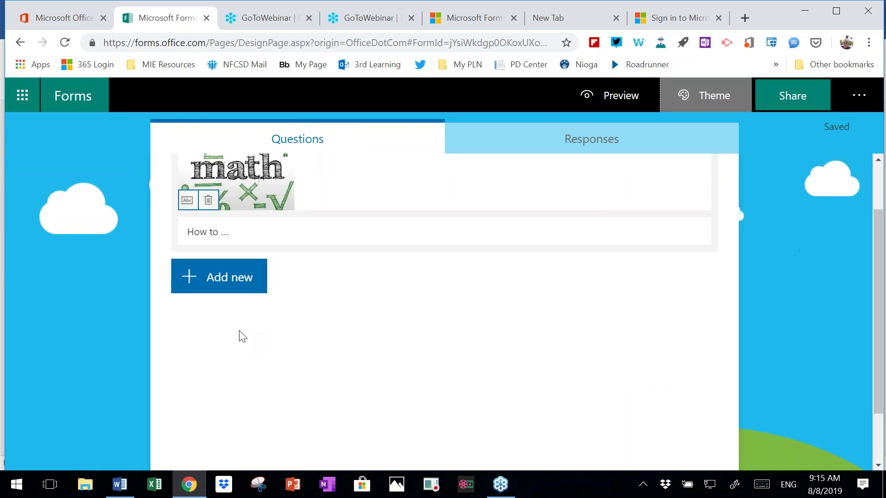
pyautogui.click(188, 279)
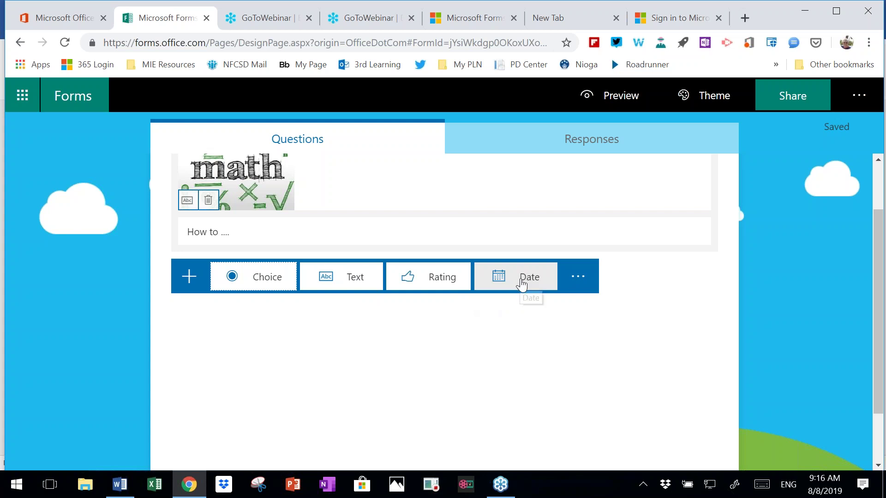
pyautogui.click(576, 280)
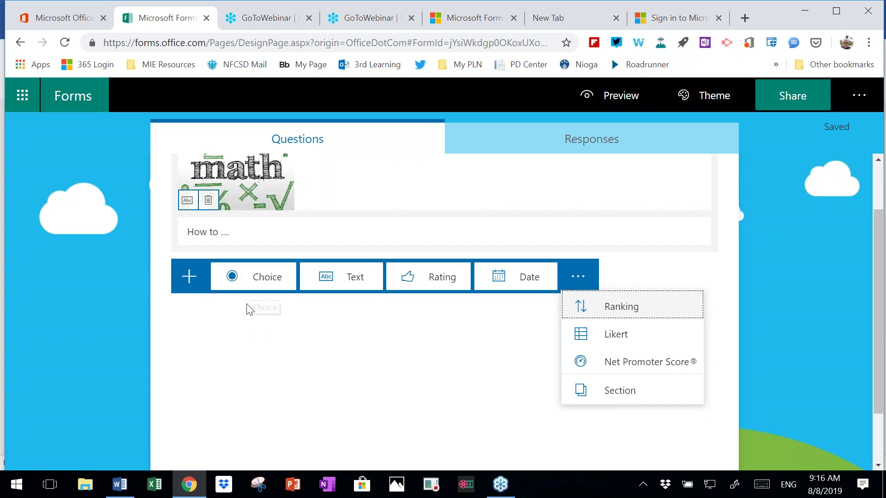
pyautogui.click(258, 277)
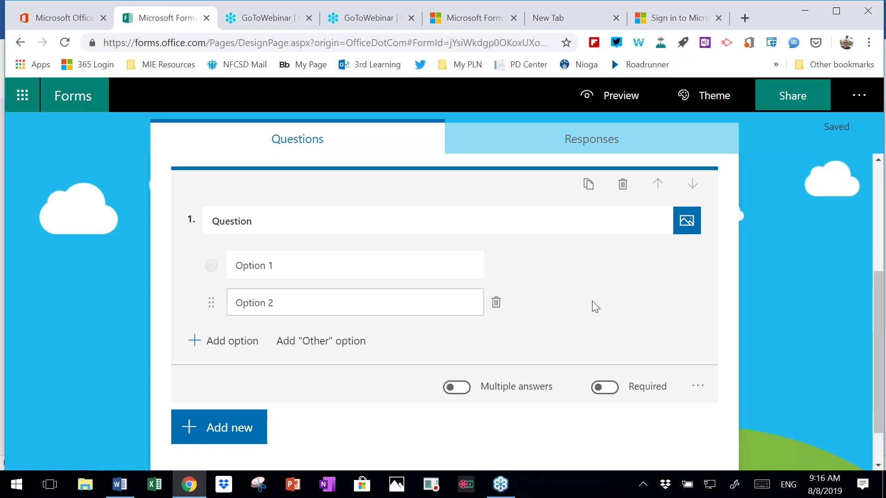
# - Enter "What is the product of 5 X 5" as the text of question 1
pyautogui.click(351, 221)
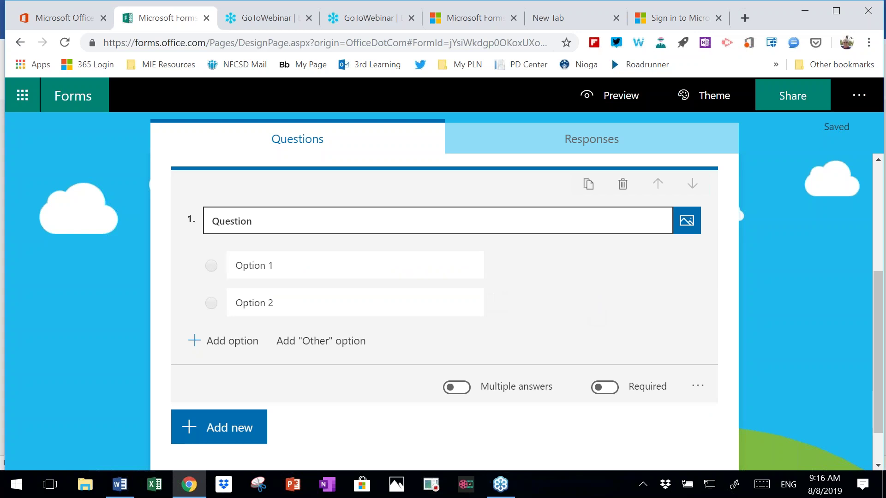
pyautogui.doubleClick(265, 223)
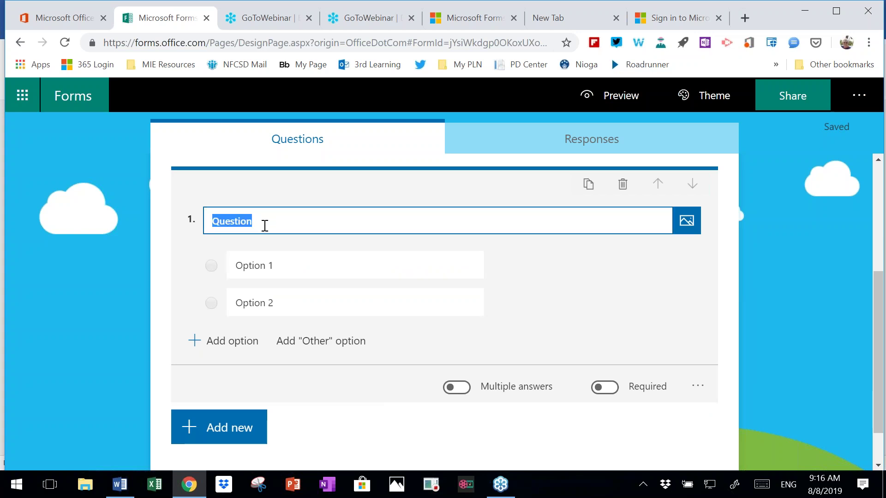
pyautogui.write('What ')
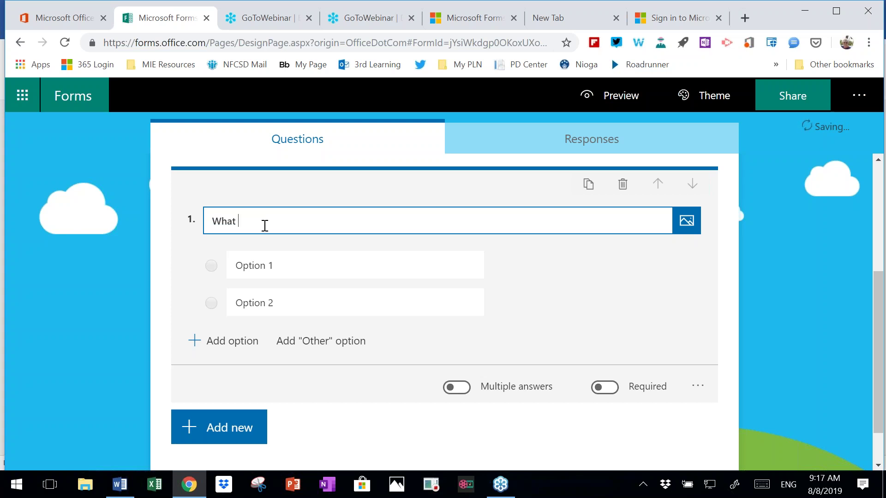
pyautogui.write('is the product of 5')
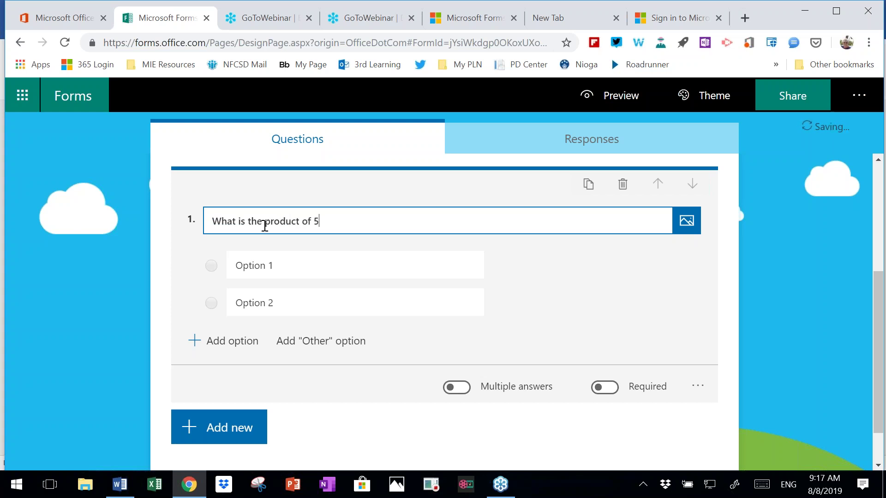
pyautogui.write(' X 5')
# - Set the first two answer options of question 1 to 10 and 15
pyautogui.click(273, 264)
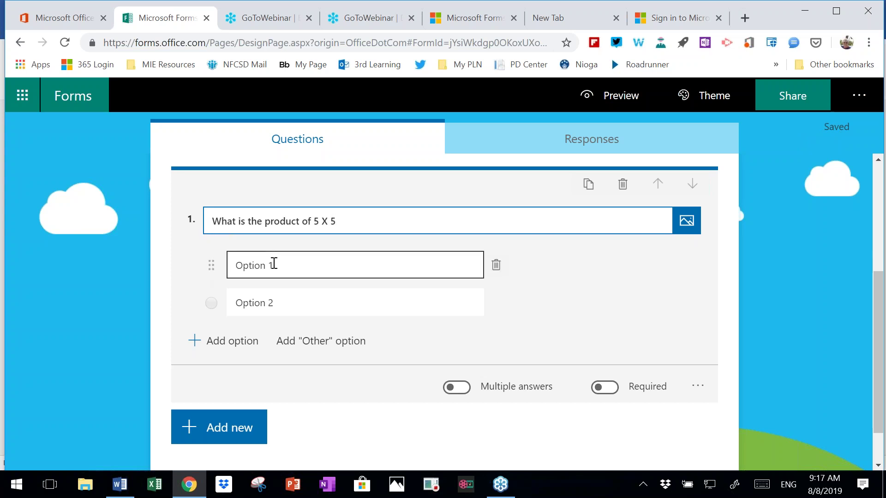
pyautogui.click(274, 263)
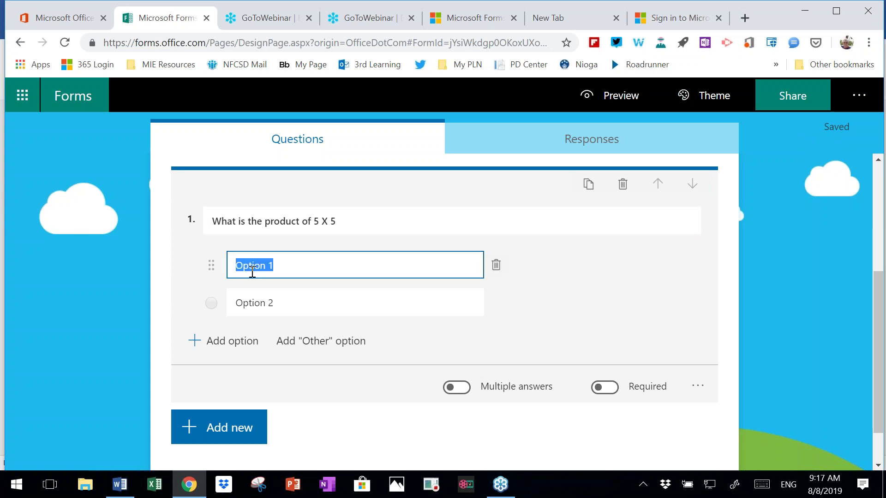
pyautogui.write('10')
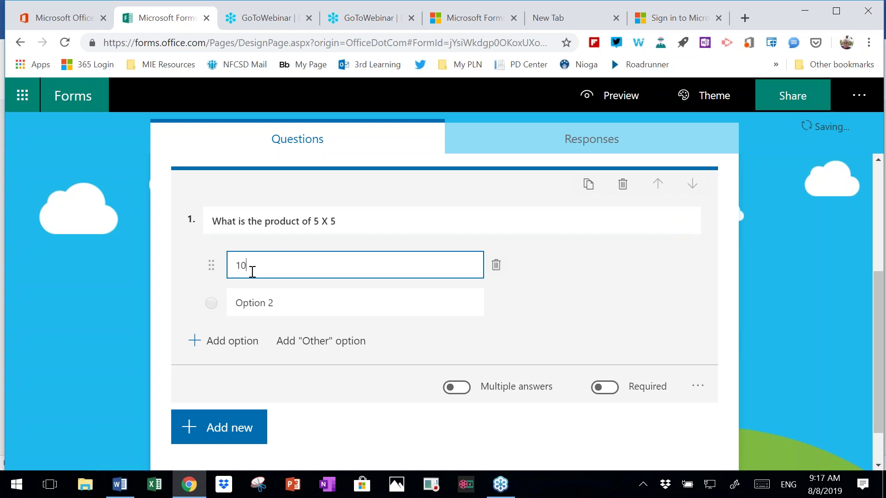
pyautogui.click(235, 307)
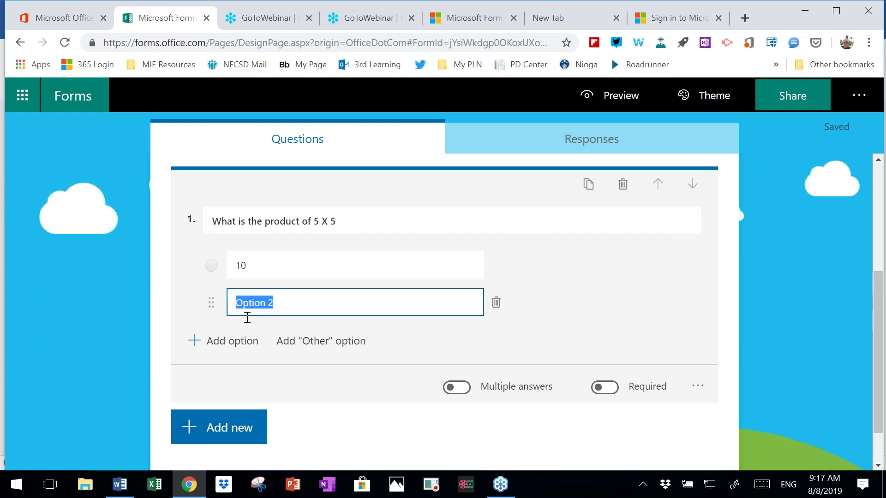
pyautogui.write('15')
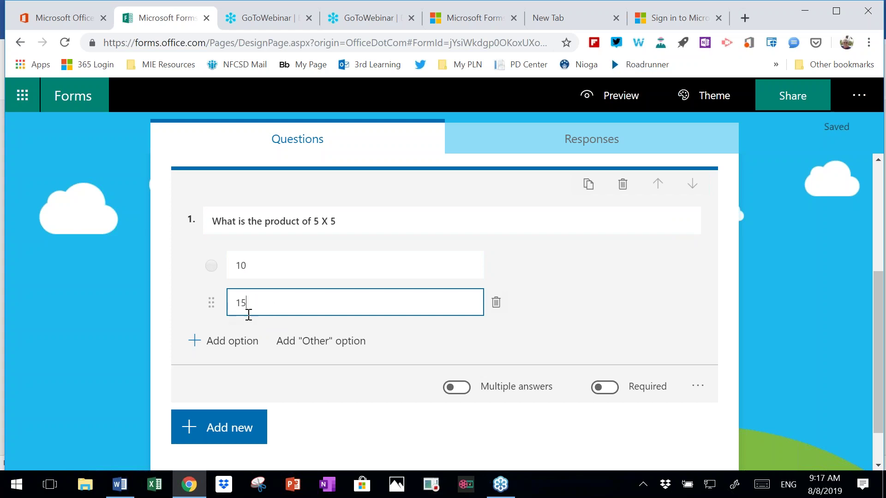
# - Add a third and a fourth answer option to question 1 with the values 20 and 25
pyautogui.click(195, 341)
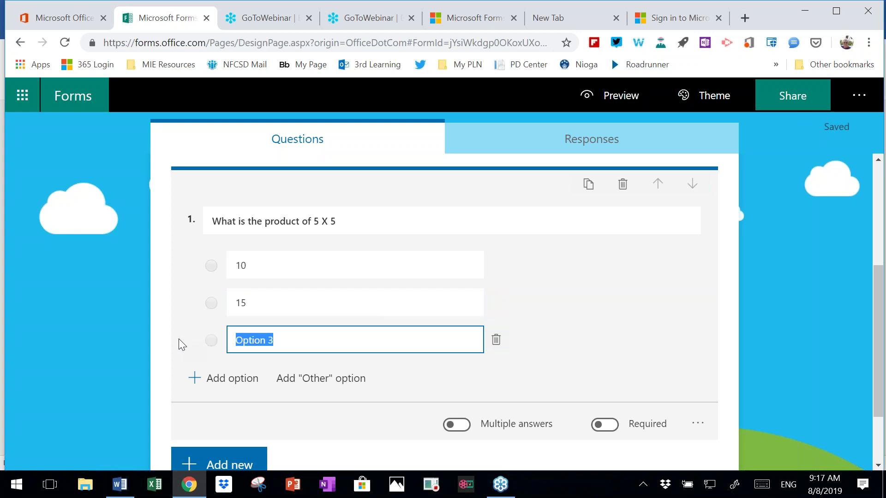
pyautogui.write('20')
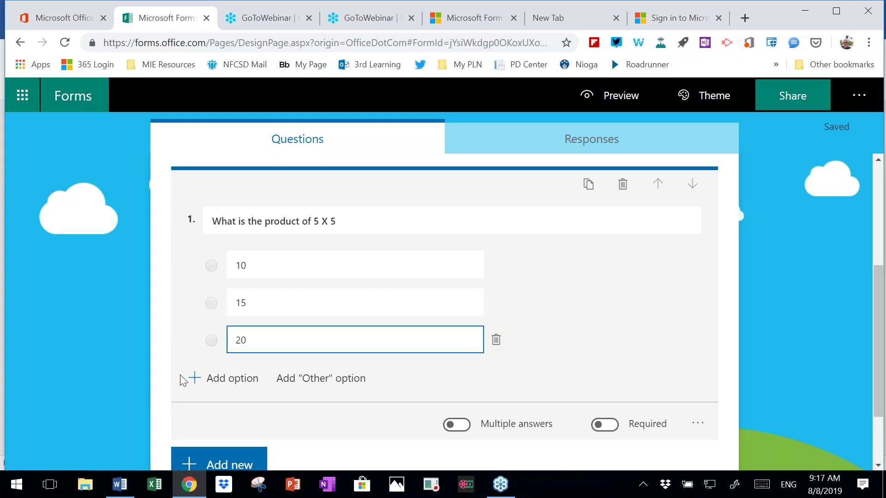
pyautogui.click(195, 378)
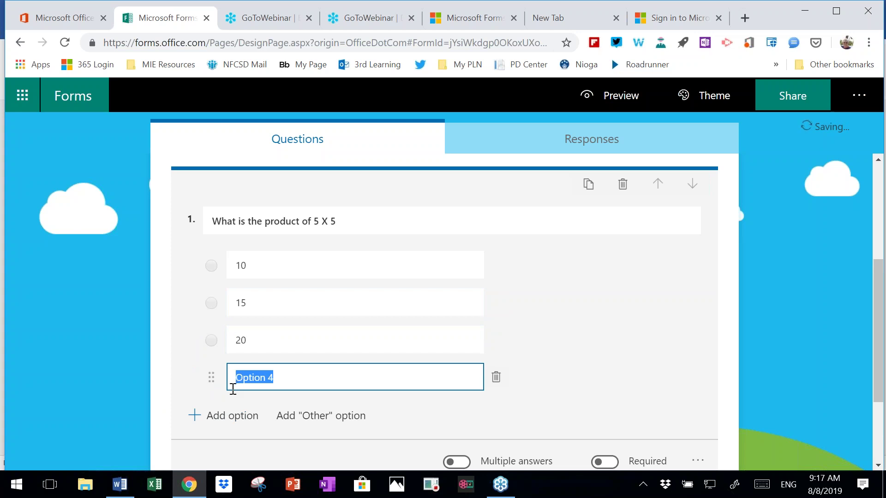
pyautogui.write('25')
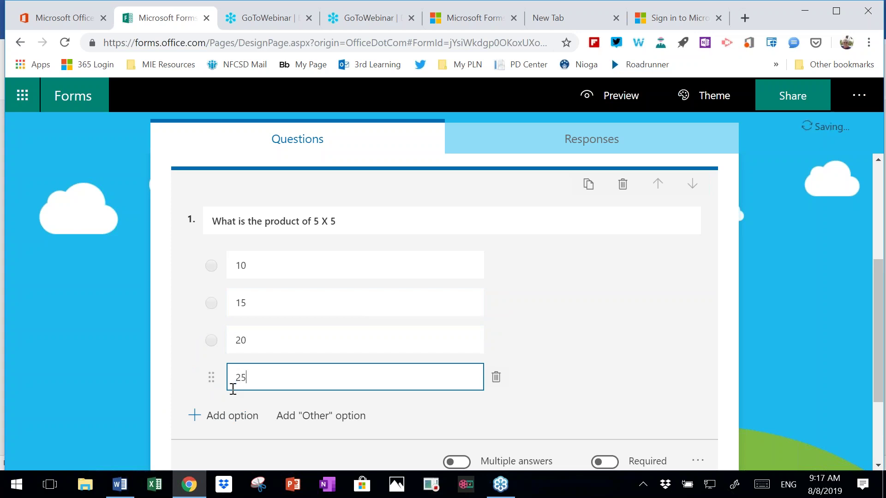
pyautogui.click(450, 422)
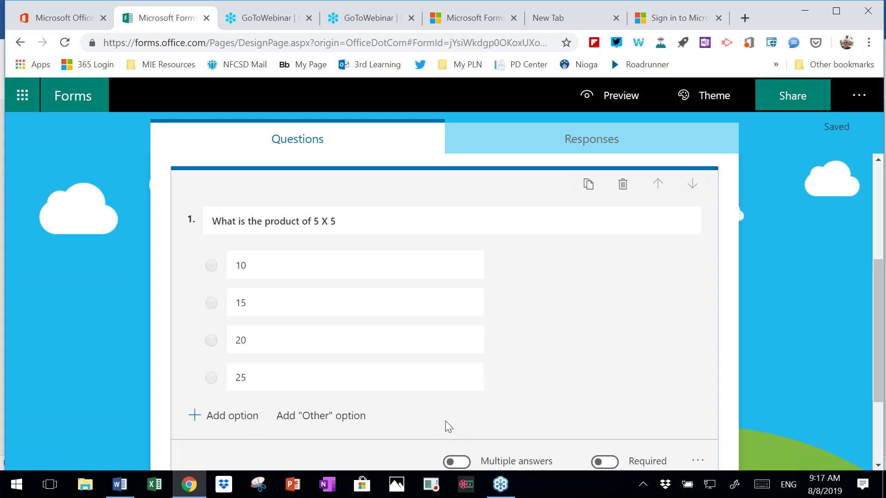
pyautogui.click(382, 265)
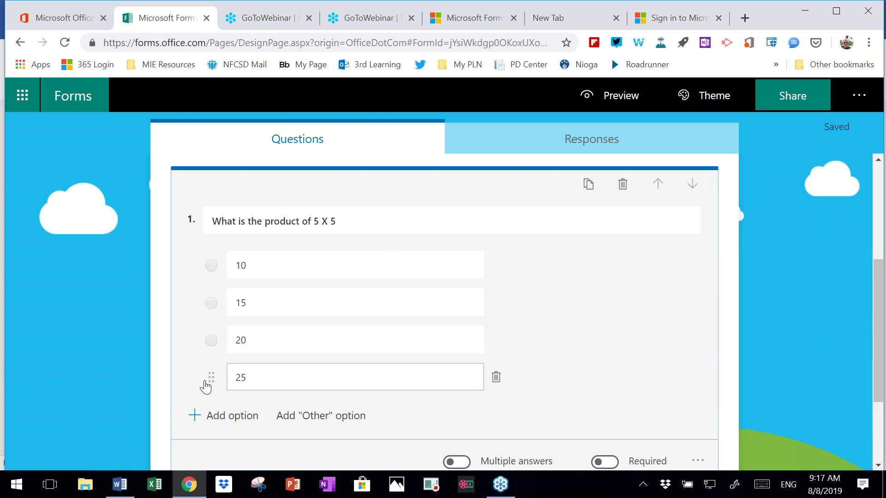
pyautogui.click(257, 373)
pyautogui.click(212, 381)
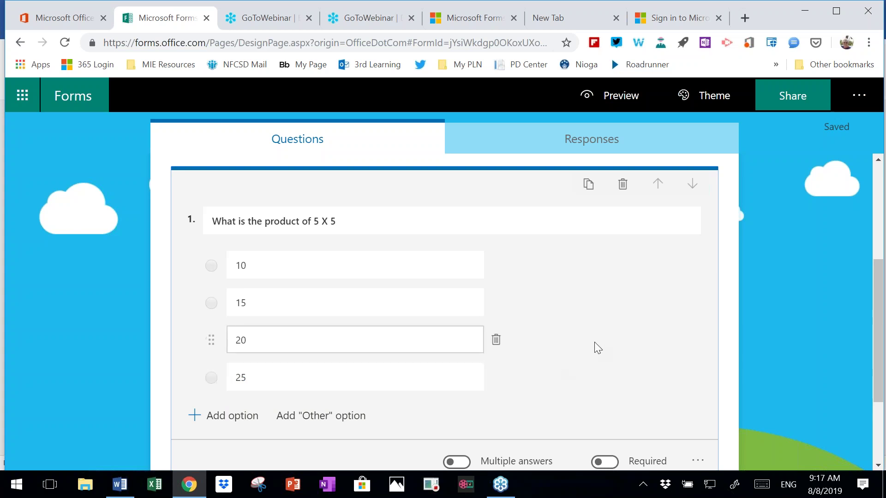
# - Make the 5 X 5 question required
pyautogui.scroll(-1, 594, 343)
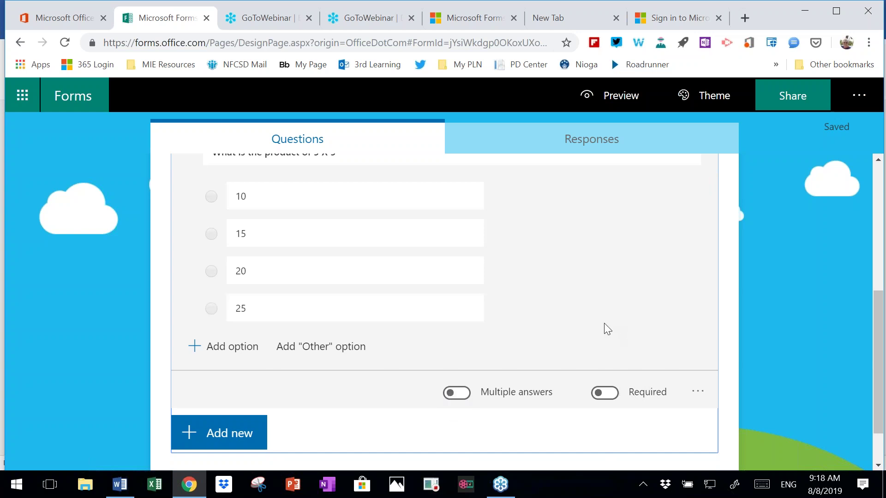
pyautogui.moveTo(593, 326)
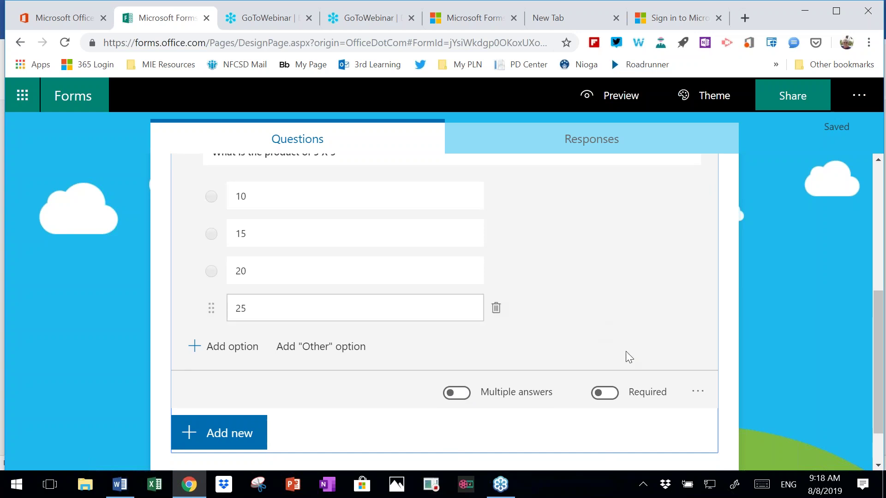
pyautogui.click(605, 393)
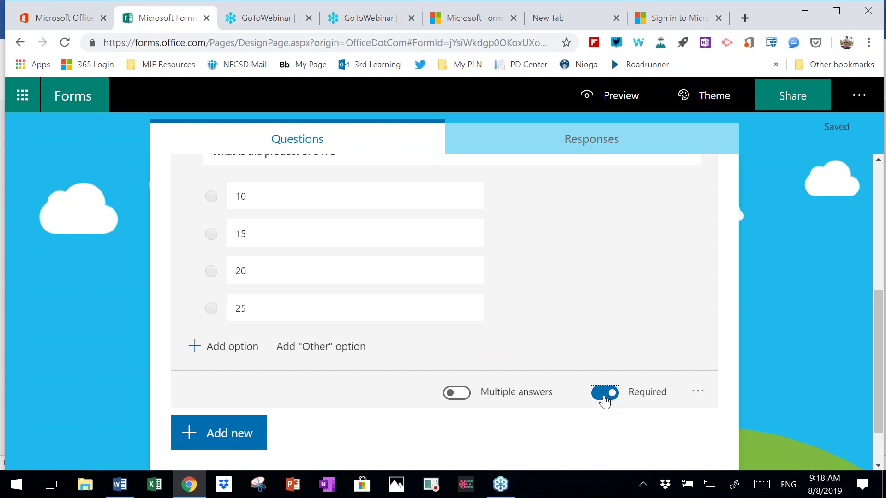
# - Add an "Other" option below the four numeric answers of the 5 X 5 question
pyautogui.scroll(2, 673, 277)
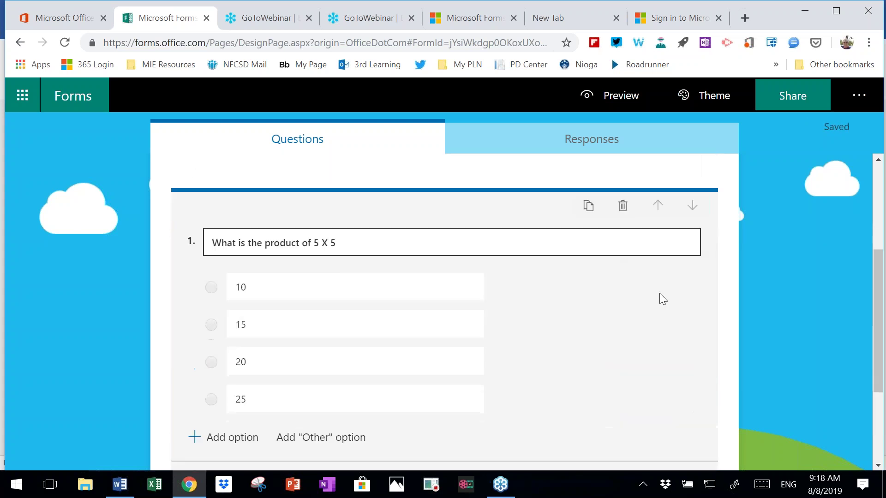
pyautogui.scroll(-1, 663, 299)
pyautogui.scroll(-2, 661, 294)
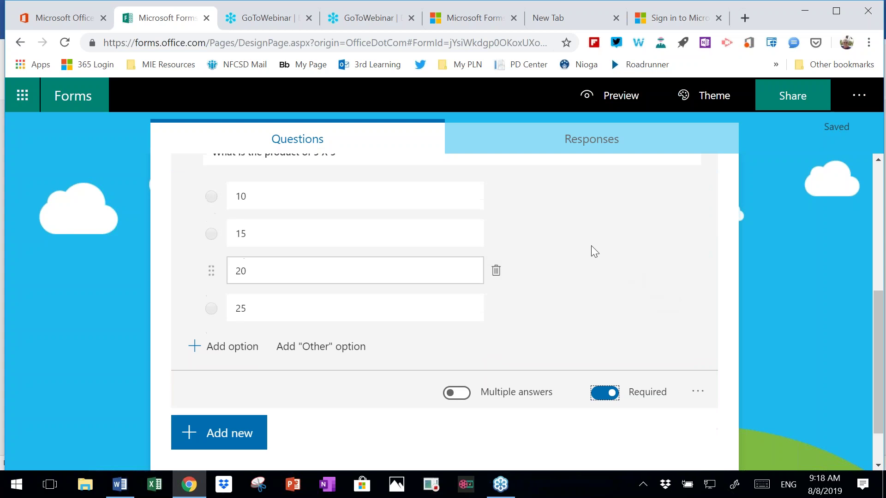
pyautogui.scroll(2, 623, 259)
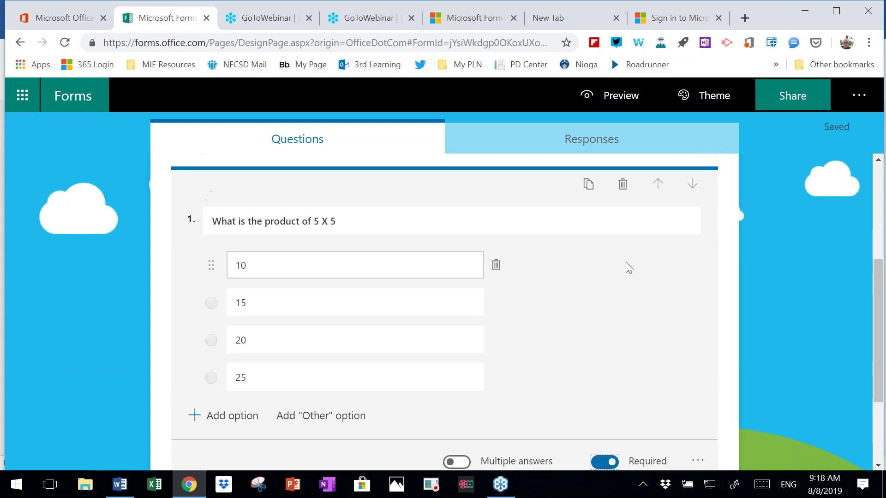
pyautogui.scroll(-2, 626, 262)
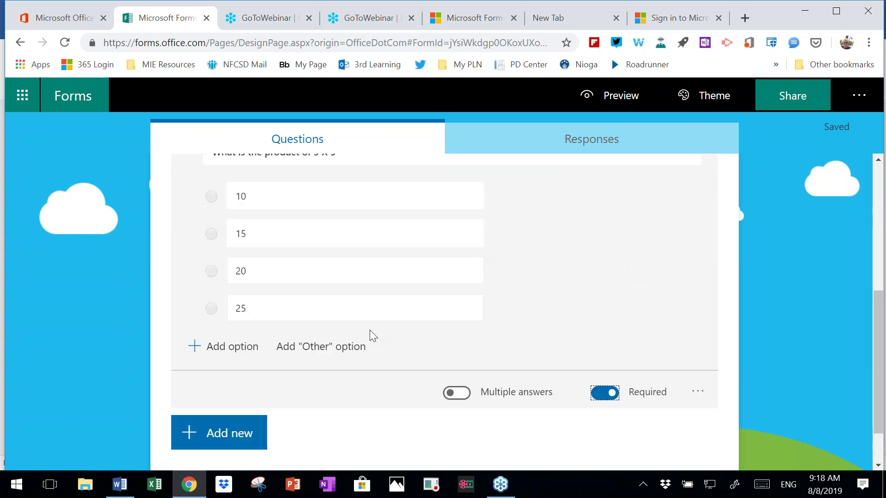
pyautogui.click(328, 347)
pyautogui.click(322, 345)
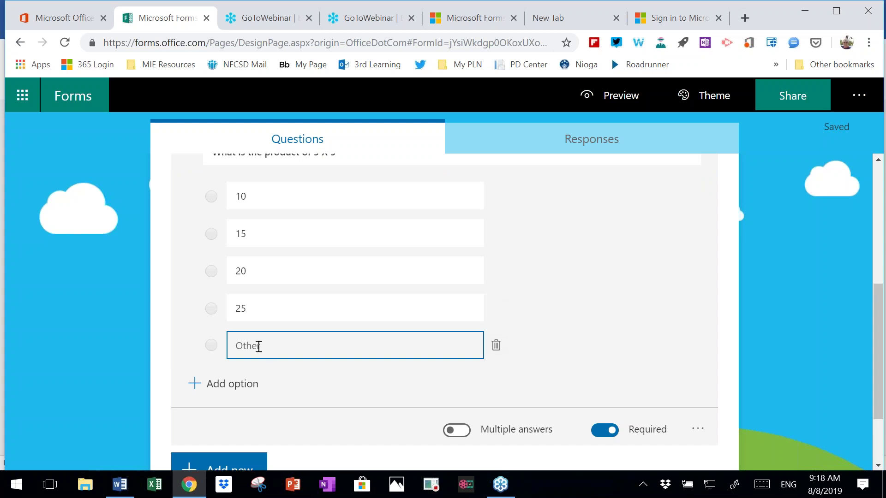
# - Leave question editing and review the form from its title header down to the 5 X 5 question's answers
pyautogui.scroll(-1, 623, 301)
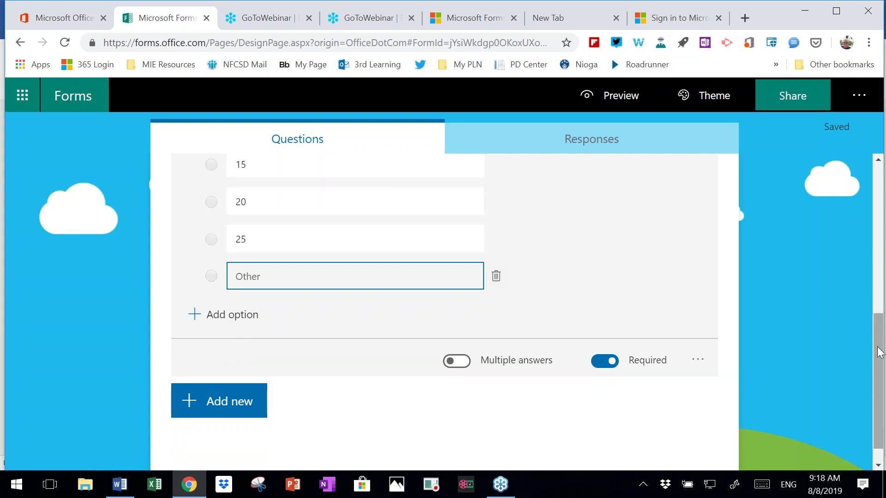
pyautogui.click(877, 323)
pyautogui.moveTo(878, 324); pyautogui.dragTo(878, 330)
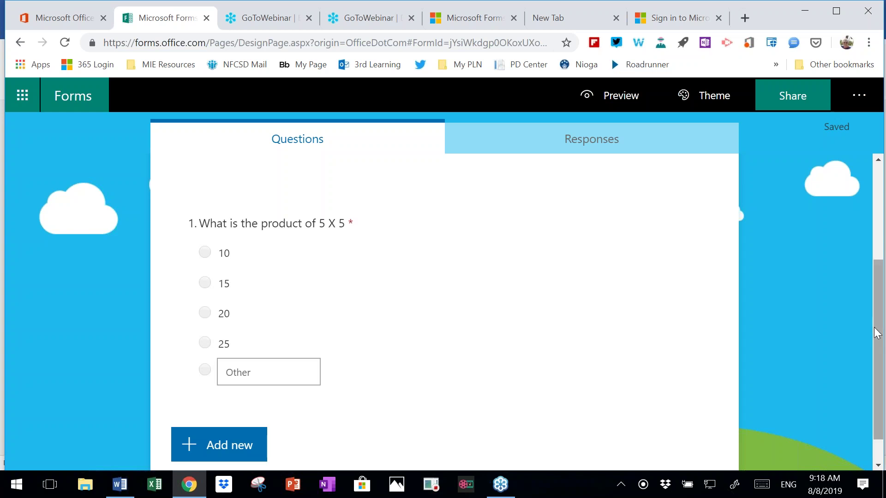
pyautogui.moveTo(876, 323)
pyautogui.mouseDown()
pyautogui.moveTo(876, 279)
pyautogui.moveTo(875, 332)
pyautogui.mouseUp()
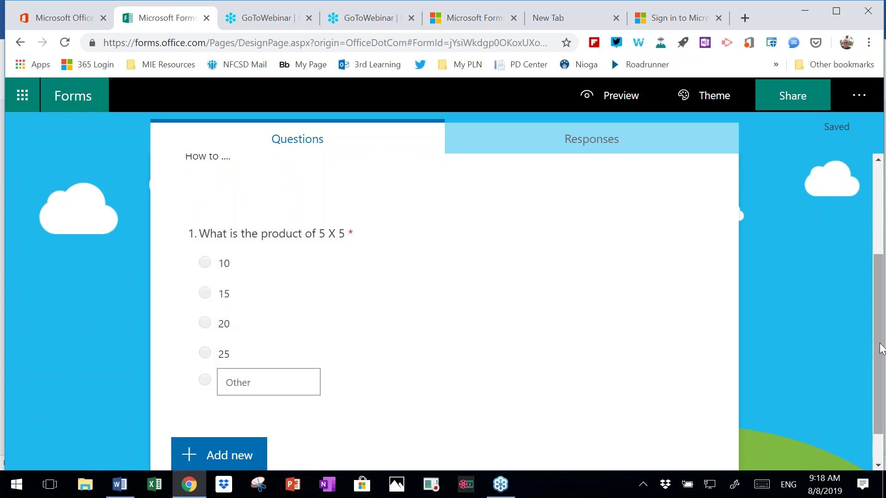
pyautogui.moveTo(878, 383); pyautogui.dragTo(872, 261)
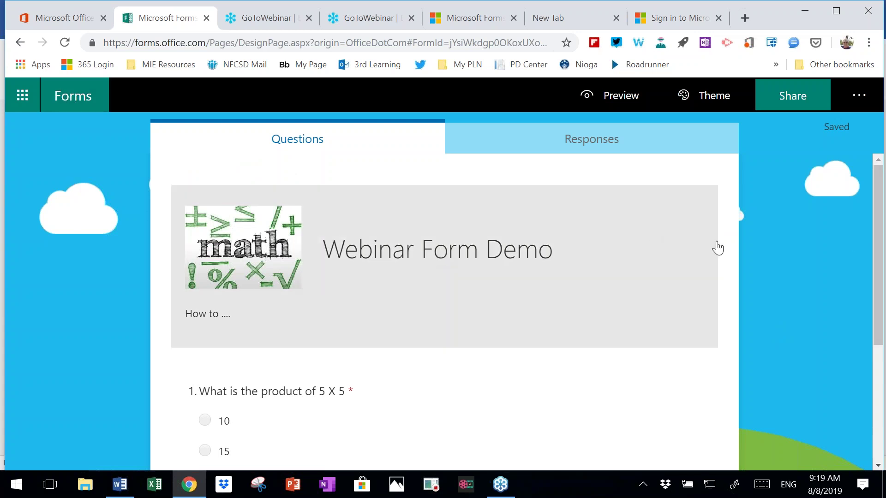
pyautogui.moveTo(877, 256); pyautogui.dragTo(827, 367)
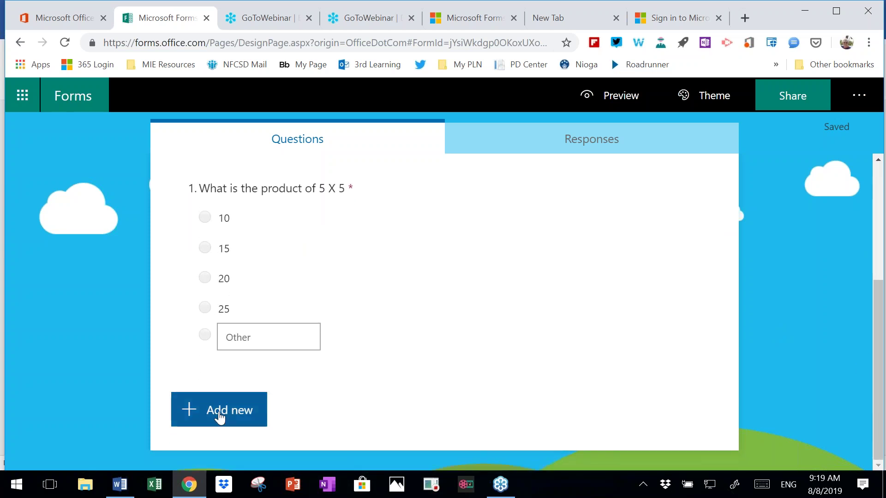
# - Reopen the 5 X 5 question for editing and try the Multiple answers setting, switching it on and back off
pyautogui.click(350, 258)
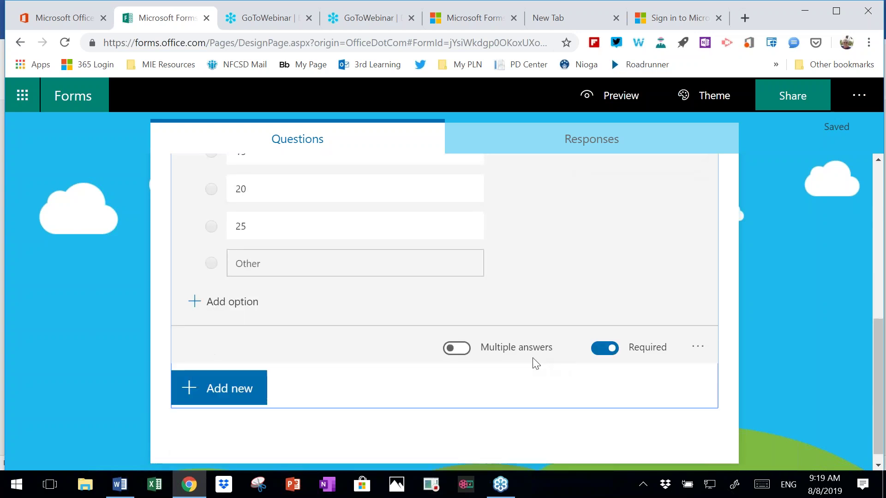
pyautogui.click(463, 352)
pyautogui.click(461, 353)
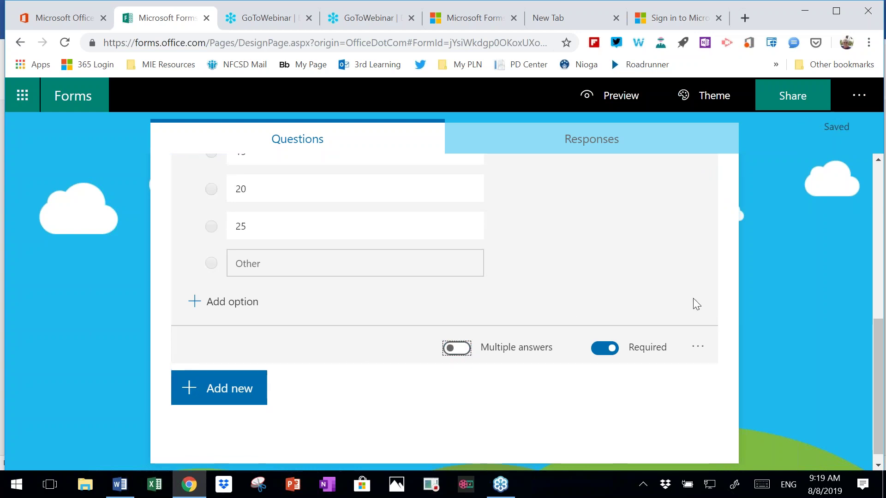
# - Return to the forms overview, create a new quiz and title it "Better Quiz Demo"
pyautogui.click(74, 98)
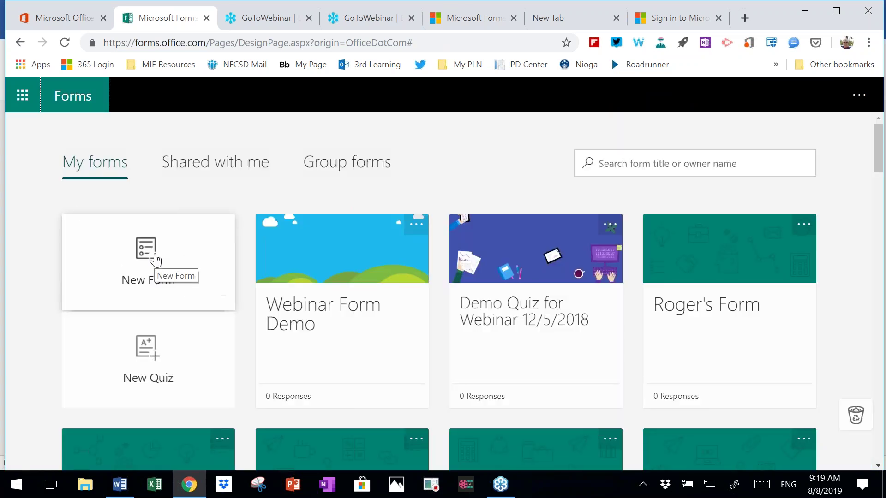
pyautogui.click(148, 349)
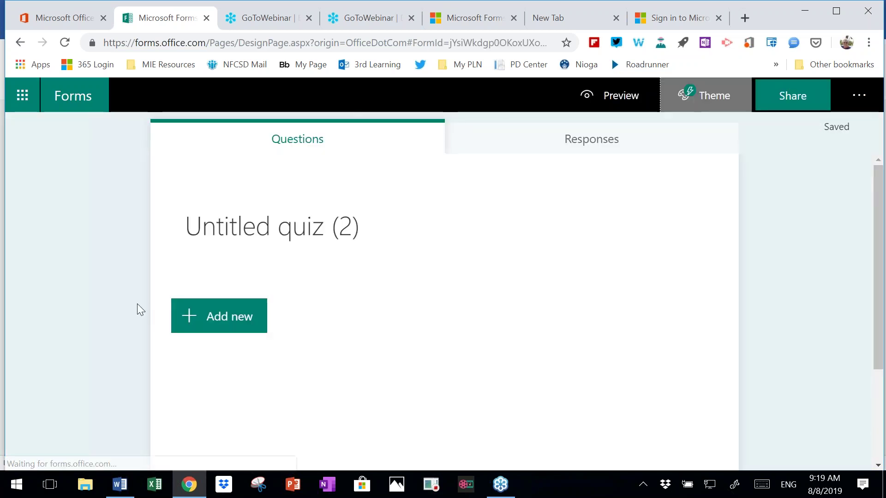
pyautogui.click(364, 228)
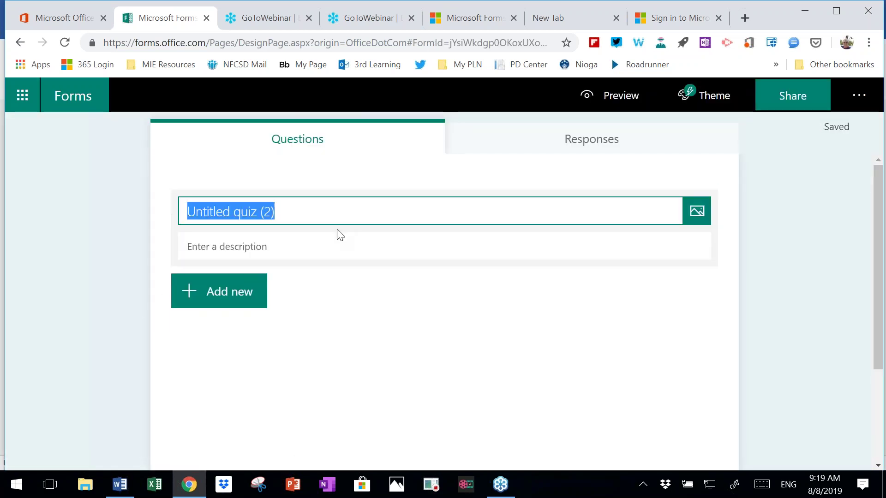
pyautogui.write('Bett')
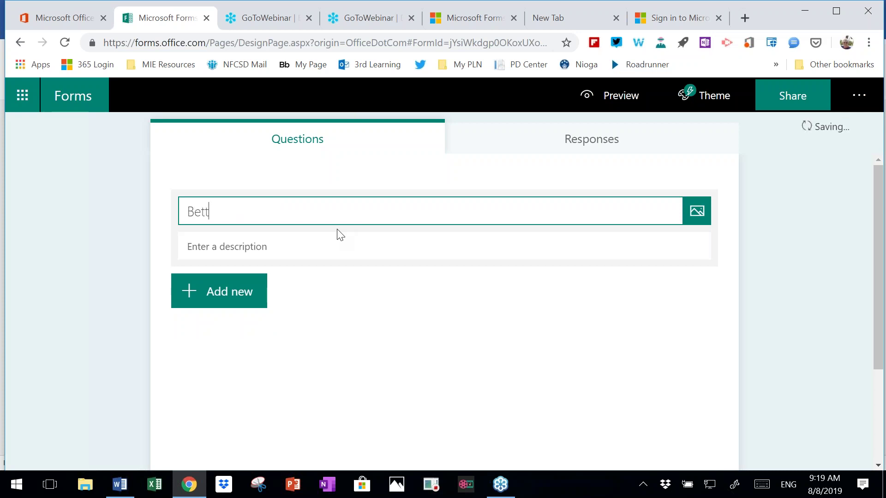
pyautogui.write('er Quiz ')
pyautogui.write('Den')
pyautogui.write('mo')
pyautogui.click(220, 302)
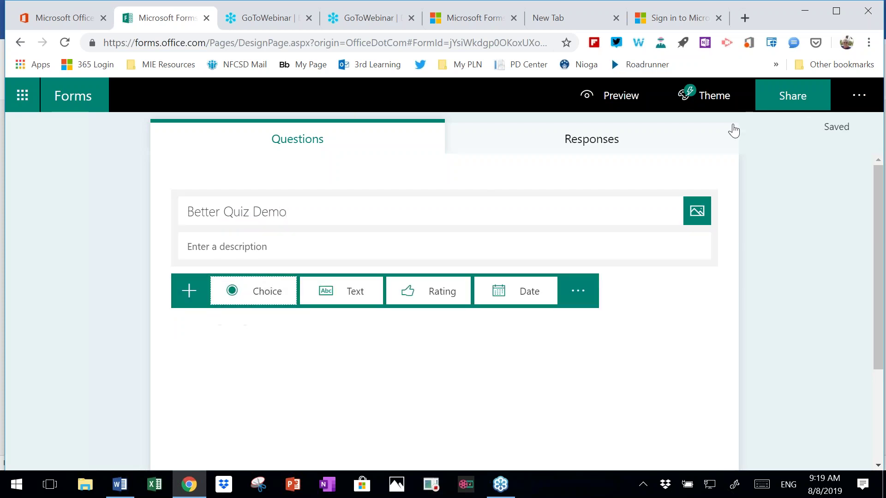
# - Apply the suggested theme showing a hand writing with a pen to the quiz
pyautogui.click(716, 100)
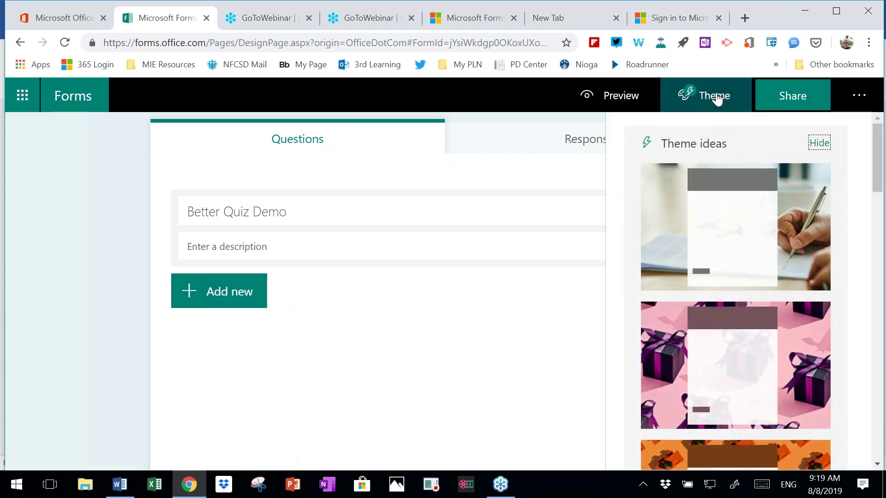
pyautogui.click(808, 227)
pyautogui.click(808, 227)
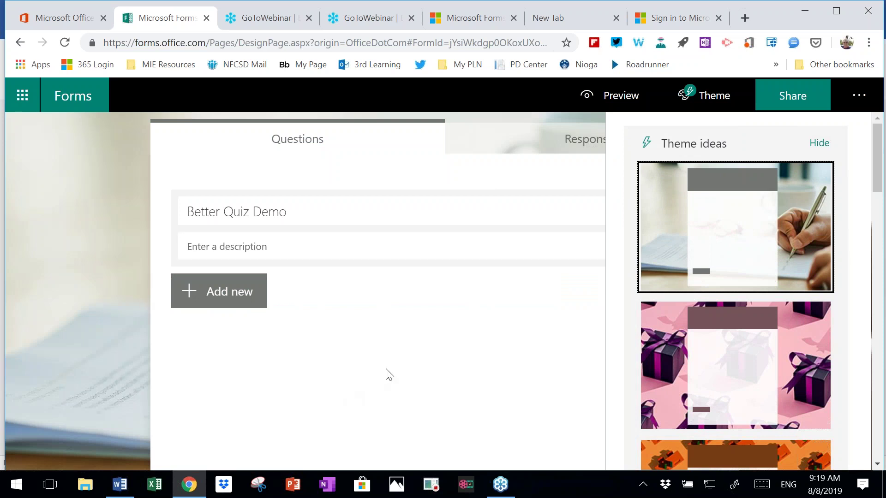
pyautogui.click(582, 329)
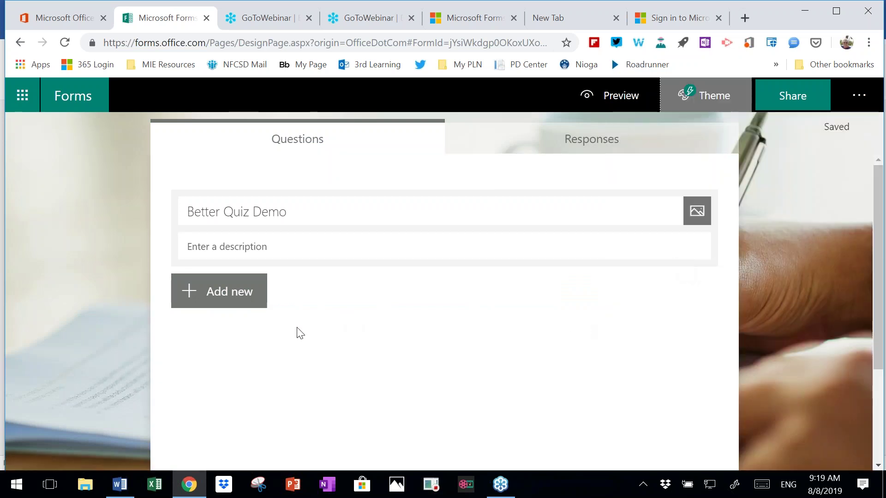
# - Add a Choice question to the quiz that reads "What is the product of 5 X 5 ="
pyautogui.click(243, 299)
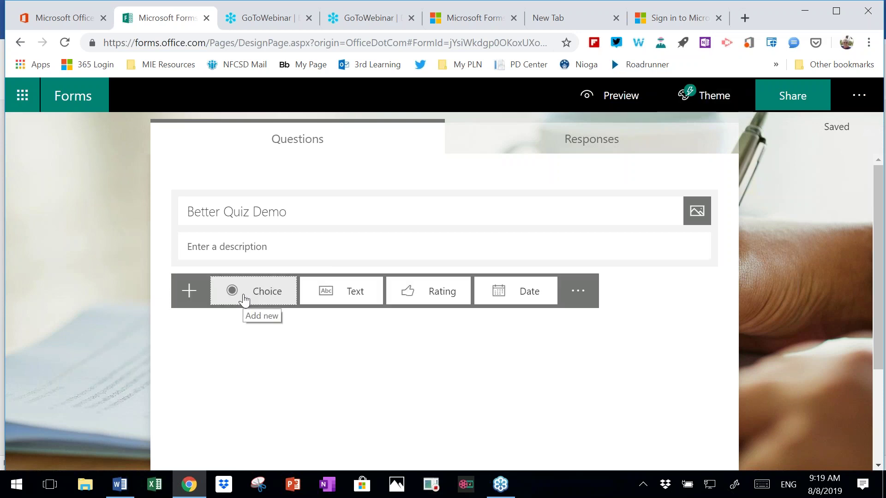
pyautogui.click(235, 294)
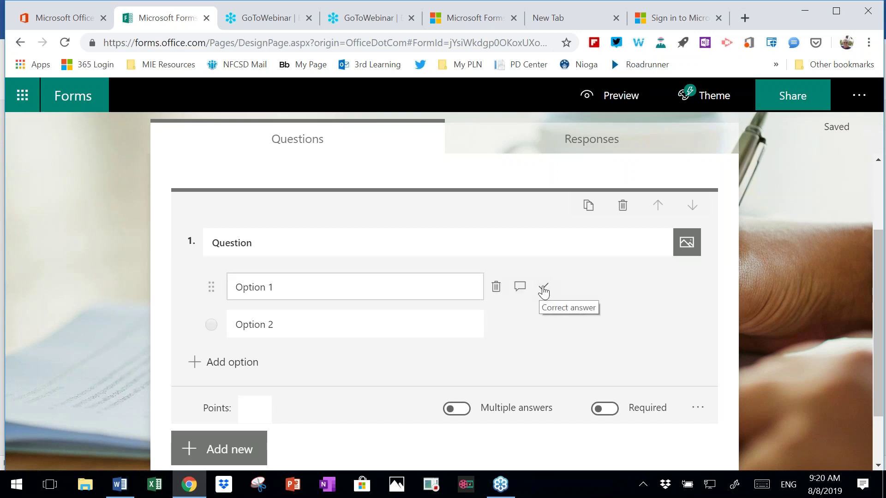
pyautogui.click(353, 243)
pyautogui.write('What is the product of 5 X')
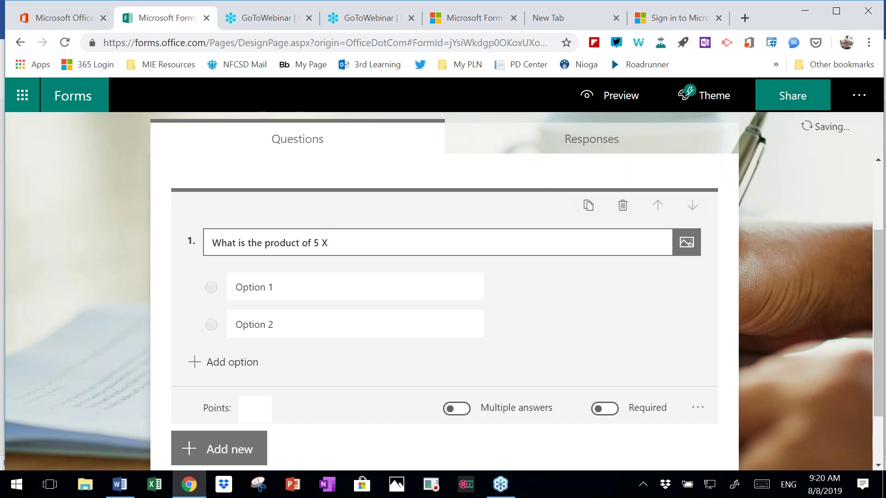
pyautogui.write('5 =')
# - Give the question the answer options 5, 10, 15, 20 and 25, and mark 25 as the correct answer
pyautogui.click(242, 287)
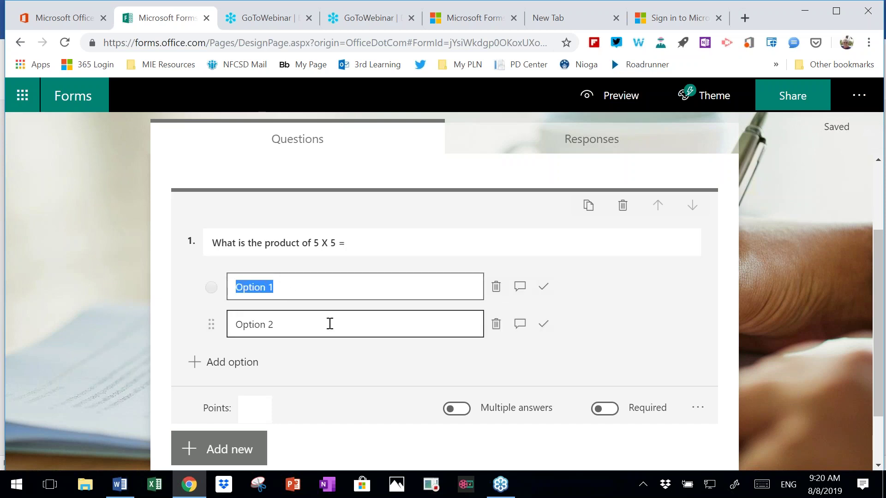
pyautogui.write('5')
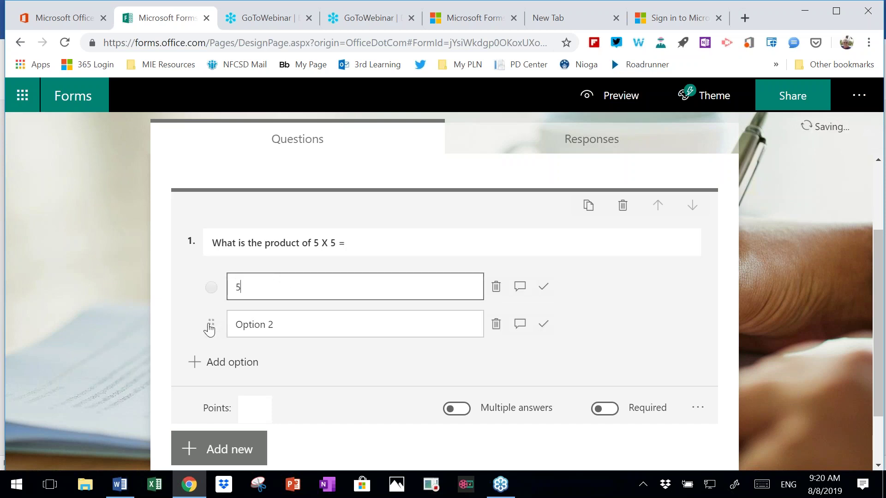
pyautogui.click(234, 326)
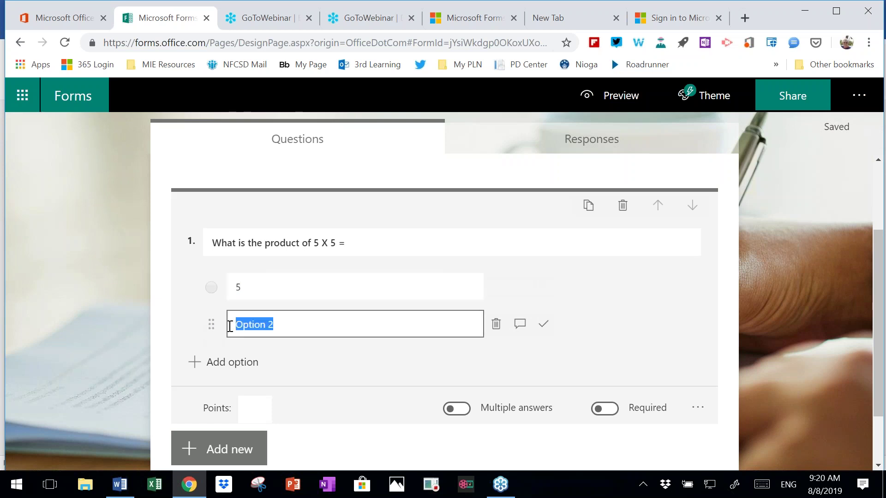
pyautogui.write('10')
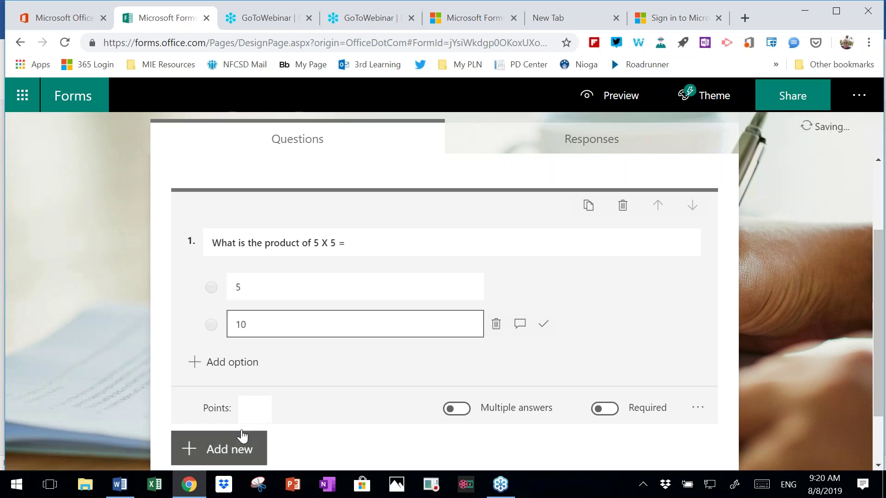
pyautogui.click(196, 367)
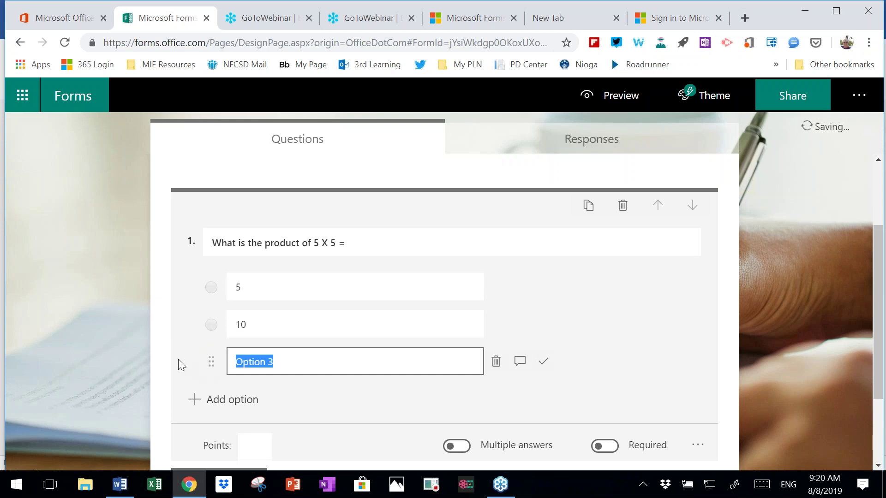
pyautogui.write('15')
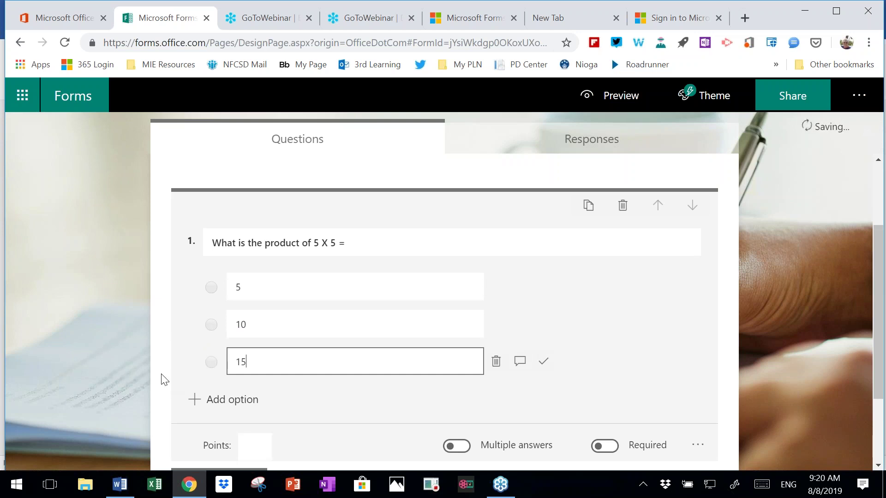
pyautogui.click(198, 399)
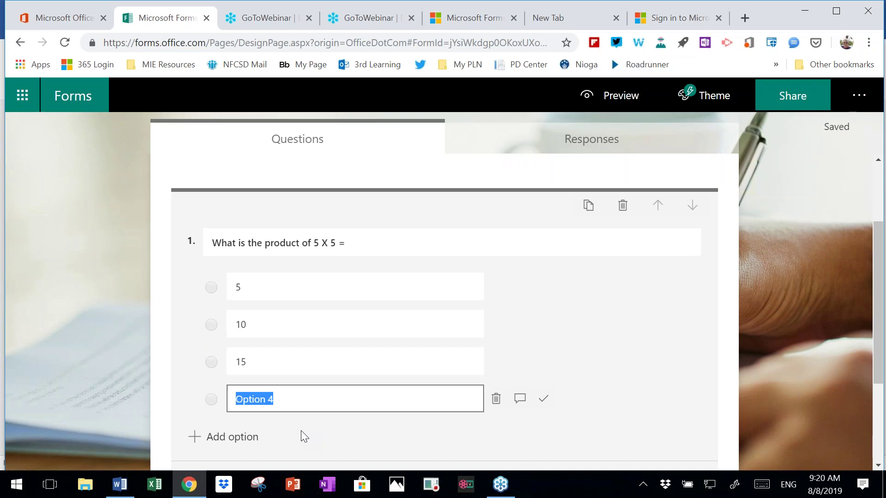
pyautogui.write('20')
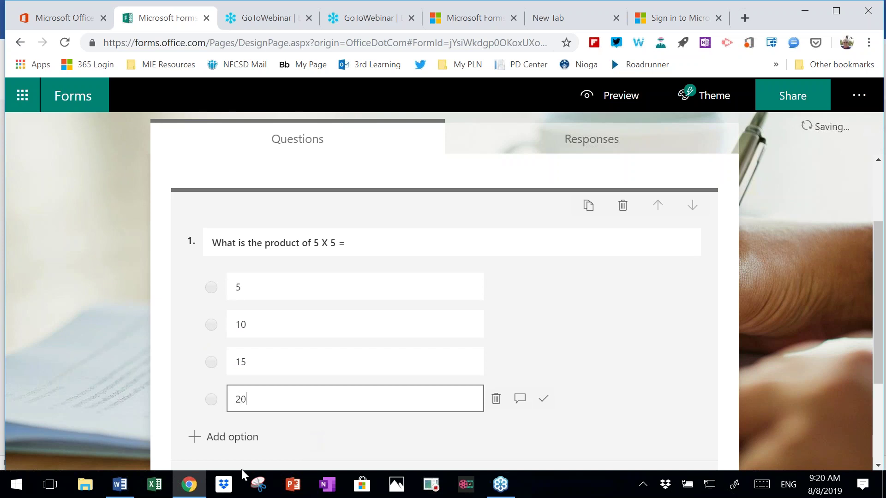
pyautogui.click(199, 437)
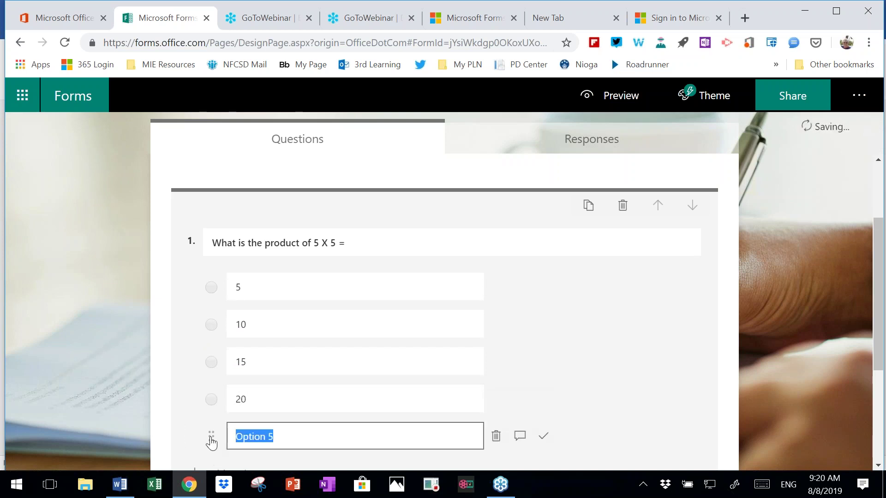
pyautogui.write('25')
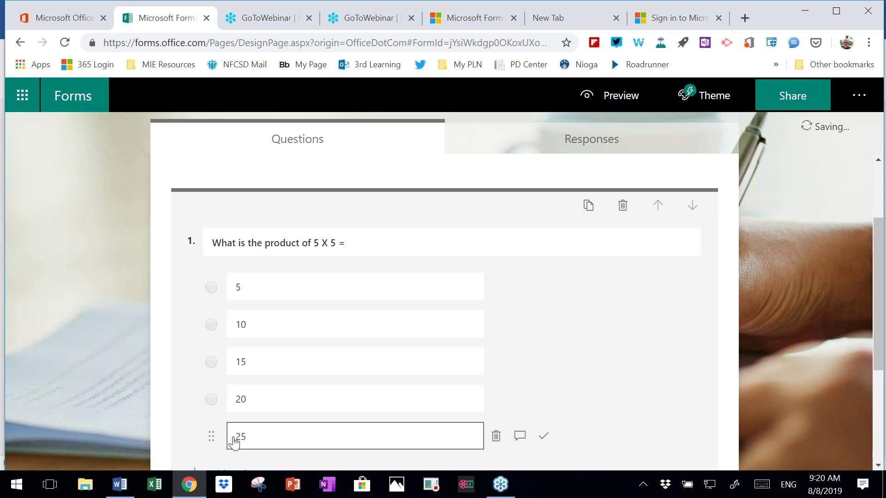
pyautogui.click(544, 436)
pyautogui.click(545, 439)
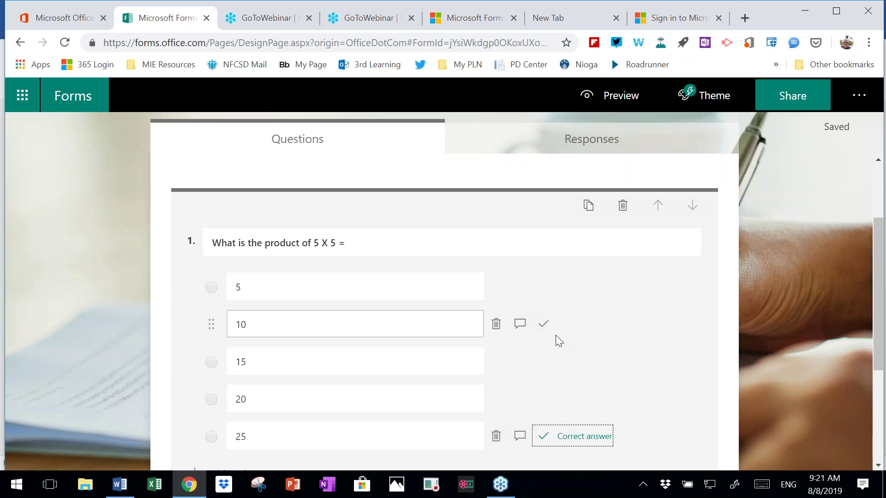
# - Make the 5 X 5 question required and worth 20 points, and show its additional settings
pyautogui.scroll(-1, 556, 335)
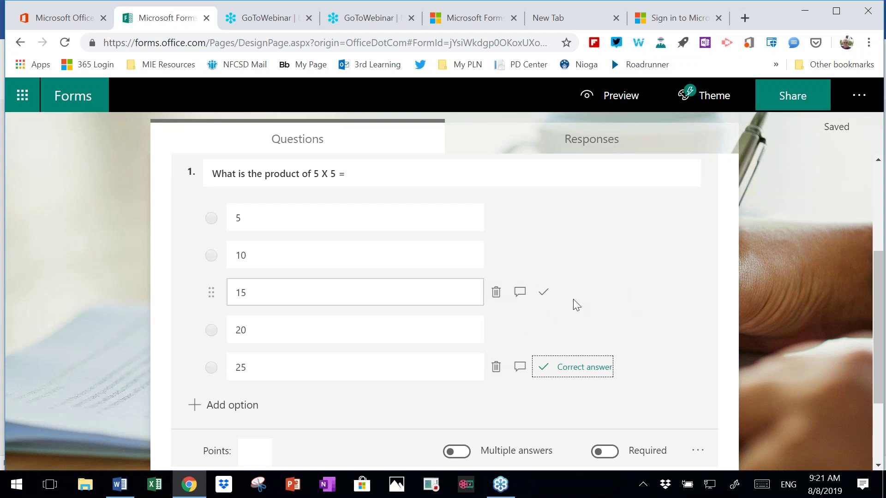
pyautogui.scroll(-1, 800, 304)
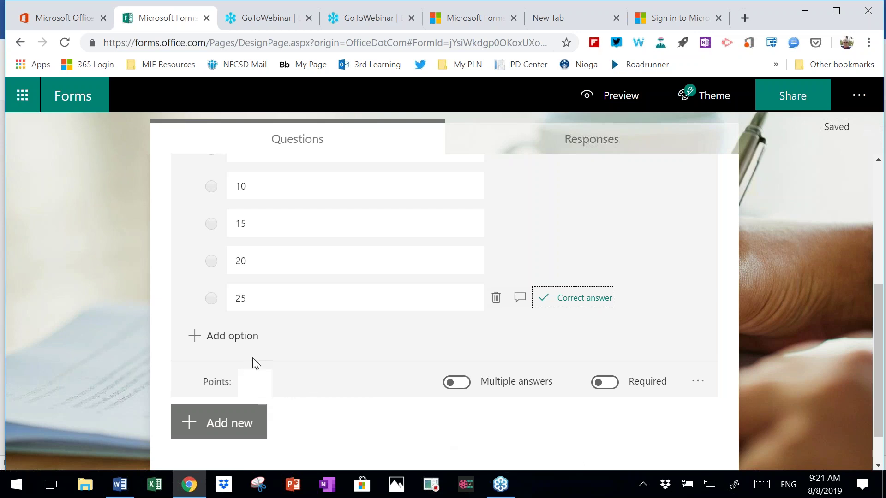
pyautogui.click(254, 385)
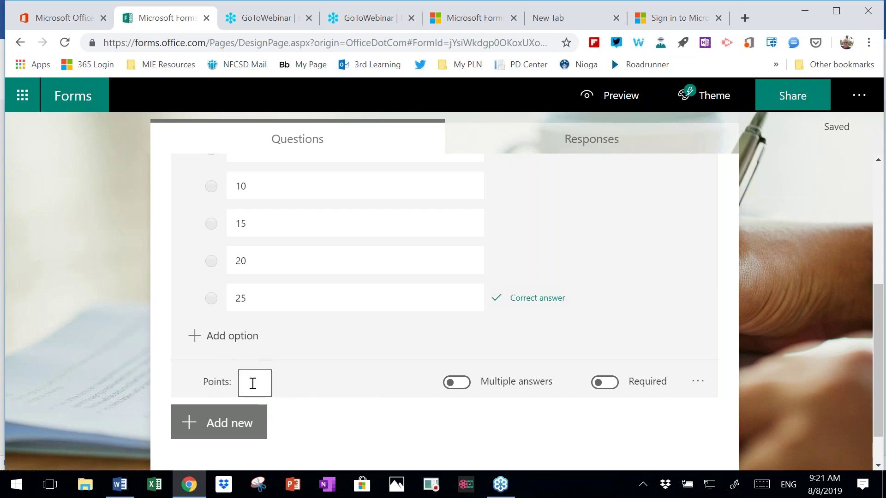
pyautogui.write('20')
pyautogui.click(608, 391)
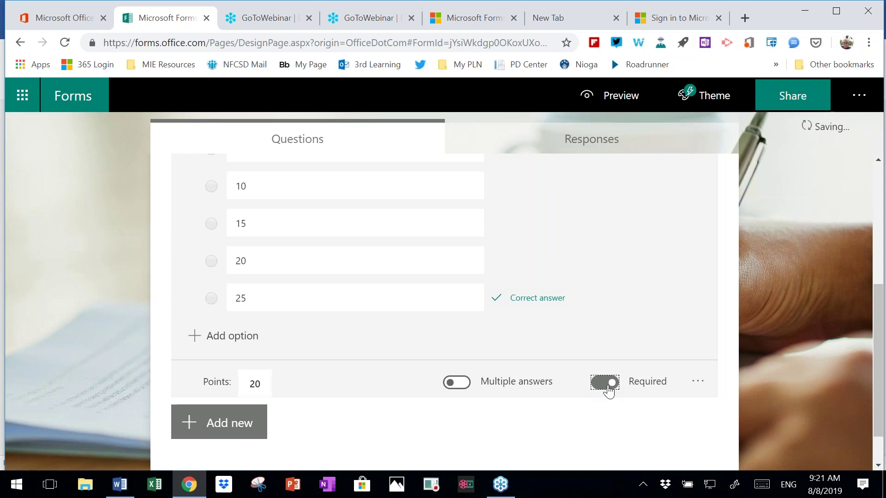
pyautogui.click(699, 385)
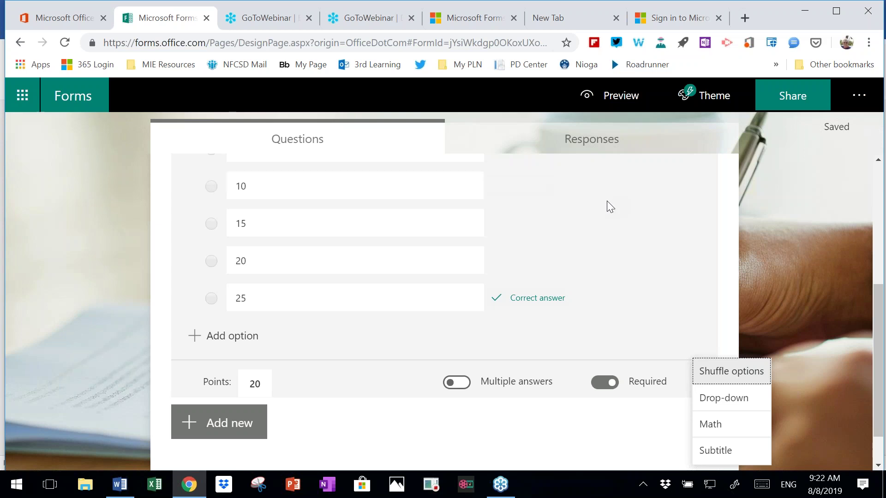
# - Add a Rating question below the 5 X 5 question that reads "How did you like the video?"
pyautogui.click(189, 431)
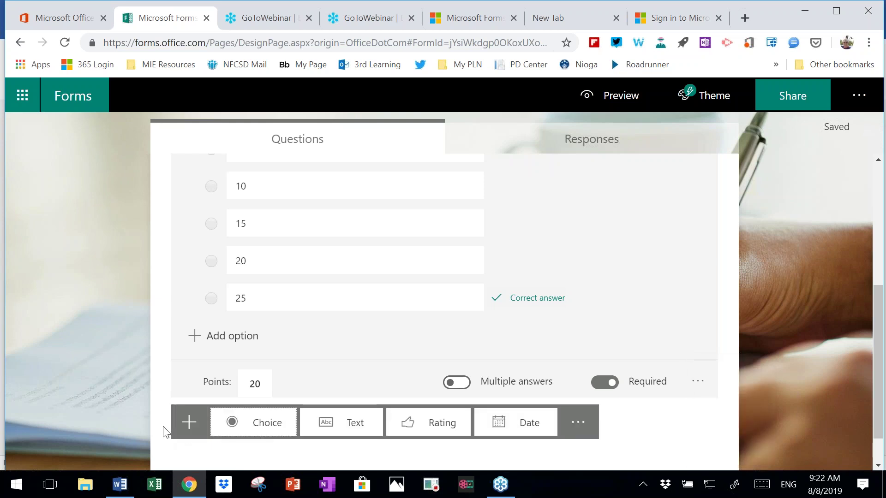
pyautogui.click(427, 424)
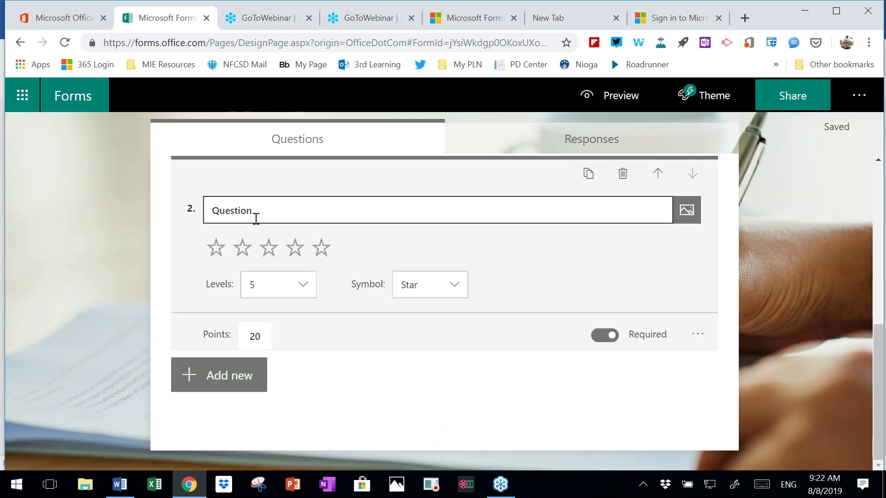
pyautogui.click(337, 212)
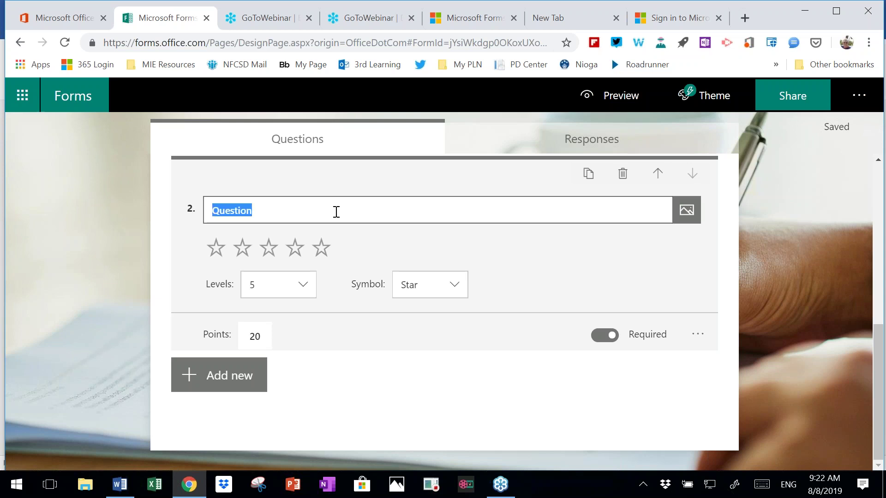
pyautogui.write('How')
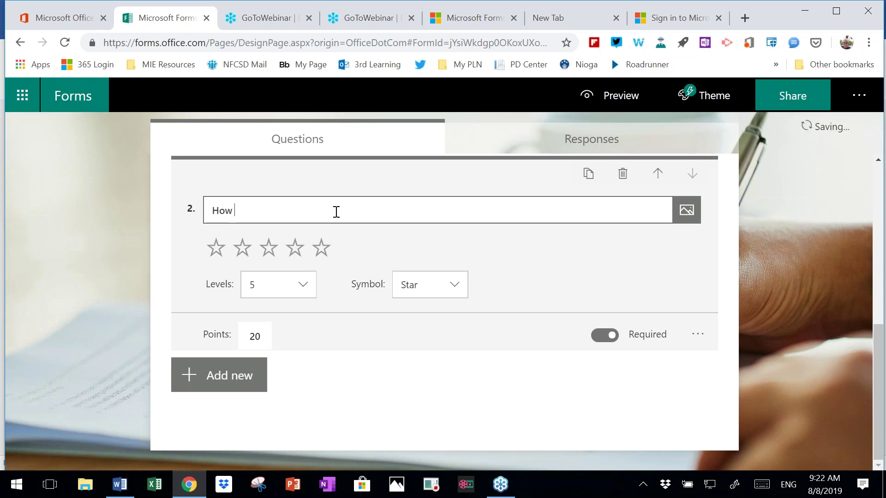
pyautogui.write(' did')
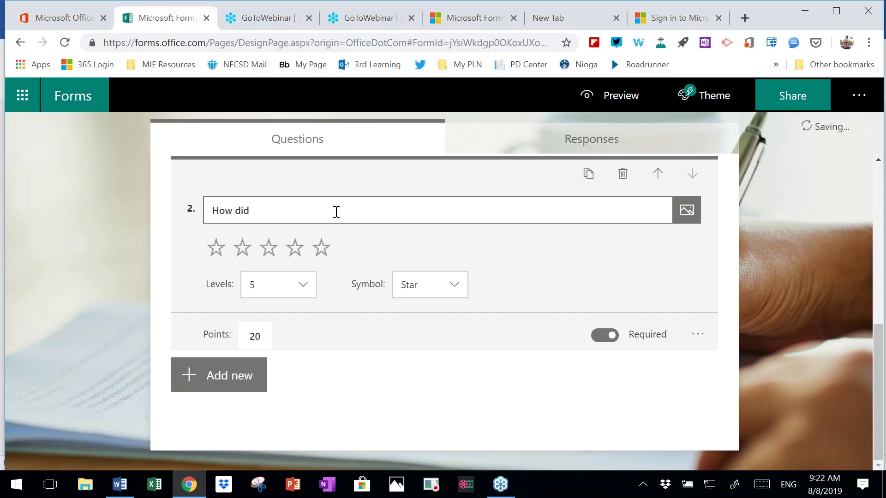
pyautogui.write(' you like the ')
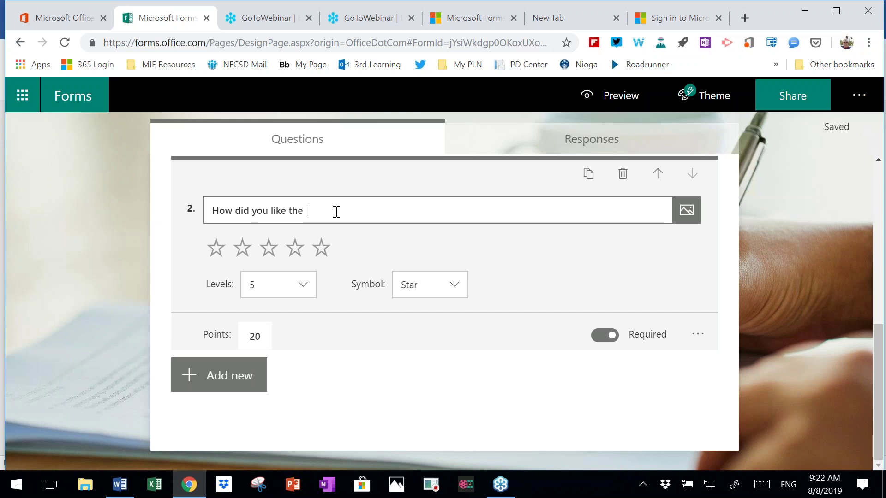
pyautogui.write(' vide')
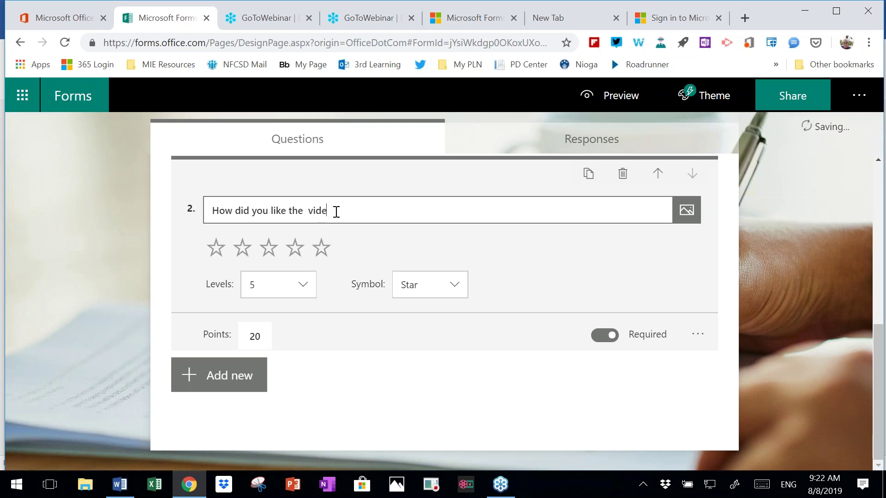
pyautogui.write('o?')
# - Set the video rating question to 10 levels with the Number symbol
pyautogui.click(303, 288)
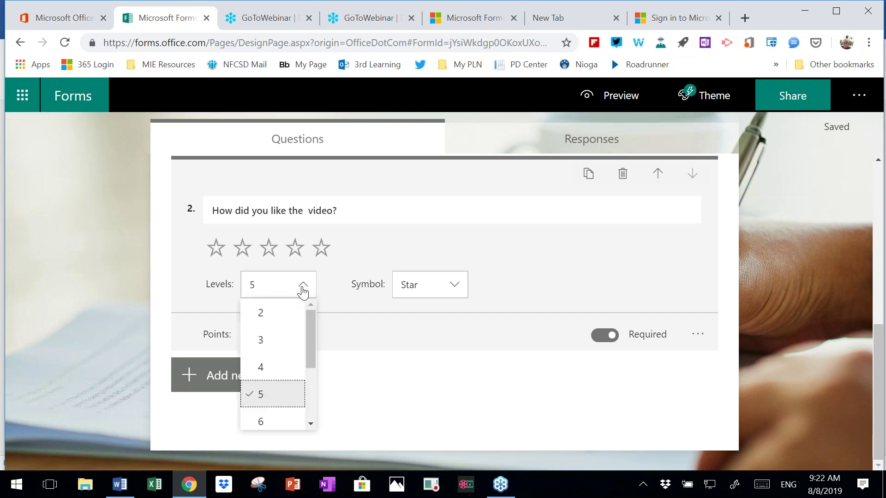
pyautogui.moveTo(309, 336); pyautogui.dragTo(308, 397)
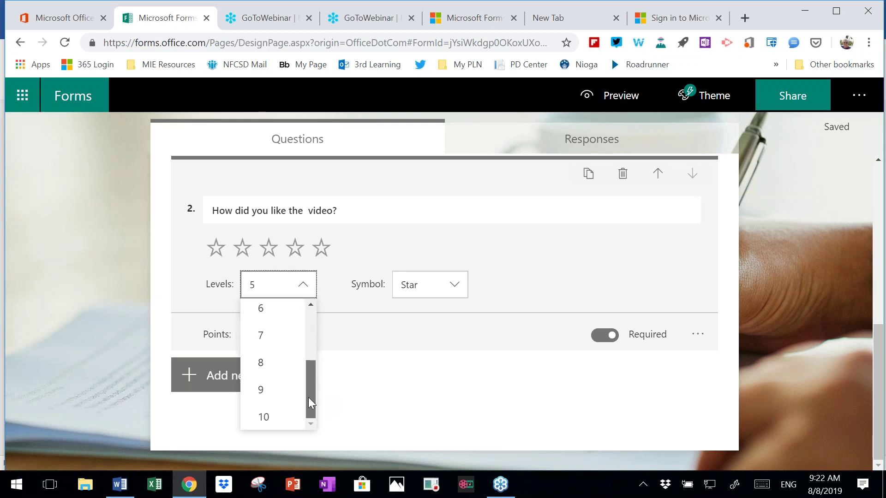
pyautogui.click(276, 418)
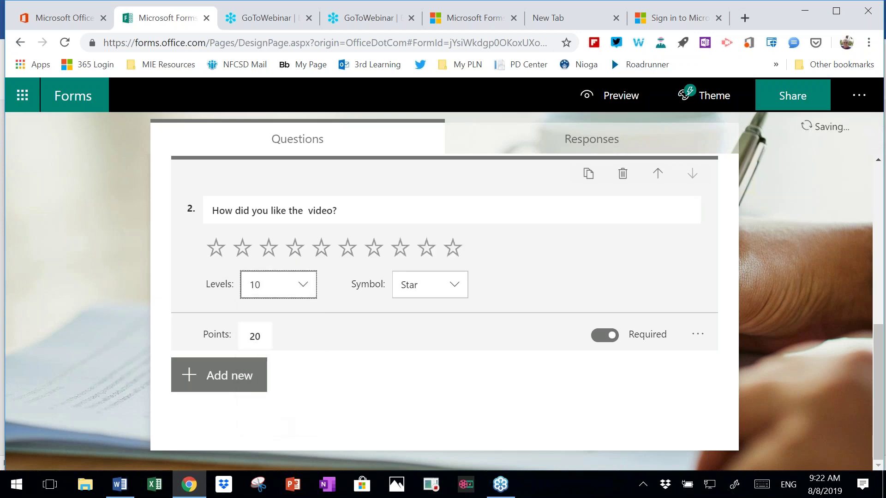
pyautogui.click(454, 285)
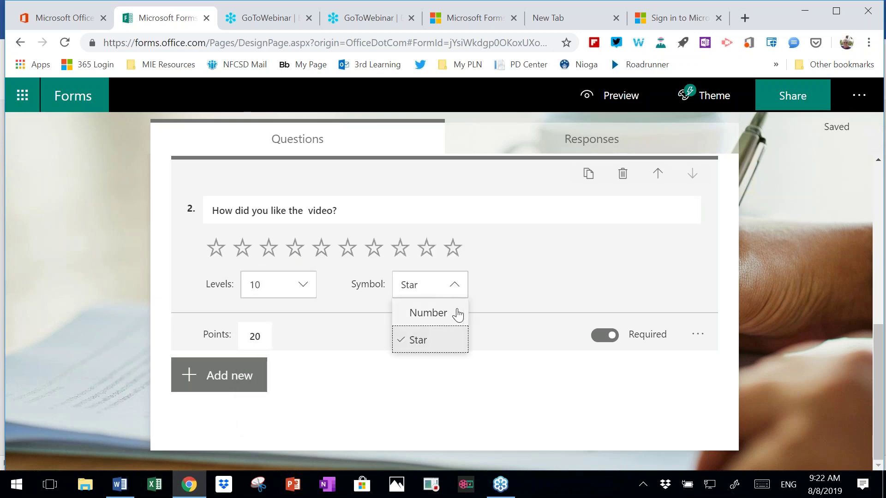
pyautogui.click(443, 313)
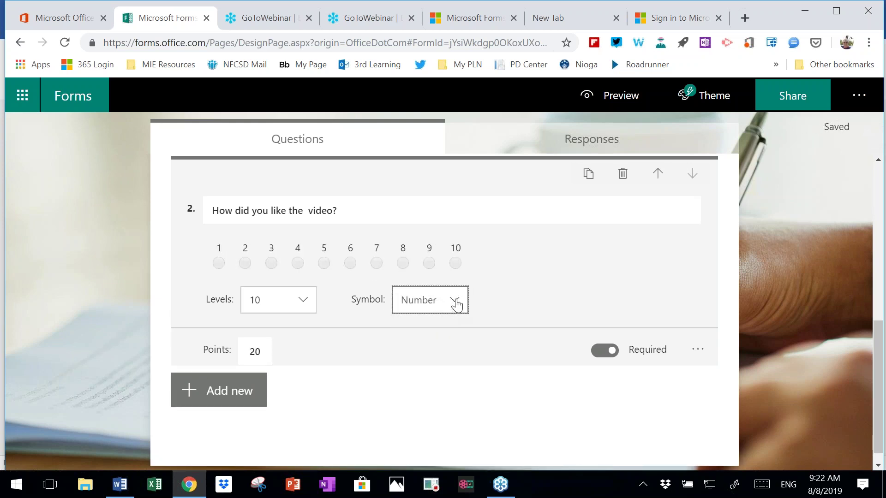
# - Set the video rating question to 5 levels with the Star symbol
pyautogui.click(305, 303)
pyautogui.moveTo(308, 393); pyautogui.dragTo(311, 370)
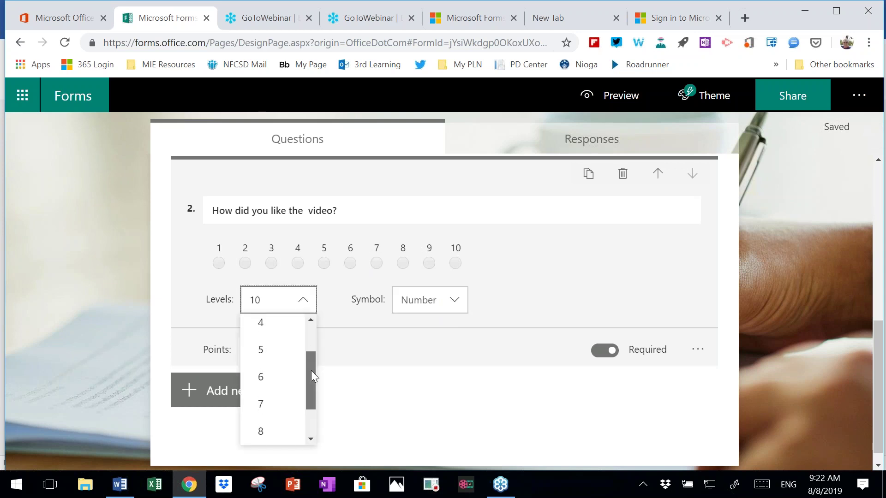
pyautogui.click(276, 356)
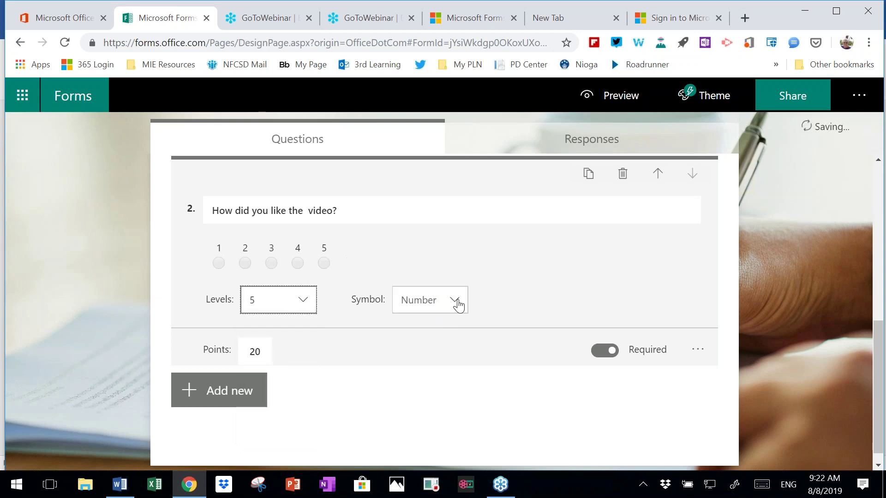
pyautogui.click(457, 303)
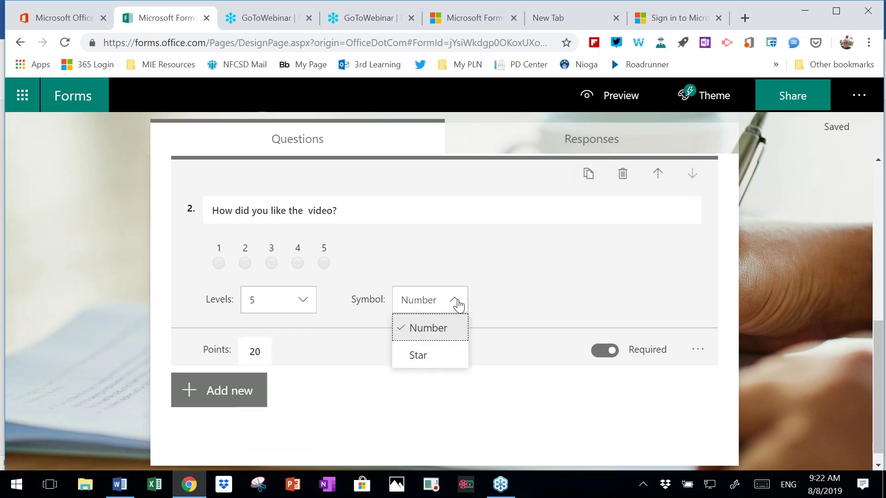
pyautogui.click(430, 360)
pyautogui.click(253, 336)
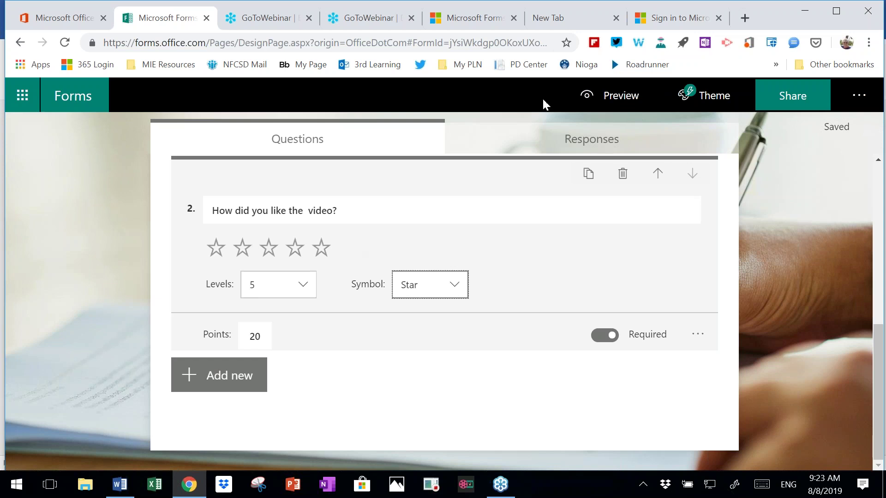
# - In the quiz preview, answer 20 to the 5 X 5 question, rate the video four stars and submit the response
pyautogui.click(616, 97)
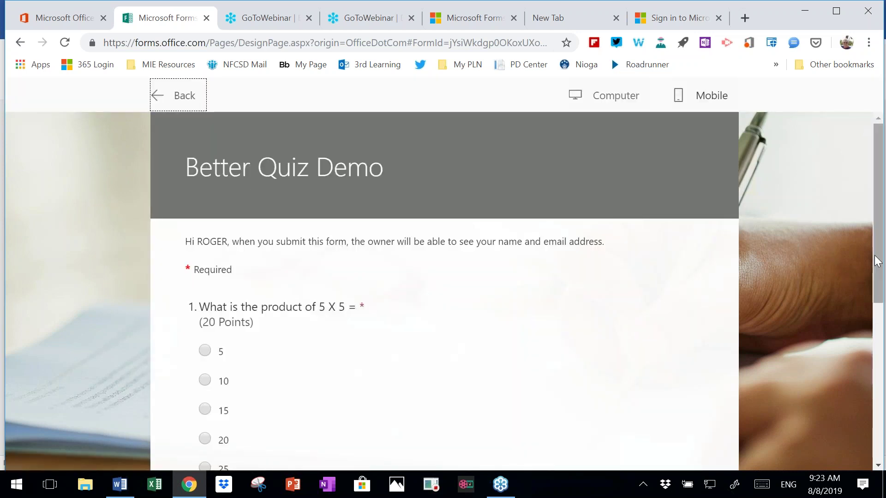
pyautogui.scroll(-5, 882, 265)
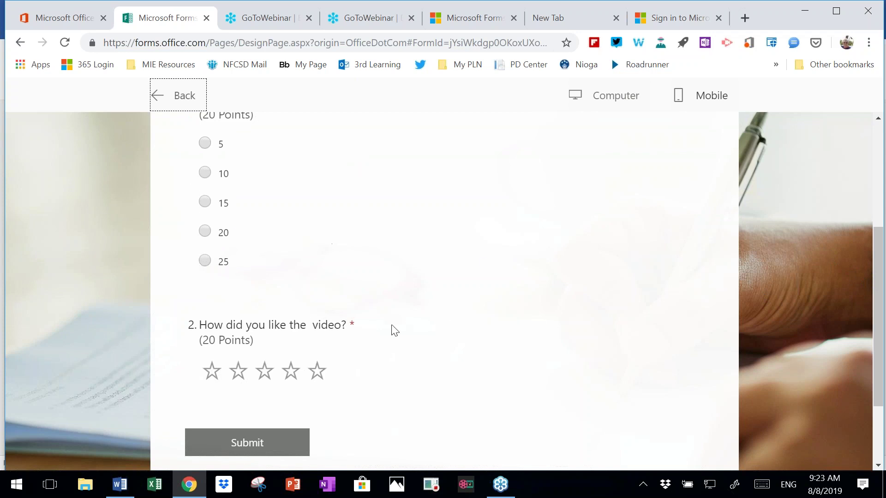
pyautogui.scroll(2, 501, 233)
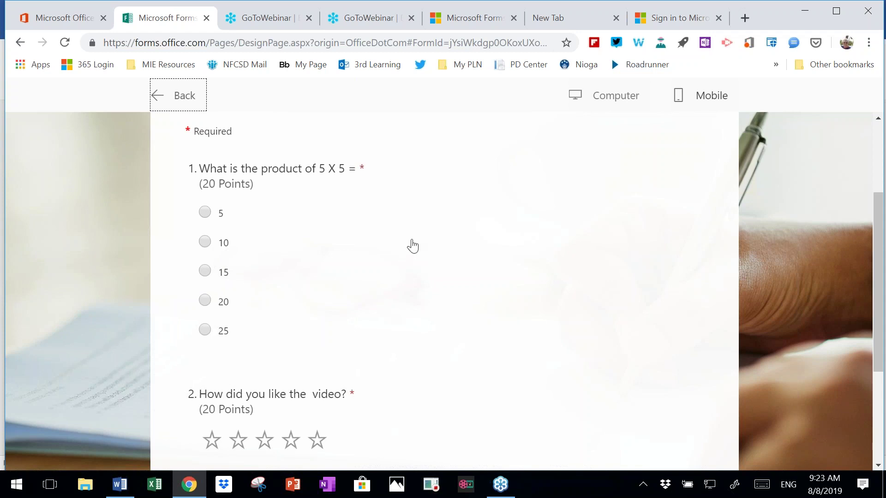
pyautogui.scroll(-3, 412, 242)
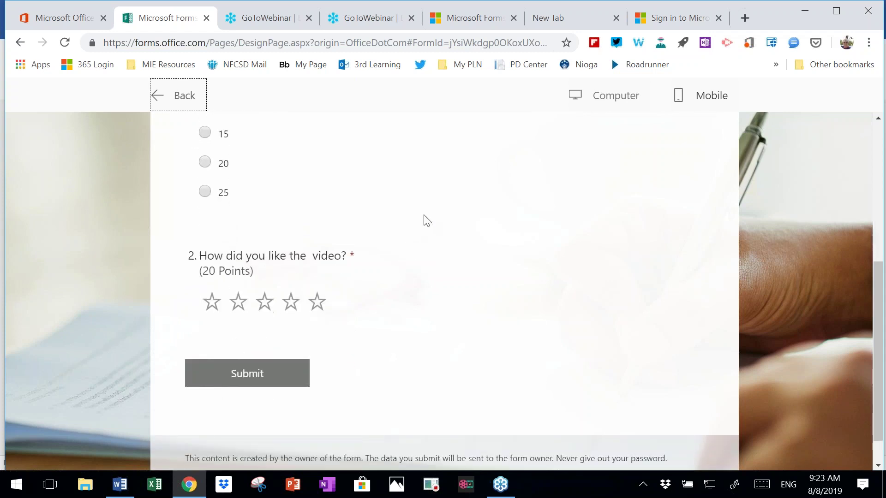
pyautogui.scroll(2, 429, 213)
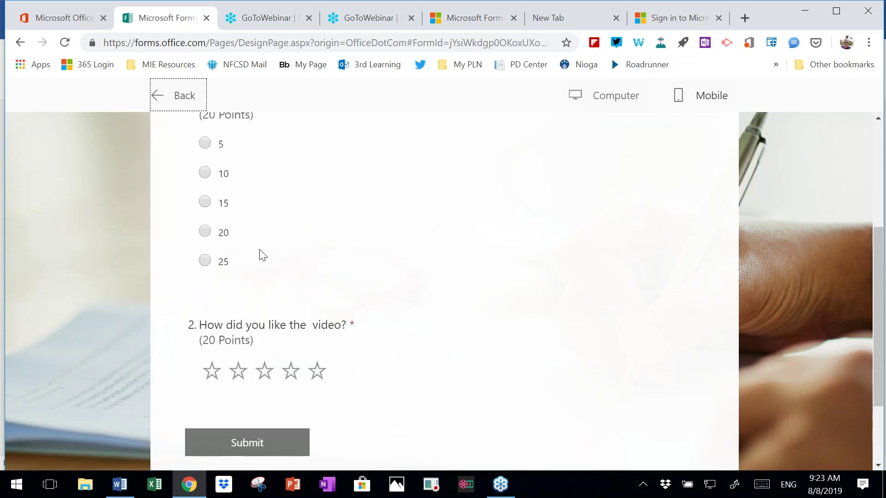
pyautogui.click(205, 232)
pyautogui.click(290, 372)
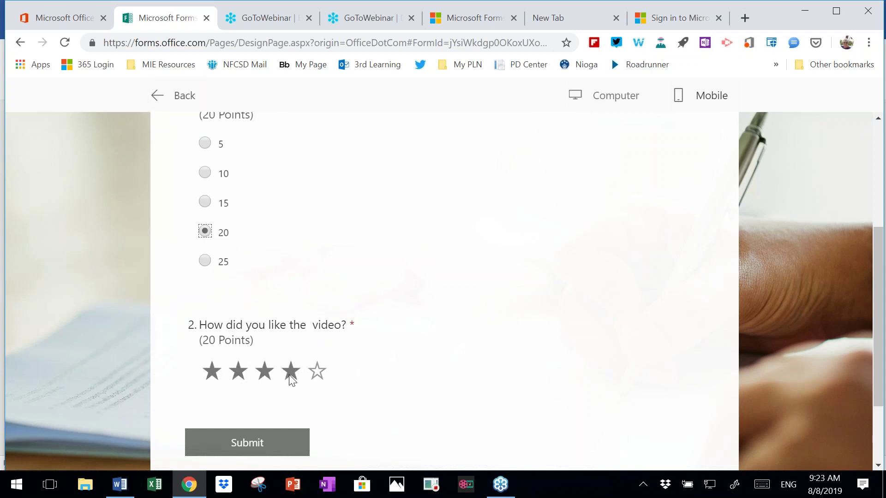
pyautogui.click(249, 443)
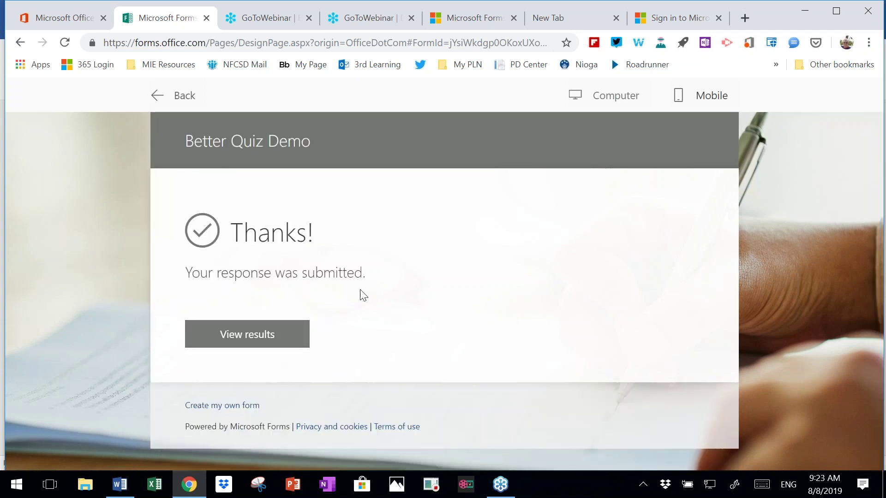
# - Review the graded results of the submitted response and return to the thank-you page
pyautogui.click(266, 338)
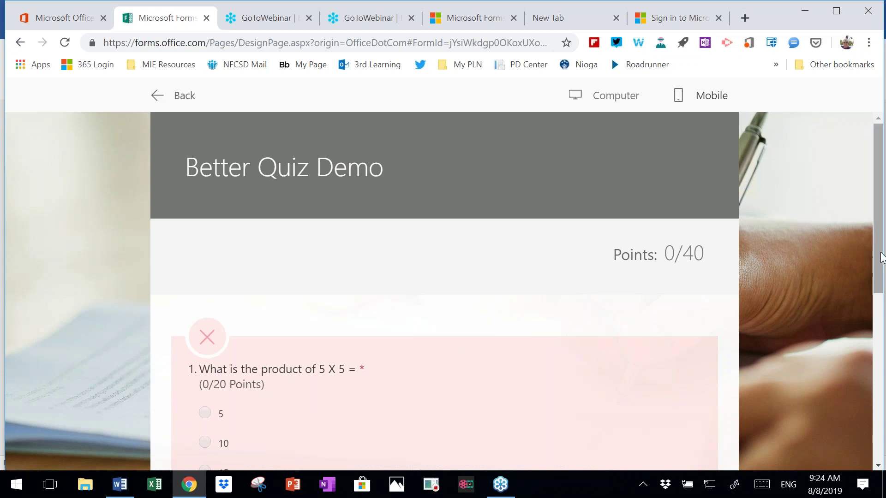
pyautogui.scroll(-4, 863, 372)
pyautogui.scroll(-3, 858, 392)
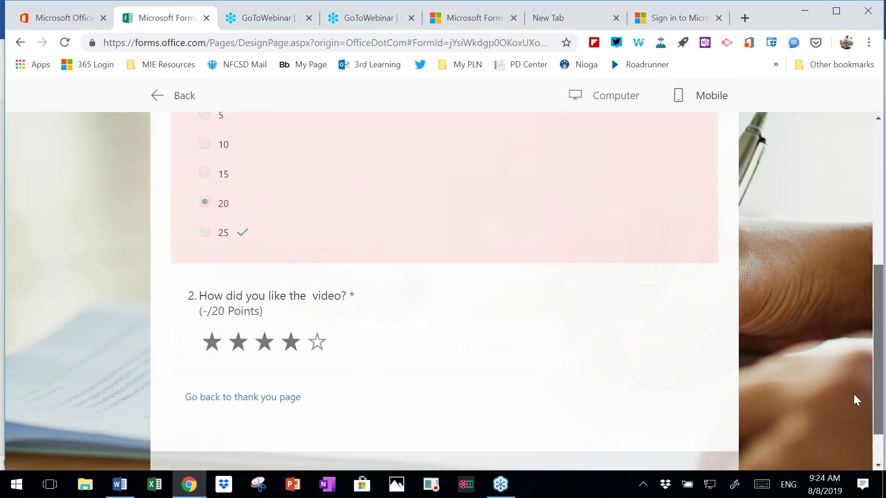
pyautogui.scroll(1, 855, 406)
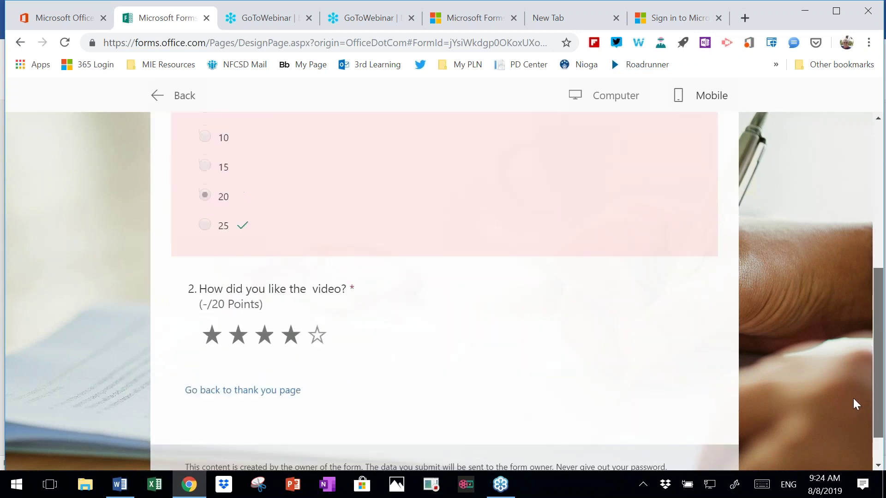
pyautogui.scroll(-1, 853, 398)
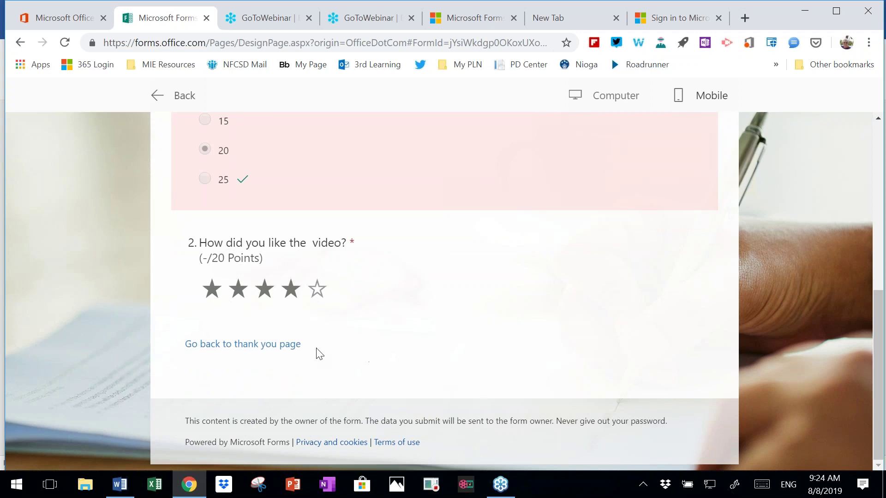
pyautogui.click(258, 346)
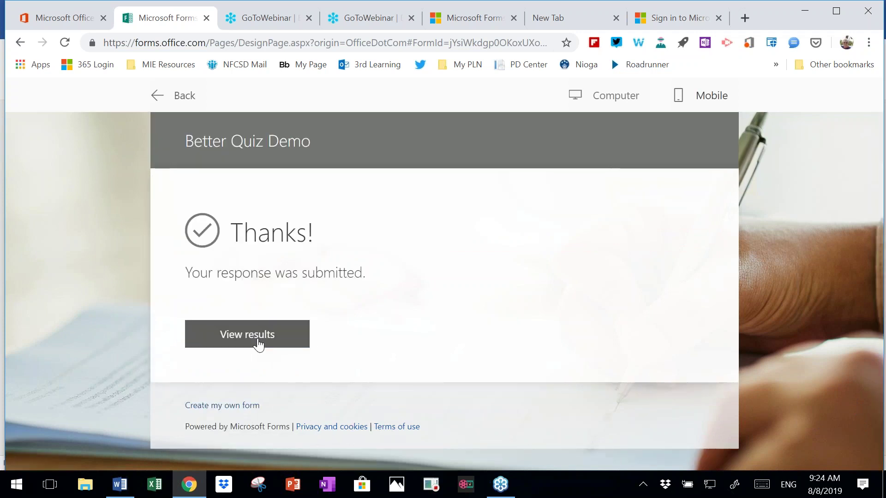
# - Reopen the graded results, look through both questions and return from the preview to the quiz editor
pyautogui.click(257, 341)
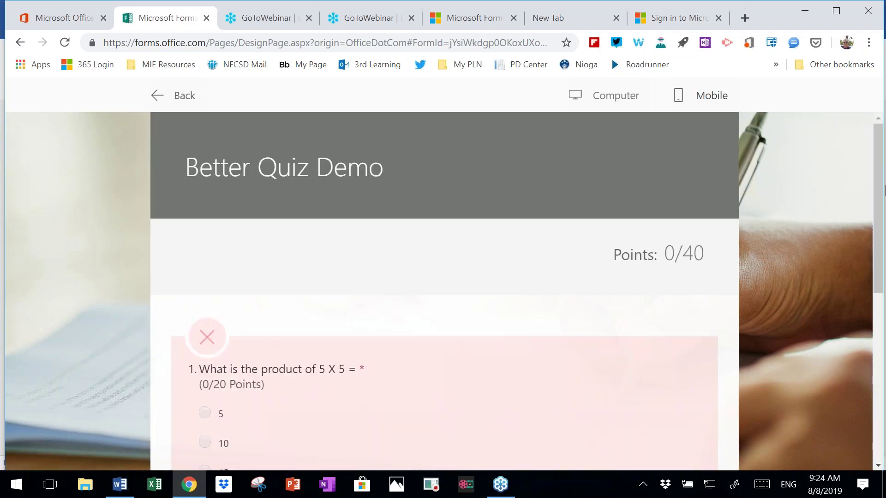
pyautogui.scroll(-5, 871, 306)
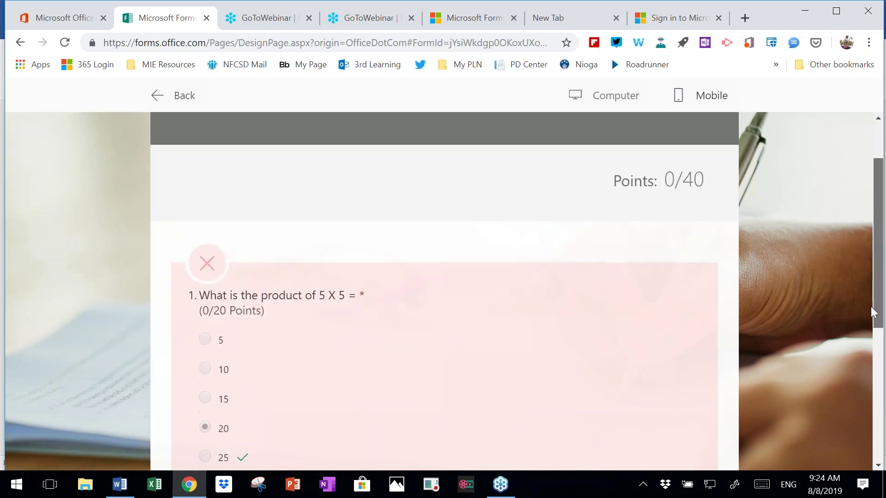
pyautogui.scroll(-2, 859, 359)
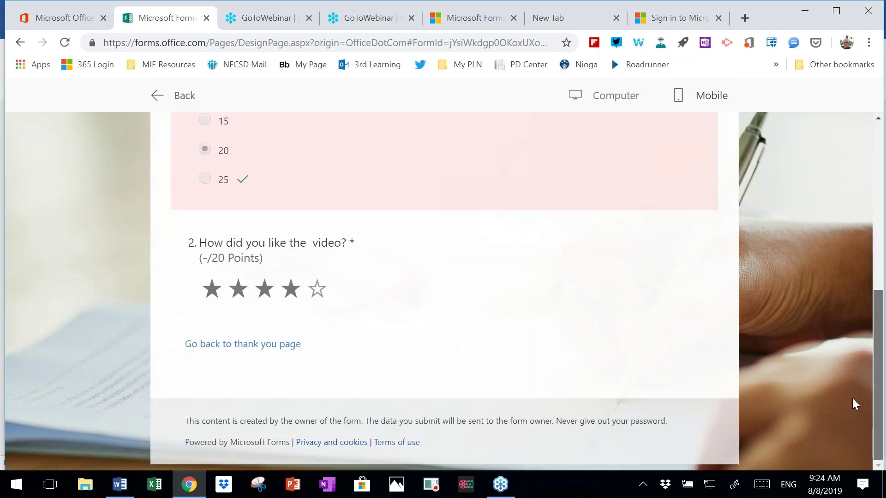
pyautogui.scroll(7, 851, 404)
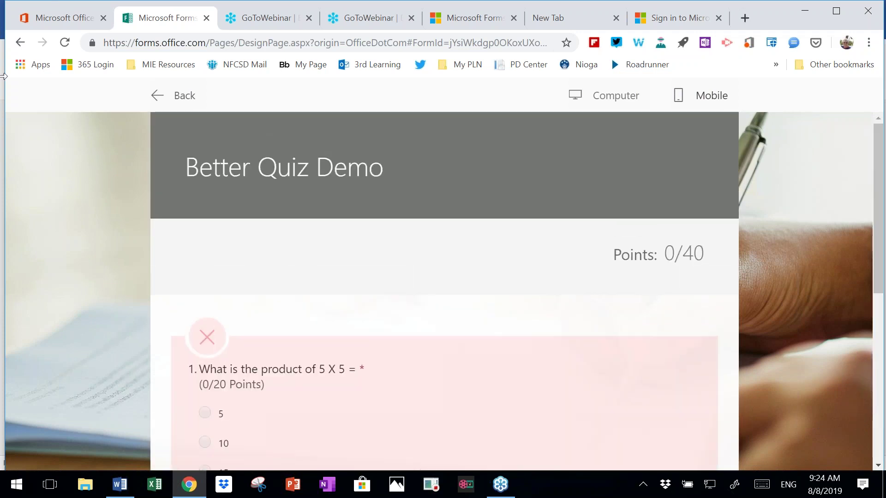
pyautogui.click(181, 95)
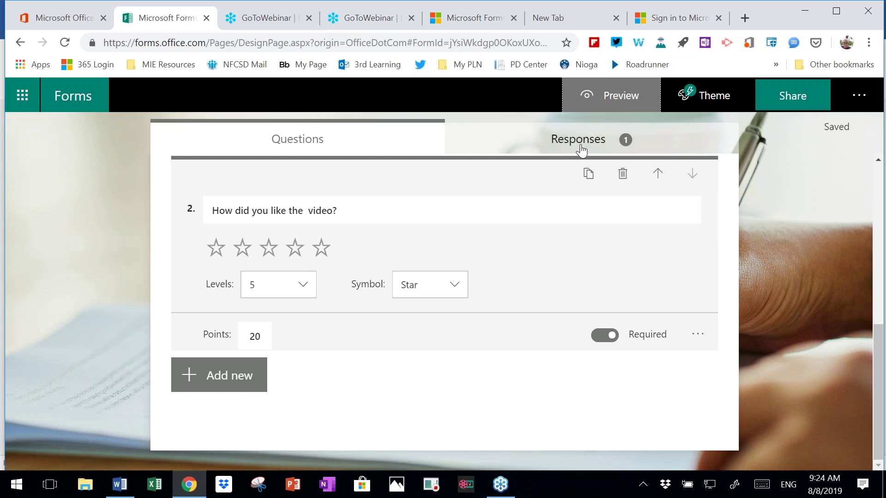
# - Examine the quiz's response summary for both questions, view the individual responses to the video rating question and close them
pyautogui.moveTo(882, 367); pyautogui.dragTo(879, 219)
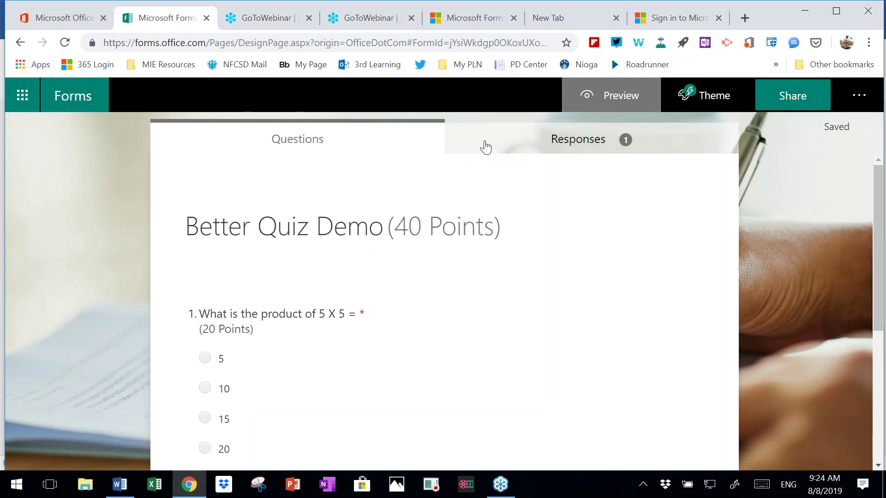
pyautogui.click(532, 144)
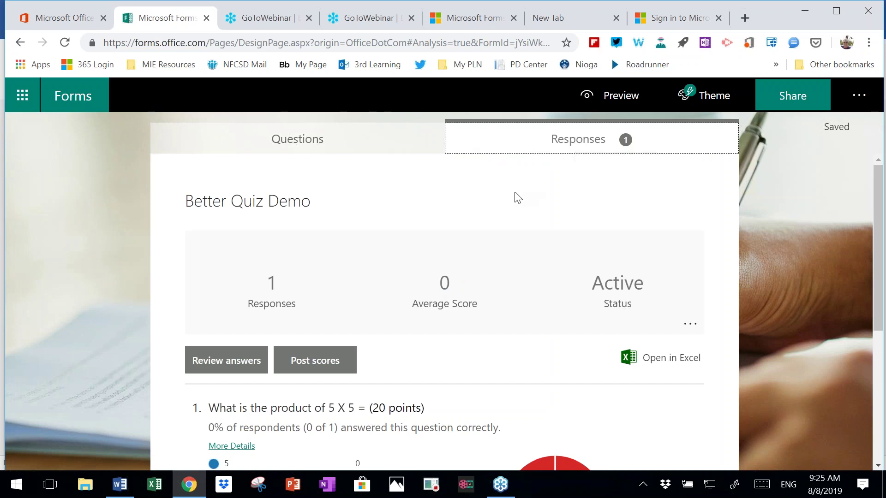
pyautogui.scroll(-3, 851, 327)
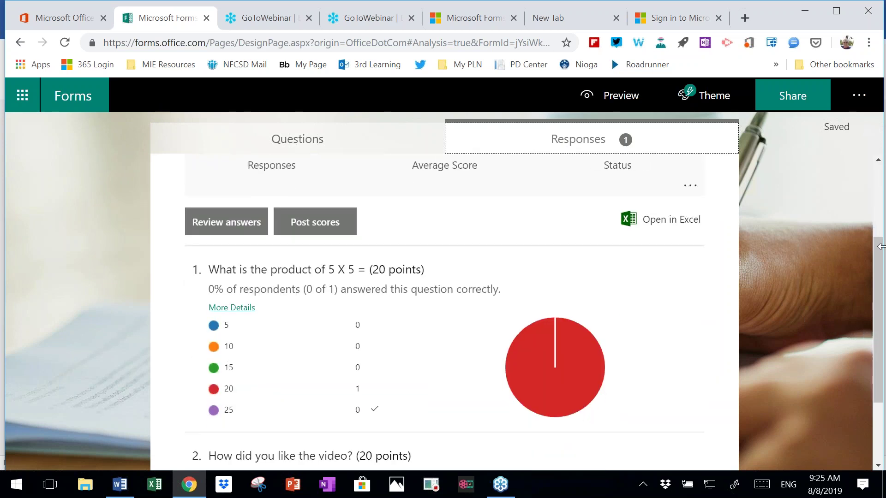
pyautogui.moveTo(871, 265); pyautogui.dragTo(868, 312)
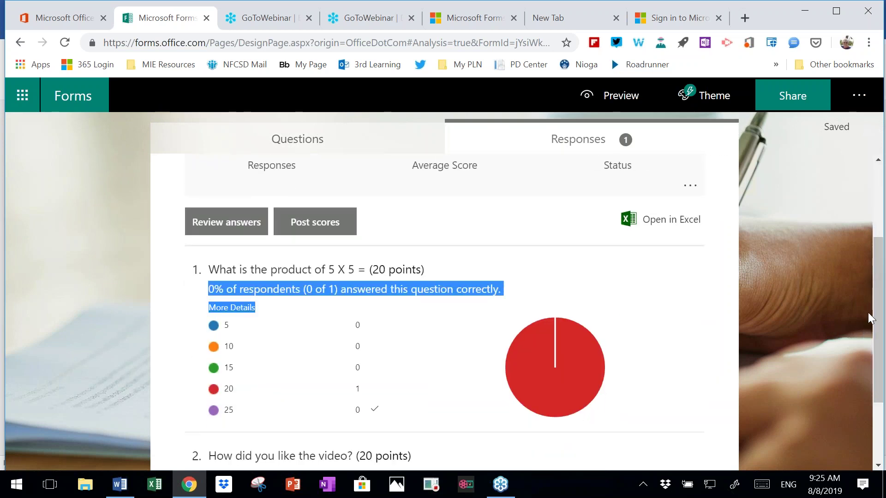
pyautogui.moveTo(879, 280); pyautogui.dragTo(883, 343)
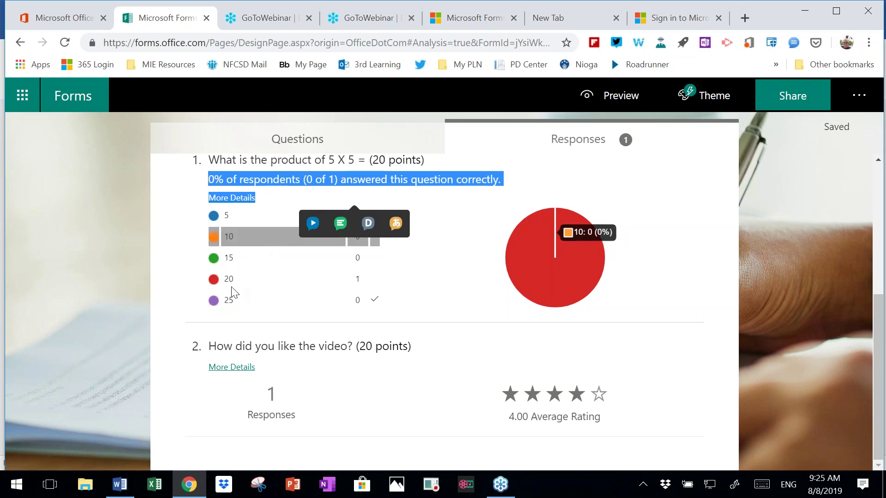
pyautogui.click(239, 369)
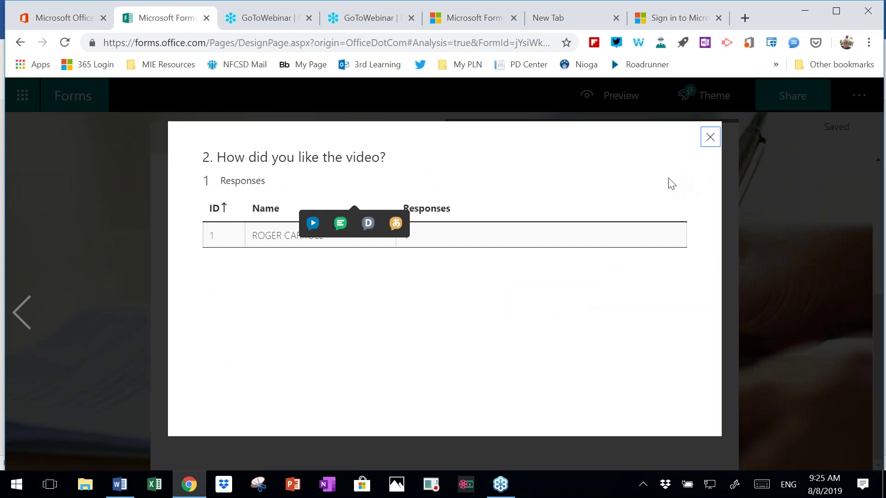
pyautogui.click(710, 137)
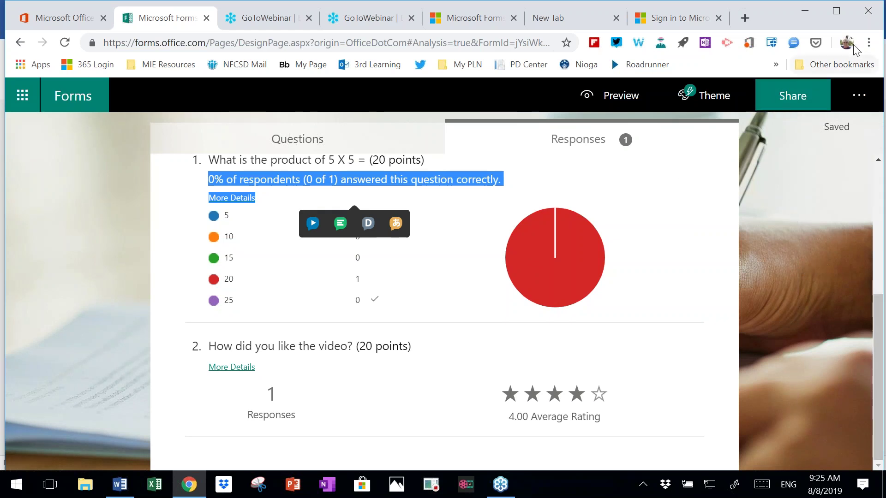
# - In the quiz settings, try letting anyone with the link respond, and restrict responses to people in the organization with names recorded
pyautogui.click(881, 73)
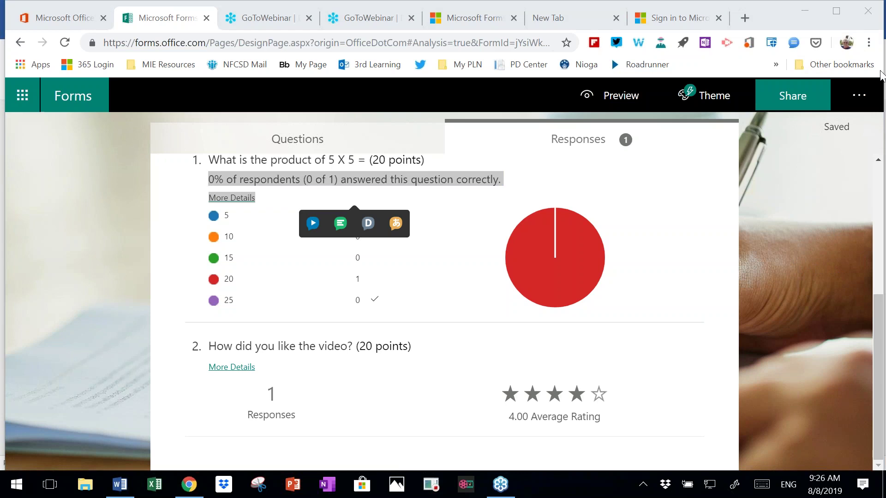
pyautogui.click(860, 96)
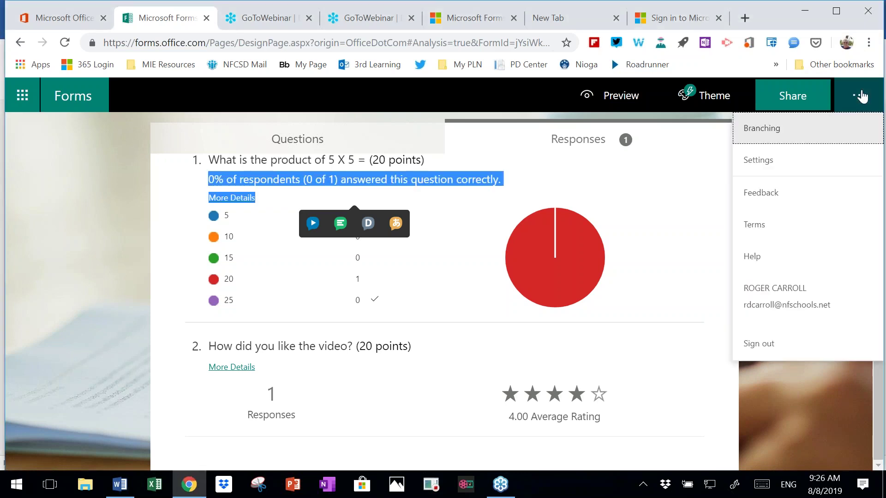
pyautogui.click(795, 161)
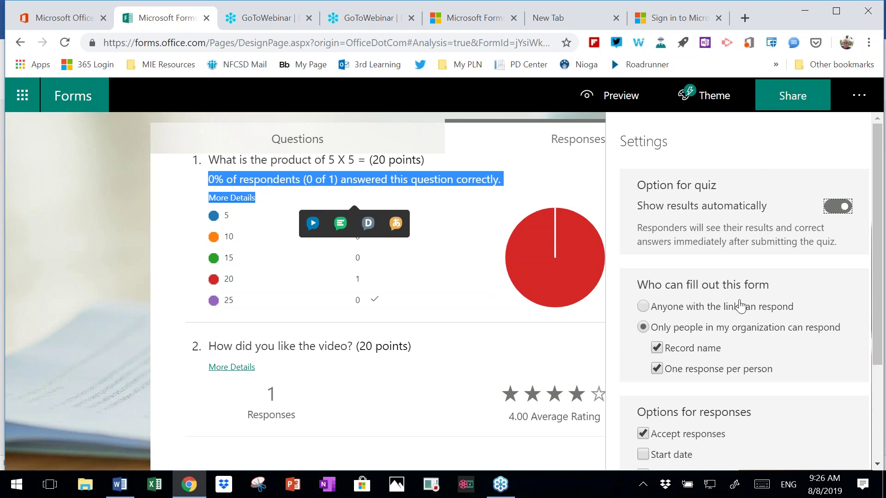
pyautogui.click(643, 306)
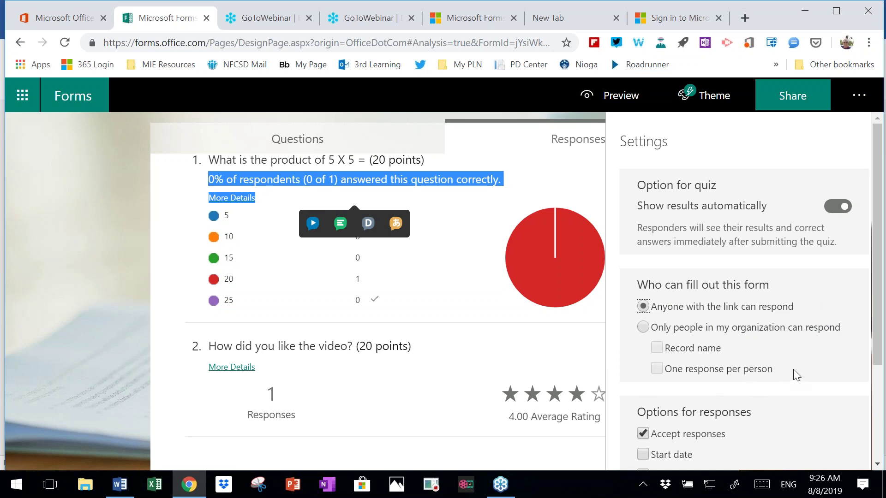
pyautogui.click(643, 328)
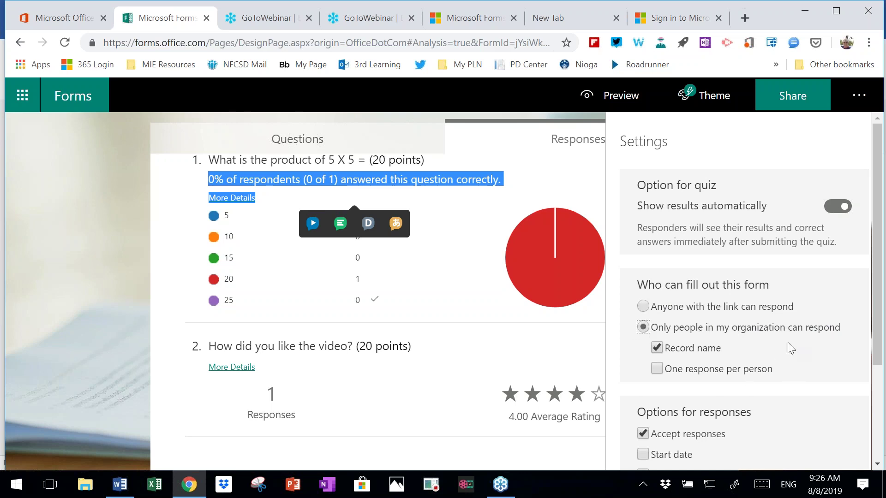
# - Review the response and notification options in the quiz settings, closing the settings and reopening them for a second look
pyautogui.scroll(-2, 744, 291)
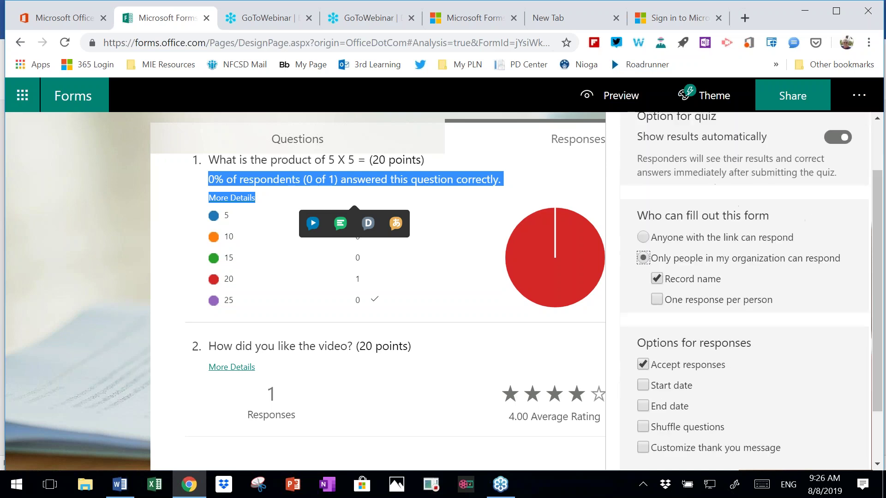
pyautogui.scroll(-2, 801, 340)
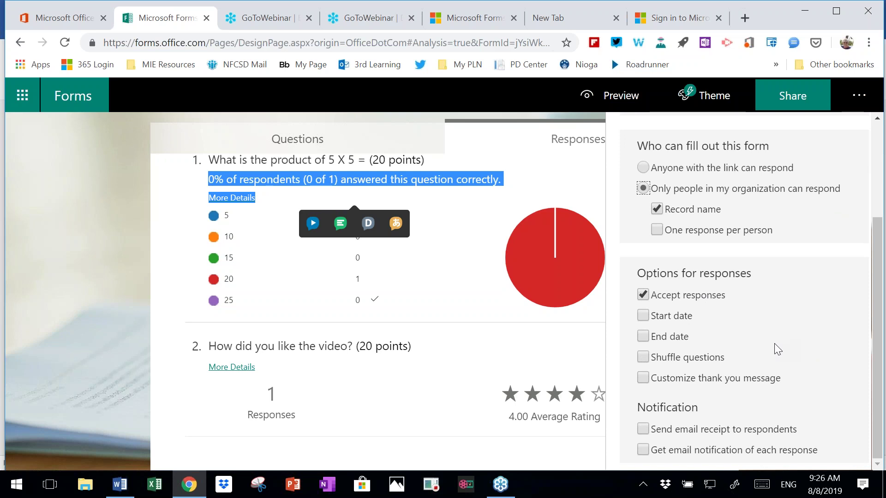
pyautogui.moveTo(559, 291)
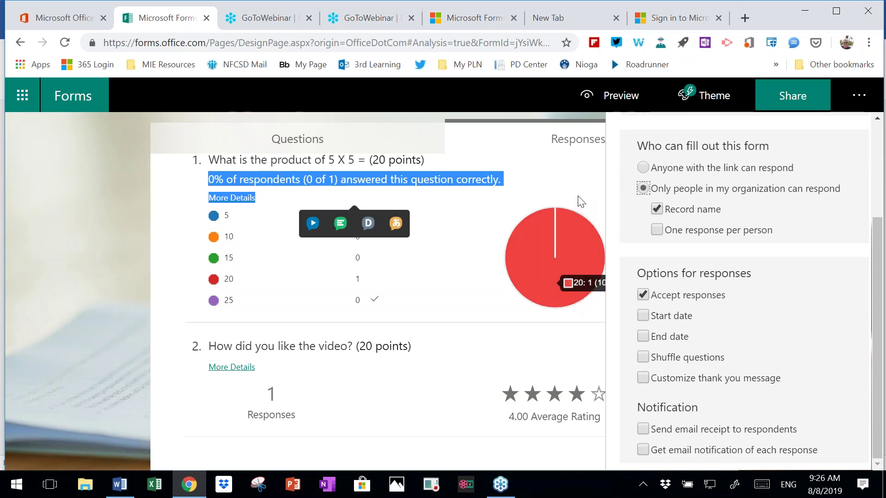
pyautogui.click(591, 173)
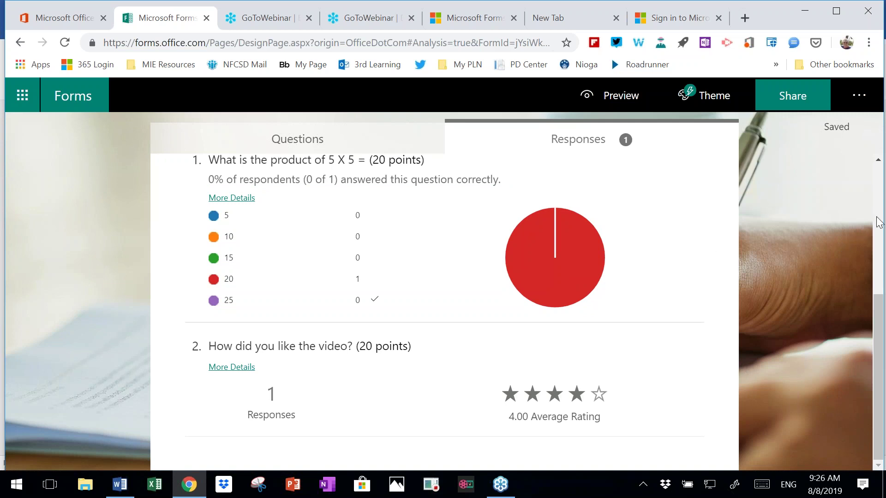
pyautogui.click(863, 97)
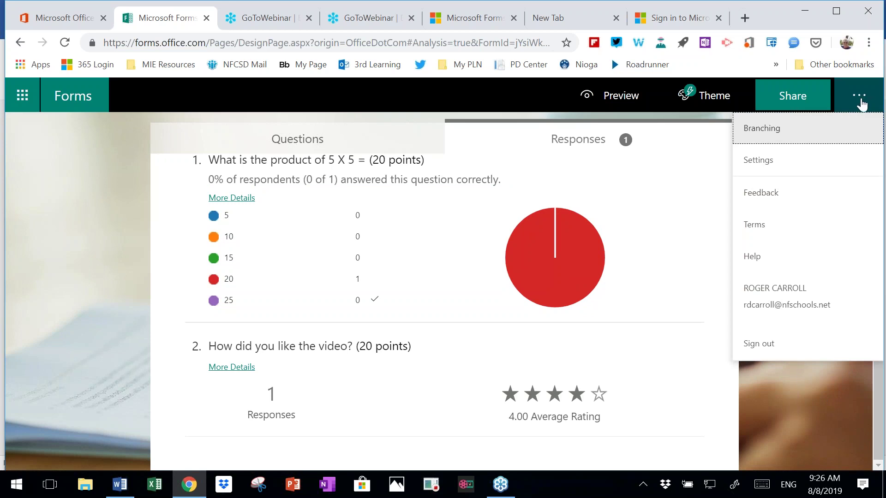
pyautogui.click(780, 159)
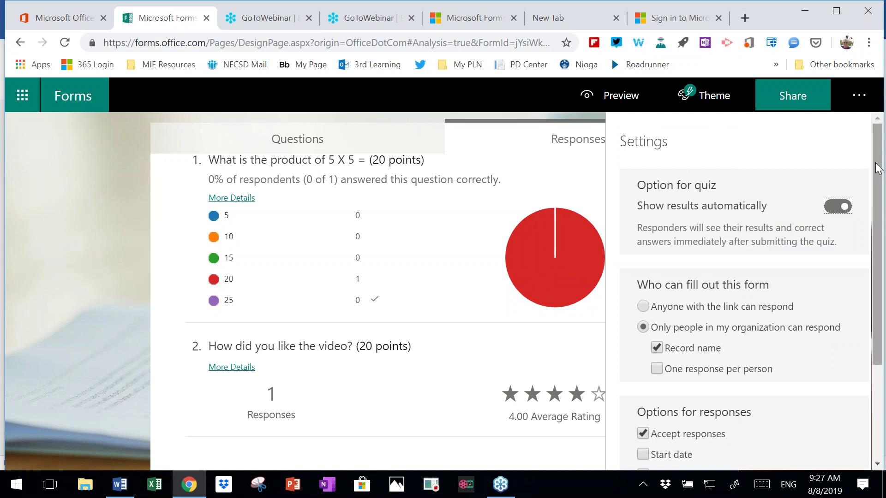
pyautogui.moveTo(883, 168); pyautogui.dragTo(882, 280)
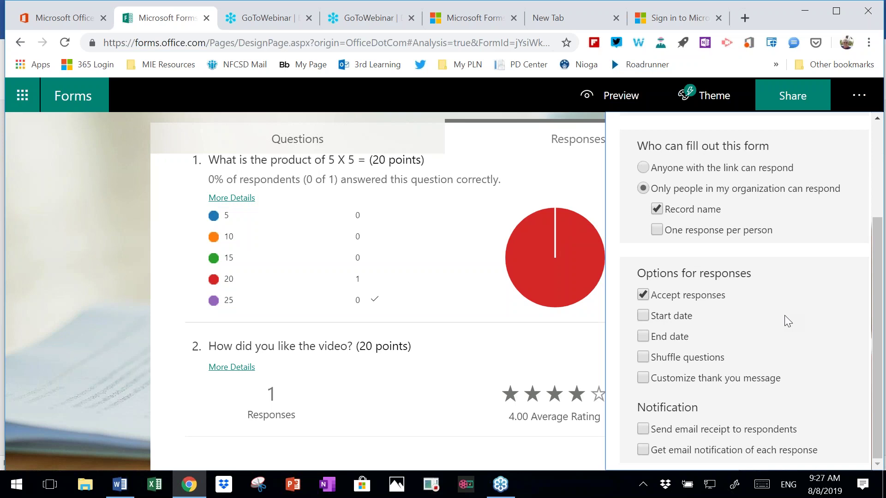
# - Open the quiz's branching options, view the destinations available for answer 10 of the 5 X 5 question and close the choices unchanged
pyautogui.click(859, 96)
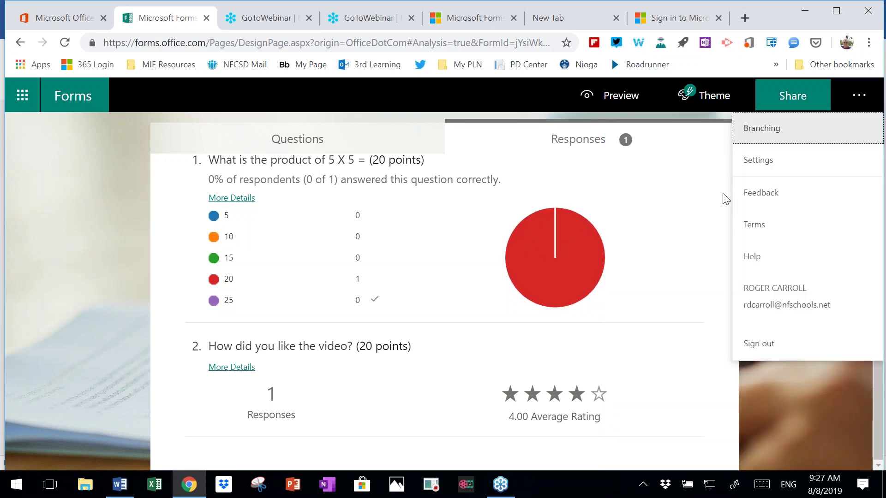
pyautogui.click(780, 132)
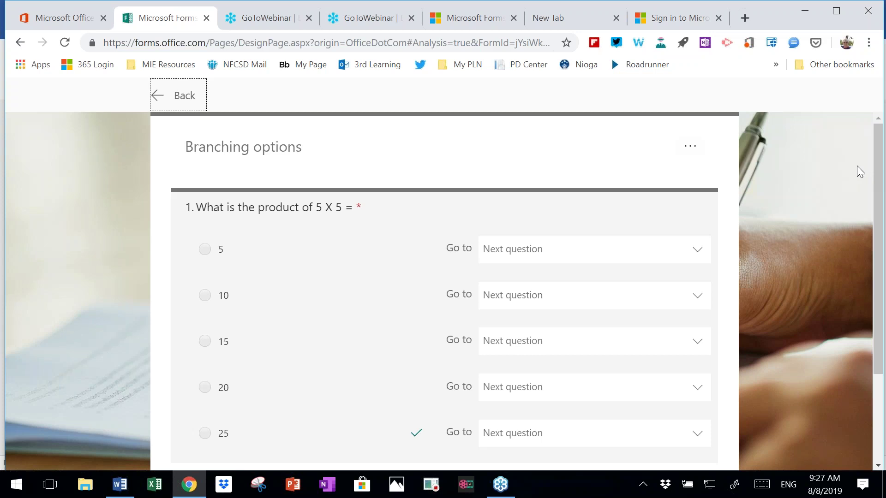
pyautogui.scroll(-1, 882, 173)
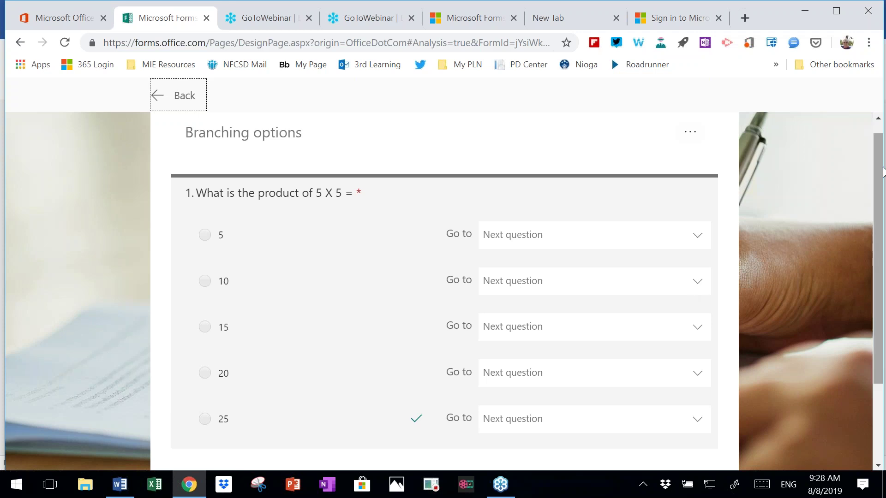
pyautogui.moveTo(881, 171)
pyautogui.mouseDown()
pyautogui.moveTo(881, 205)
pyautogui.moveTo(881, 179)
pyautogui.mouseUp()
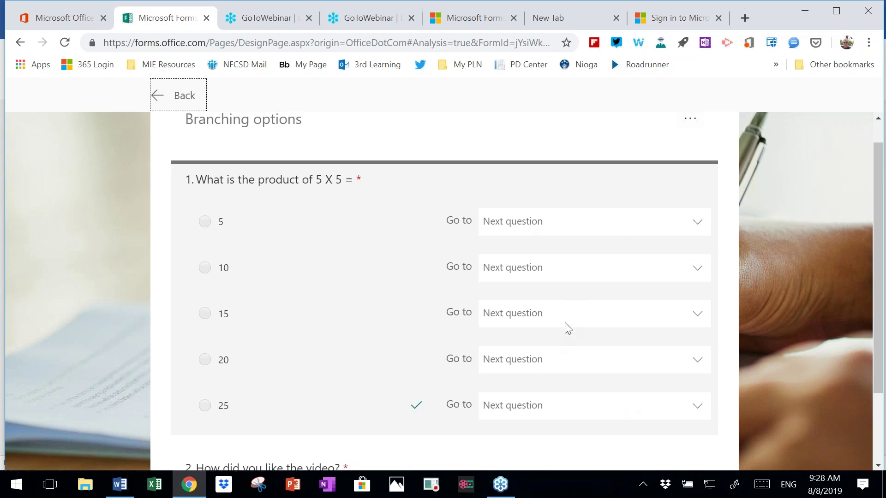
pyautogui.click(699, 269)
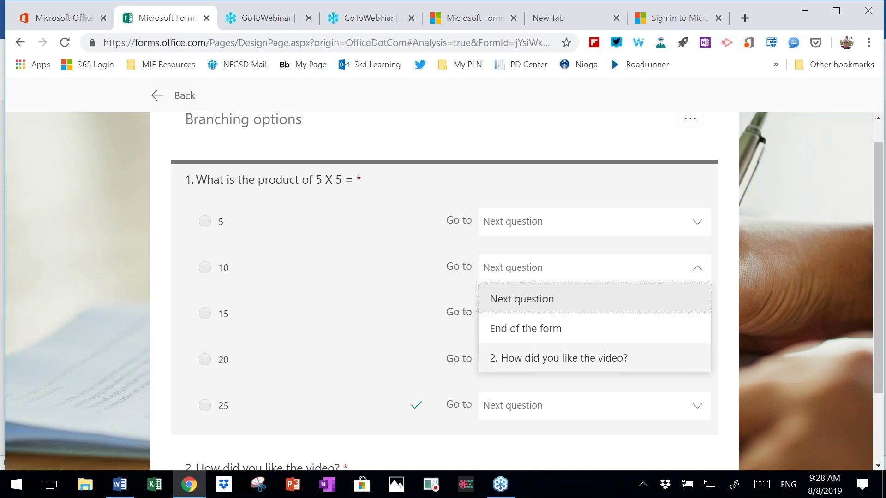
pyautogui.click(765, 240)
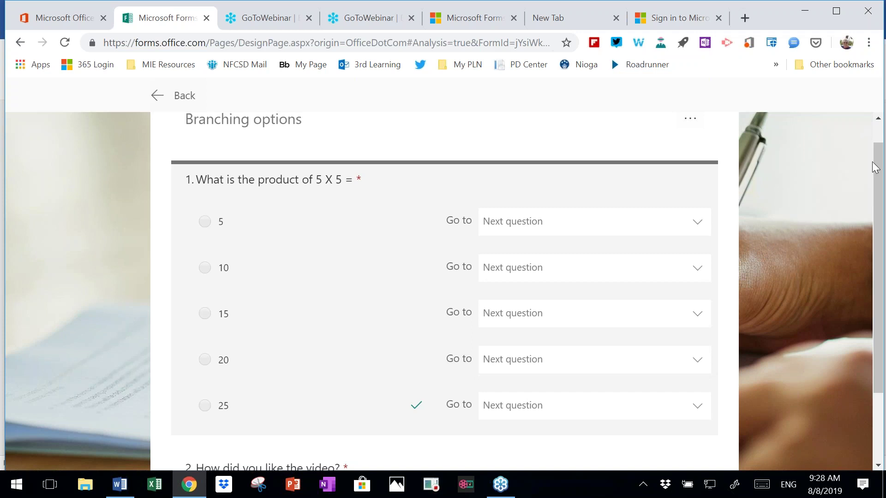
# - Examine the branching layout of both questions, view the destinations available for answer 5 and return to the quiz's responses
pyautogui.moveTo(879, 193)
pyautogui.mouseDown()
pyautogui.moveTo(881, 174)
pyautogui.moveTo(878, 188)
pyautogui.mouseUp()
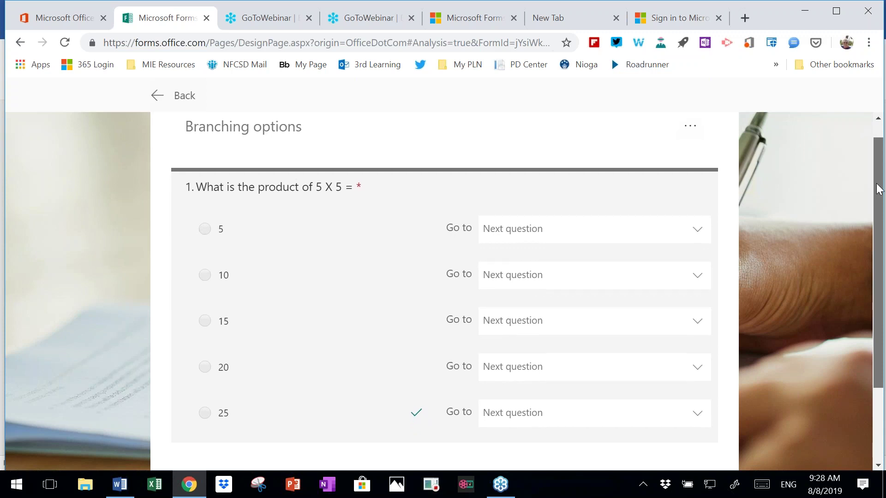
pyautogui.moveTo(878, 188); pyautogui.dragTo(882, 182)
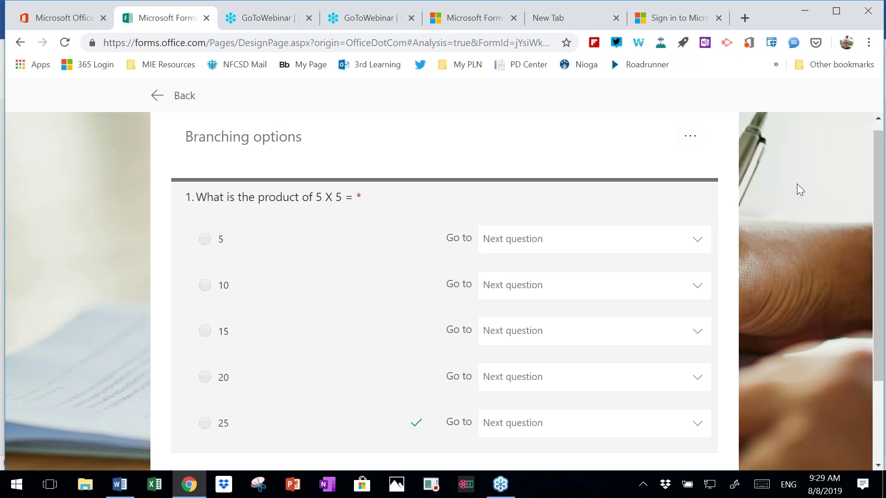
pyautogui.scroll(-2, 833, 176)
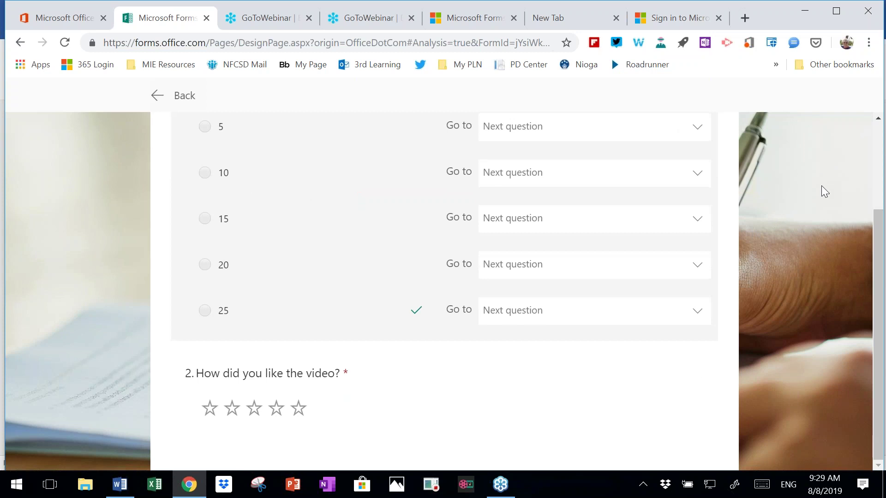
pyautogui.scroll(2, 823, 181)
pyautogui.scroll(-2, 825, 181)
pyautogui.scroll(2, 830, 177)
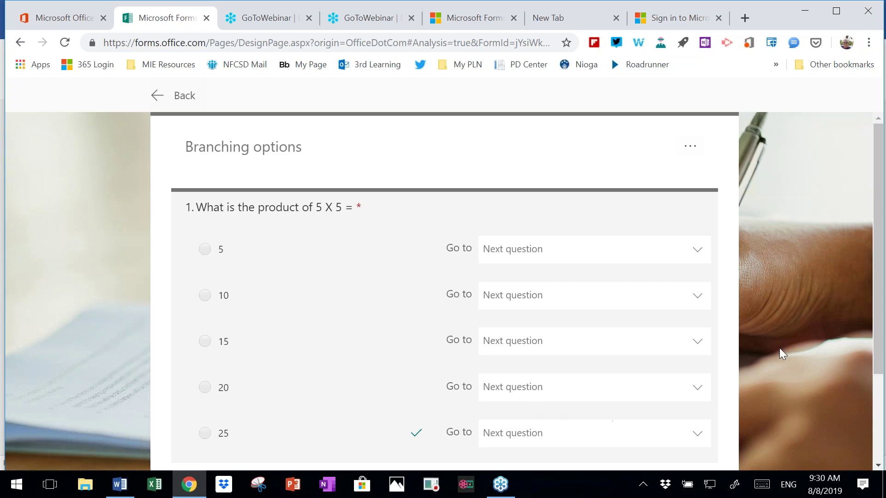
pyautogui.scroll(-3, 823, 259)
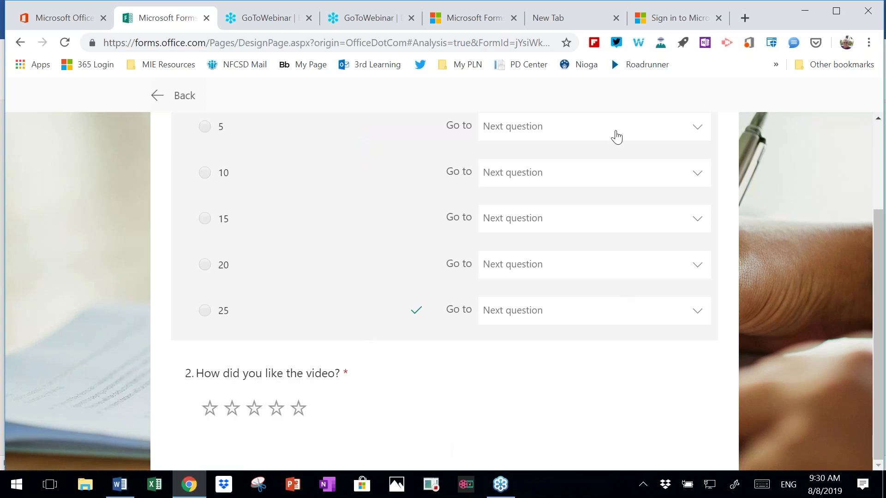
pyautogui.click(693, 134)
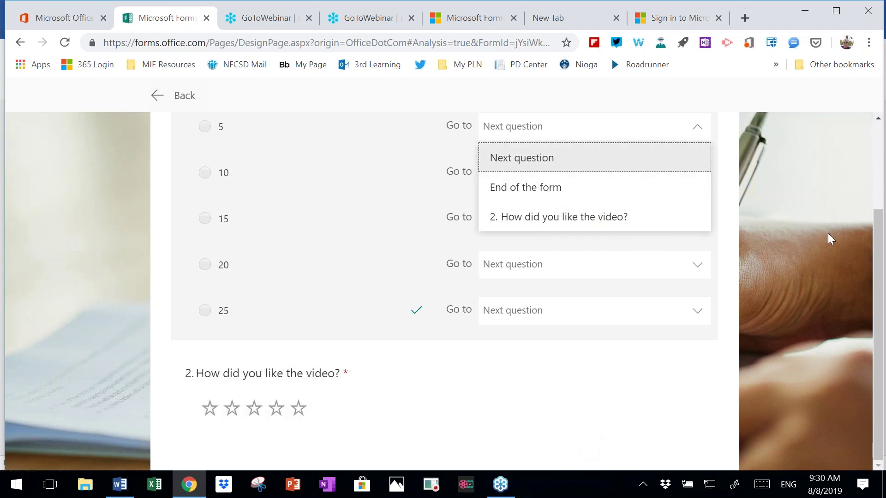
pyautogui.moveTo(878, 392); pyautogui.dragTo(849, 255)
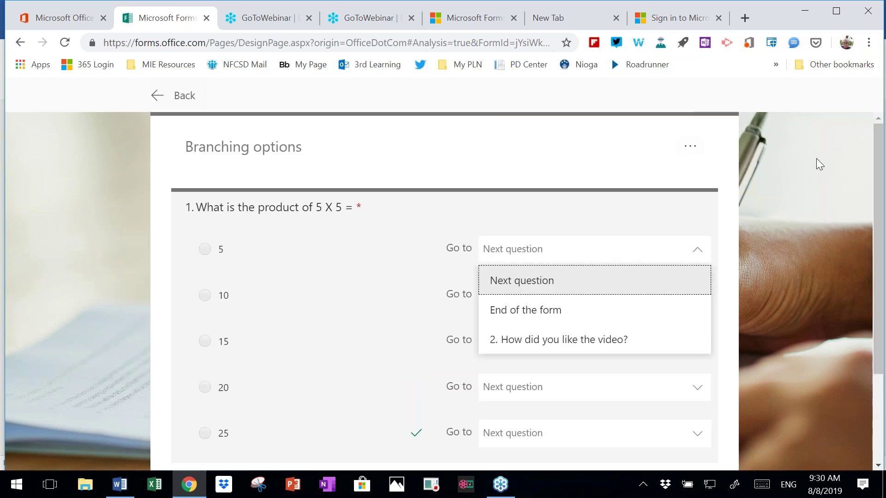
pyautogui.click(183, 96)
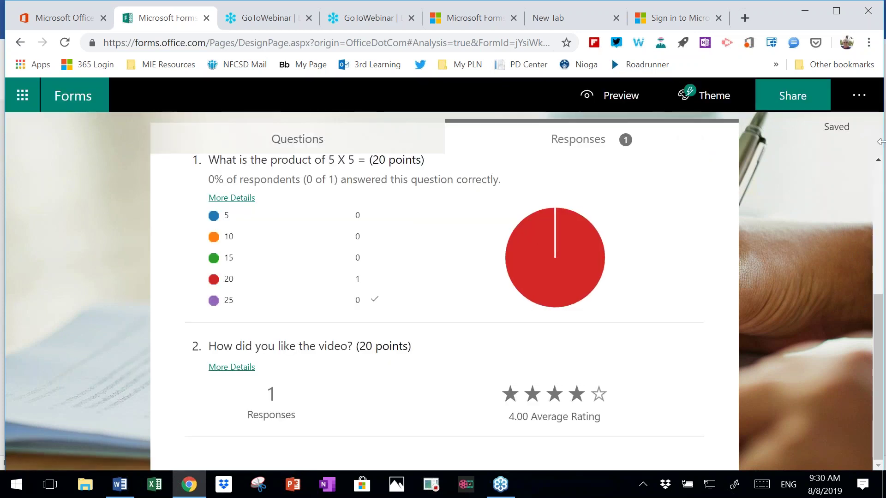
# - Return to the overview of all forms and open the Sunday Webinar Survey - September 9, 2018
pyautogui.scroll(4, 816, 256)
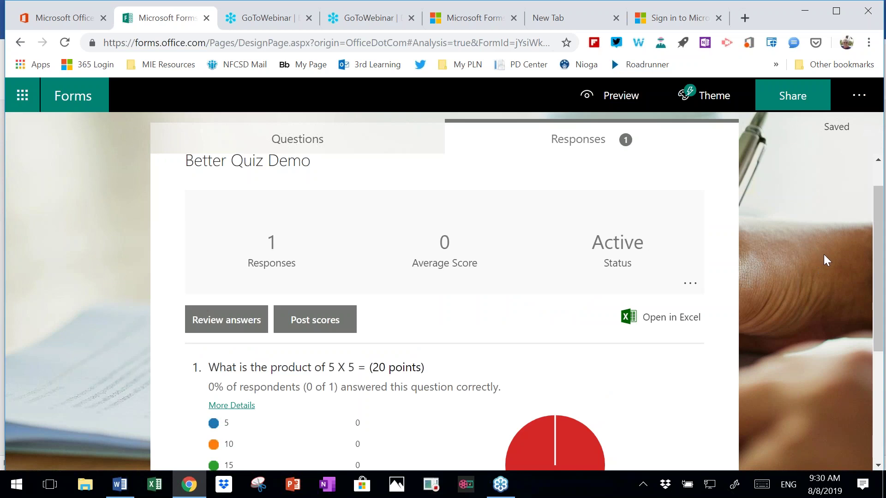
pyautogui.scroll(1, 816, 256)
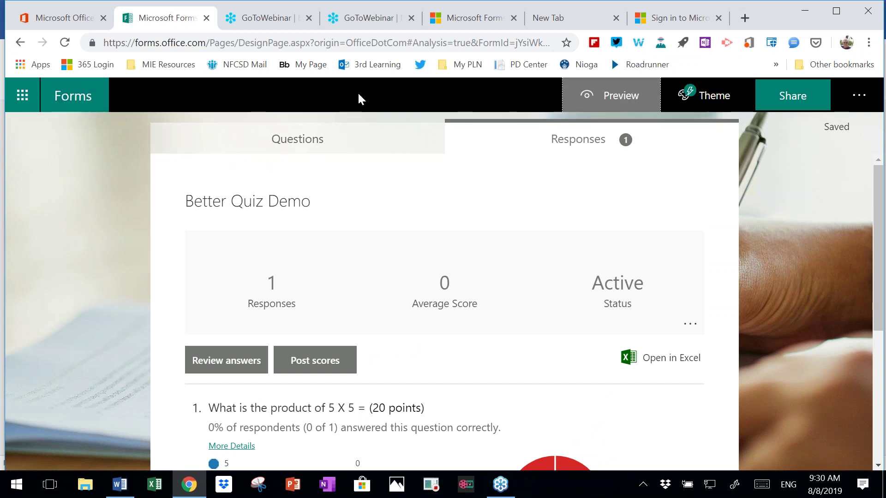
pyautogui.click(81, 100)
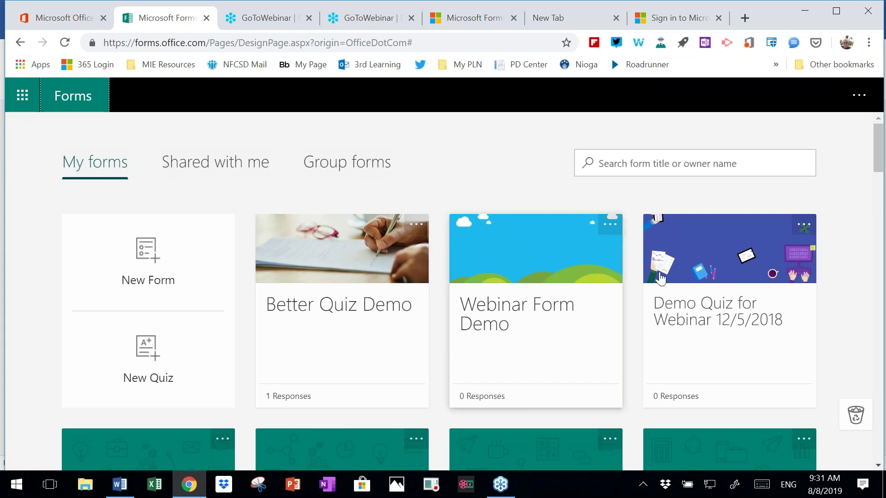
pyautogui.moveTo(880, 152); pyautogui.dragTo(883, 185)
pyautogui.moveTo(883, 189); pyautogui.dragTo(883, 447)
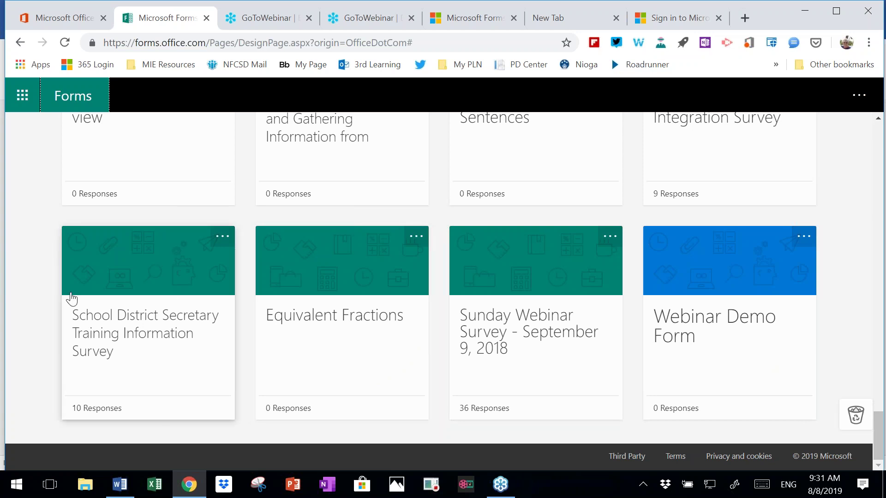
pyautogui.click(558, 271)
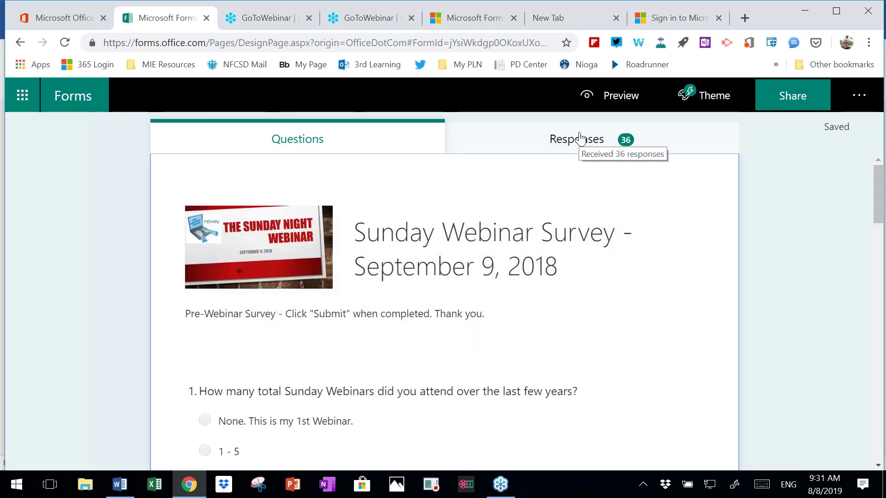
# - Look through the survey's questions, switch to its response summary and open the individual results of the first respondent
pyautogui.moveTo(881, 187); pyautogui.dragTo(883, 251)
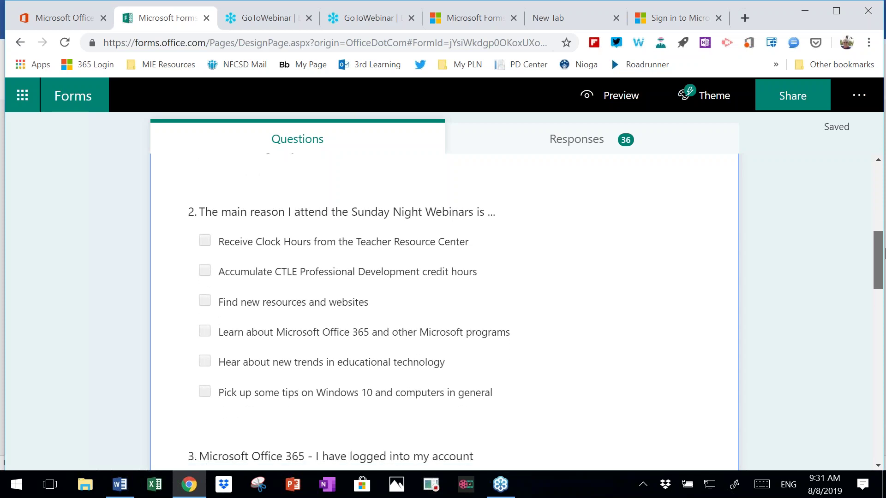
pyautogui.moveTo(883, 252); pyautogui.dragTo(883, 176)
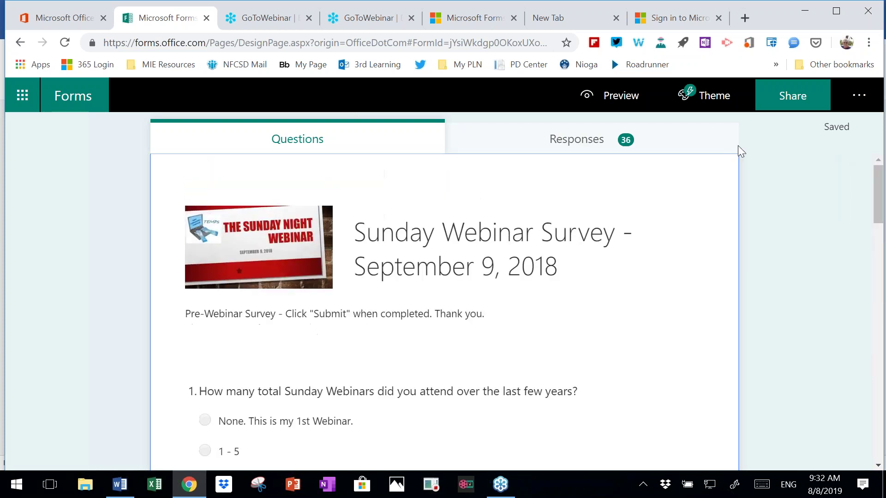
pyautogui.click(563, 138)
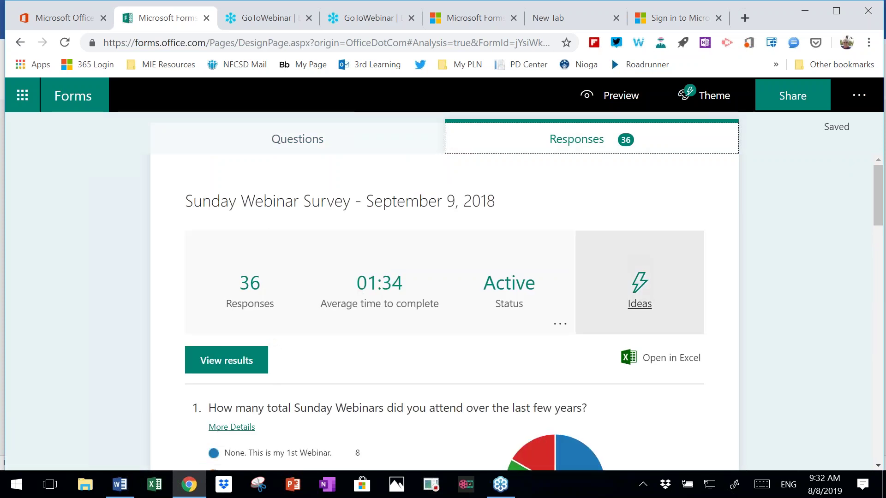
pyautogui.moveTo(878, 186)
pyautogui.mouseDown()
pyautogui.moveTo(877, 197)
pyautogui.moveTo(878, 184)
pyautogui.mouseUp()
pyautogui.click(209, 362)
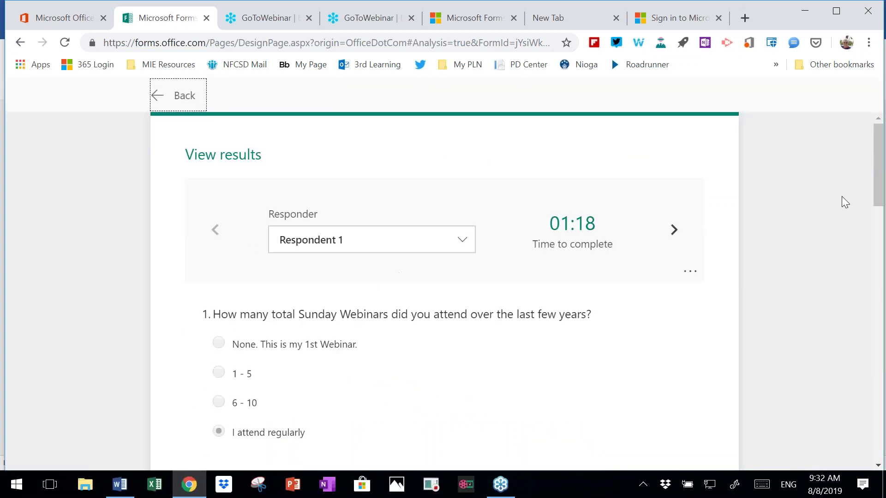
# - View the list of respondents available in the individual results and close it with the first respondent still selected
pyautogui.moveTo(881, 155); pyautogui.dragTo(837, 103)
pyautogui.click(463, 244)
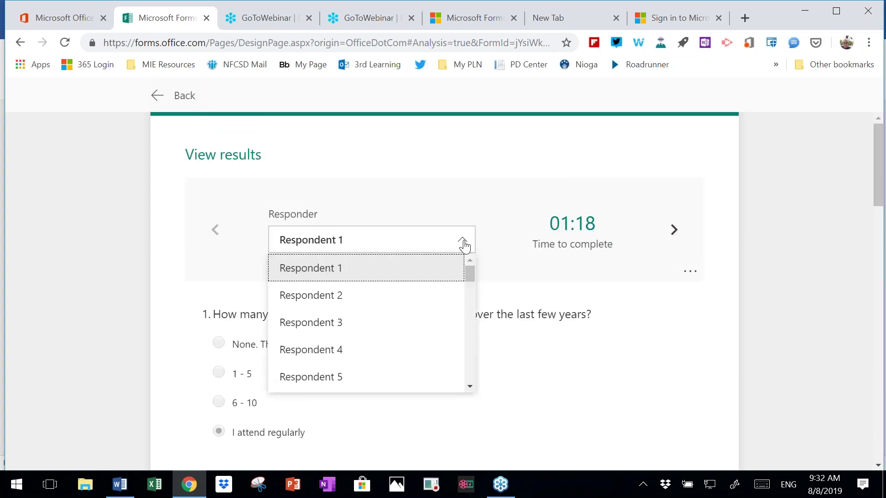
pyautogui.moveTo(471, 274)
pyautogui.mouseDown()
pyautogui.moveTo(465, 383)
pyautogui.moveTo(470, 262)
pyautogui.mouseUp()
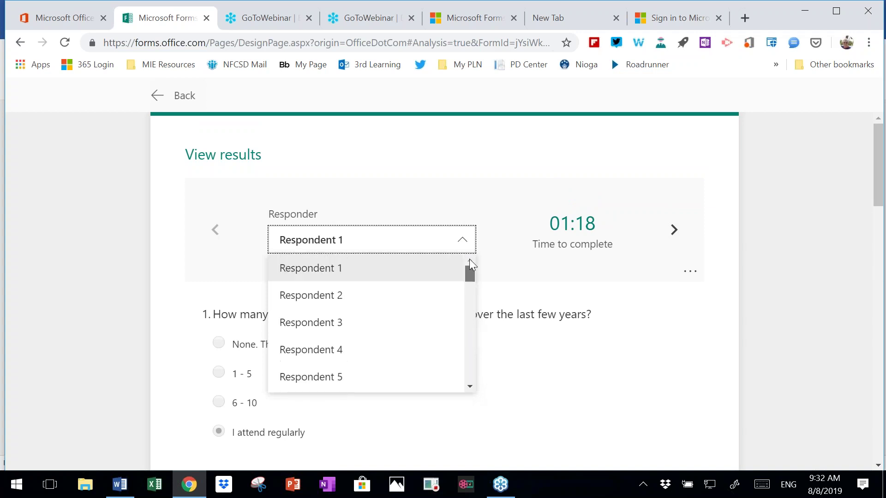
pyautogui.click(215, 231)
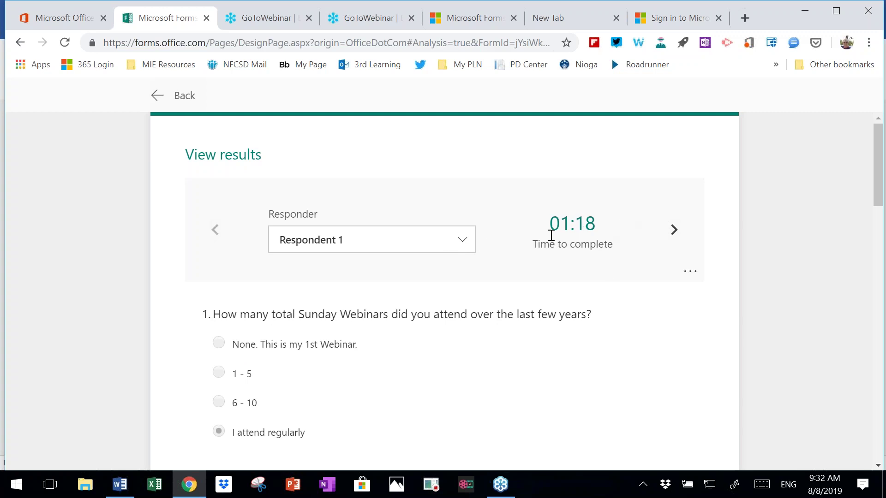
# - Page through the individual results one by one from the second respondent to Respondent 9
pyautogui.click(674, 232)
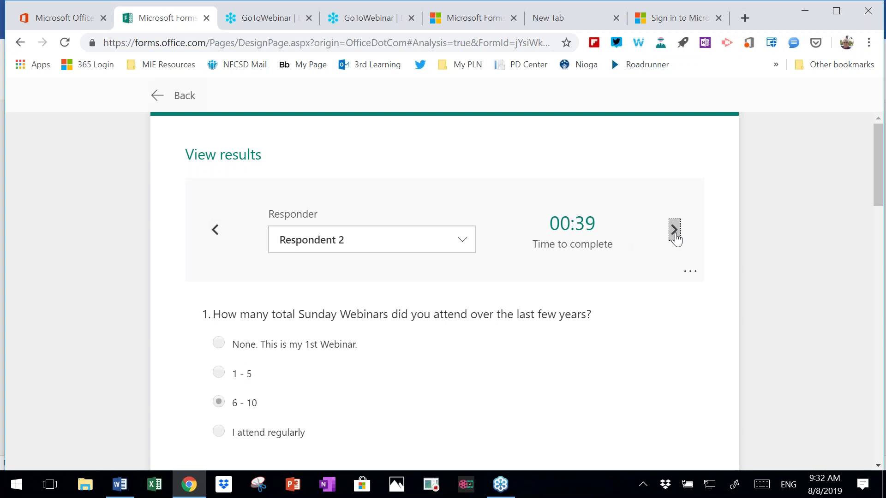
pyautogui.click(674, 230)
pyautogui.click(675, 239)
pyautogui.click(675, 240)
pyautogui.click(675, 240)
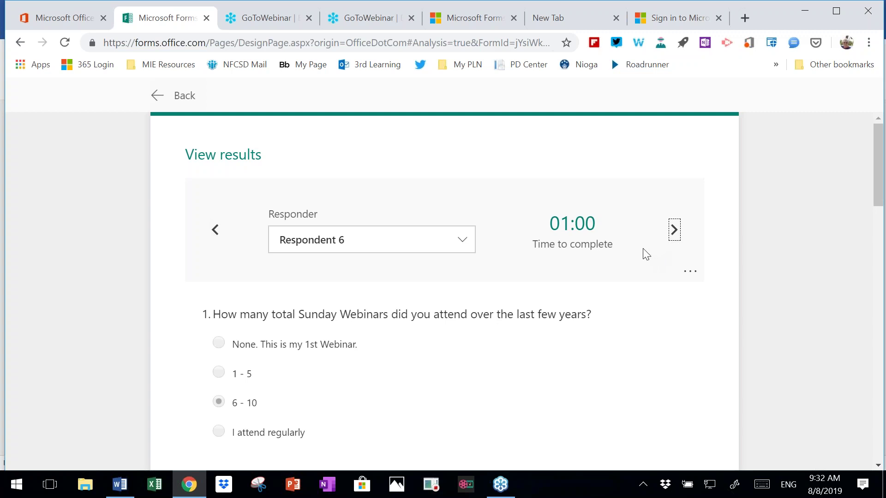
pyautogui.click(673, 229)
pyautogui.click(673, 229)
pyautogui.click(674, 231)
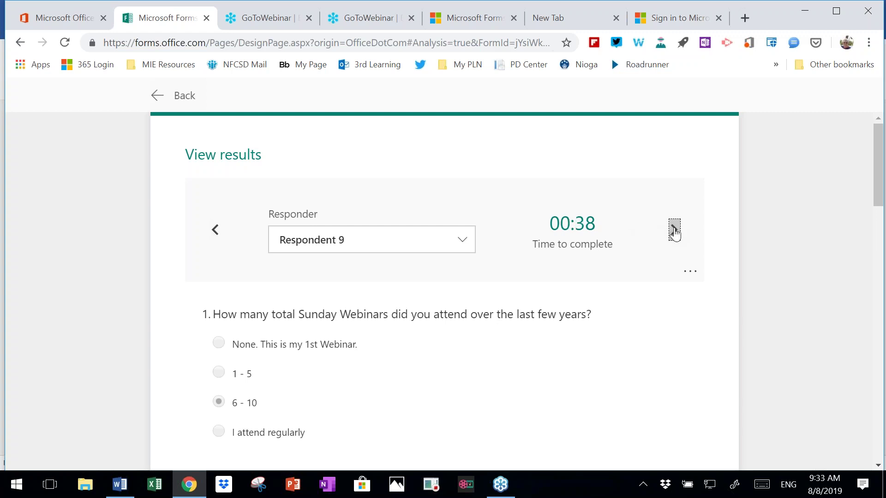
# - View the additional actions for Respondent 9's response without choosing one and return to the survey's response summary
pyautogui.click(691, 277)
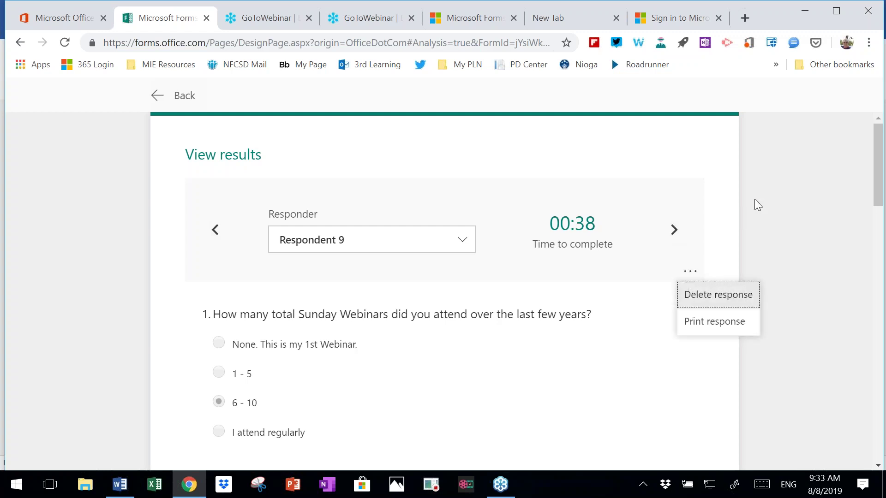
pyautogui.click(769, 186)
pyautogui.click(215, 231)
pyautogui.click(215, 231)
pyautogui.click(181, 96)
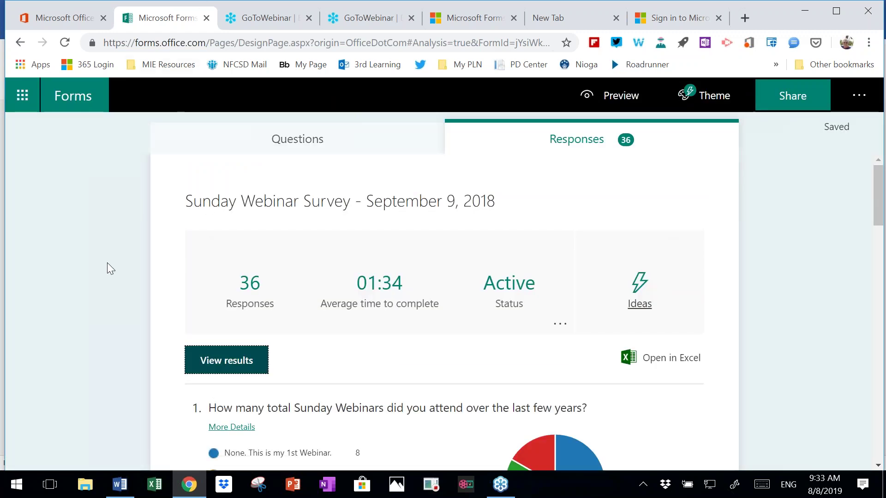
# - Examine the response summary and the share of each answer in question 1's pie chart
pyautogui.scroll(-2, 79, 283)
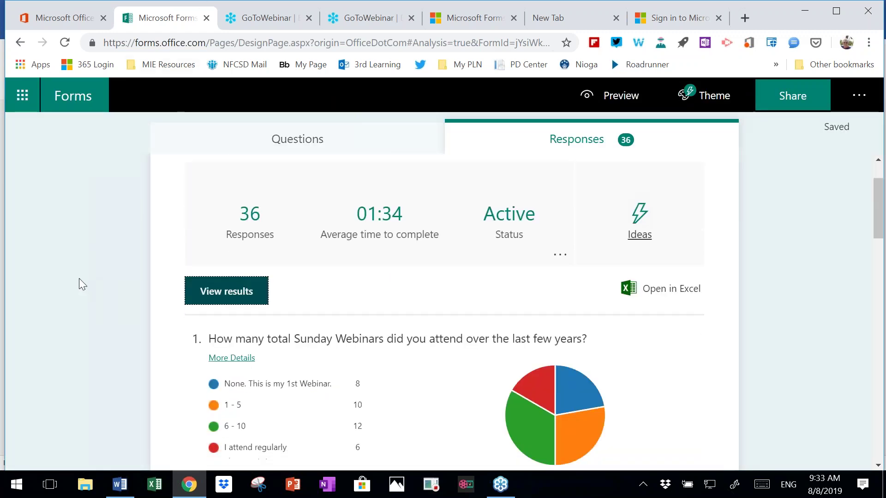
pyautogui.scroll(-1, 79, 278)
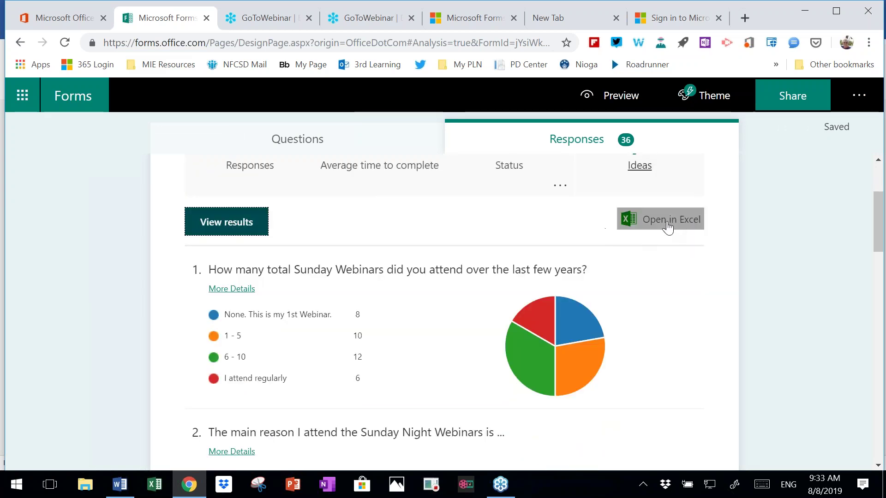
pyautogui.scroll(3, 791, 195)
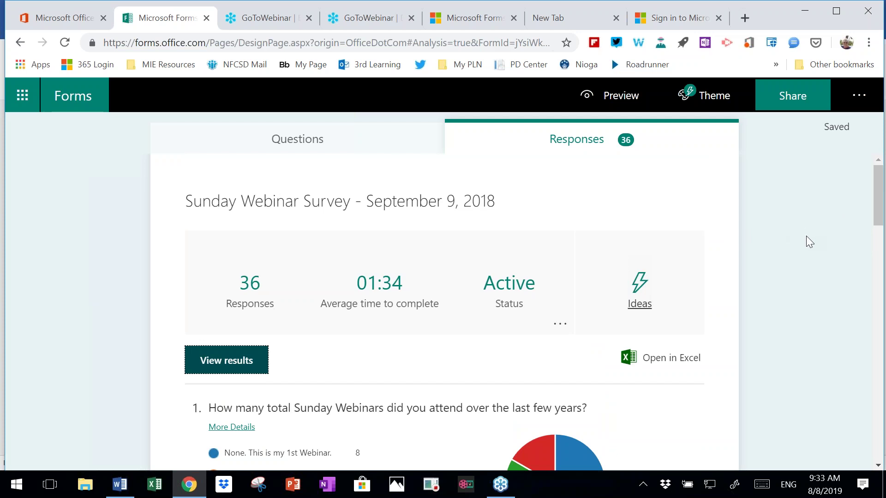
pyautogui.scroll(-2, 811, 246)
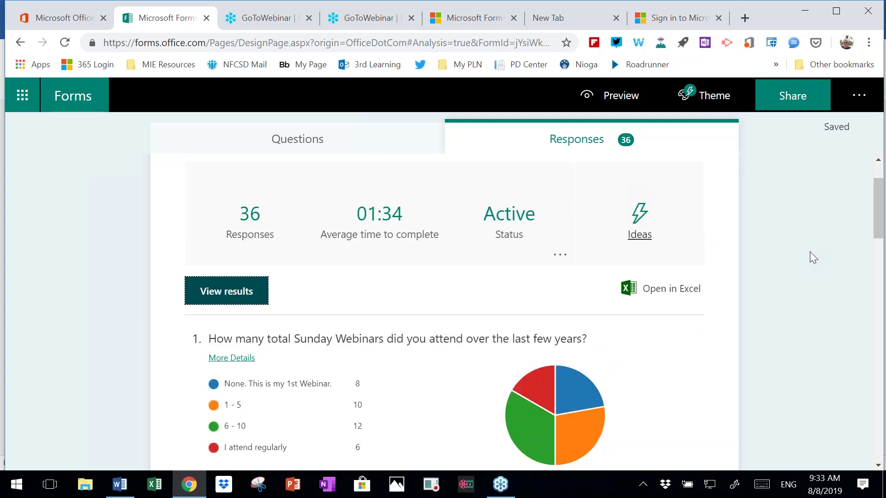
pyautogui.scroll(-3, 804, 254)
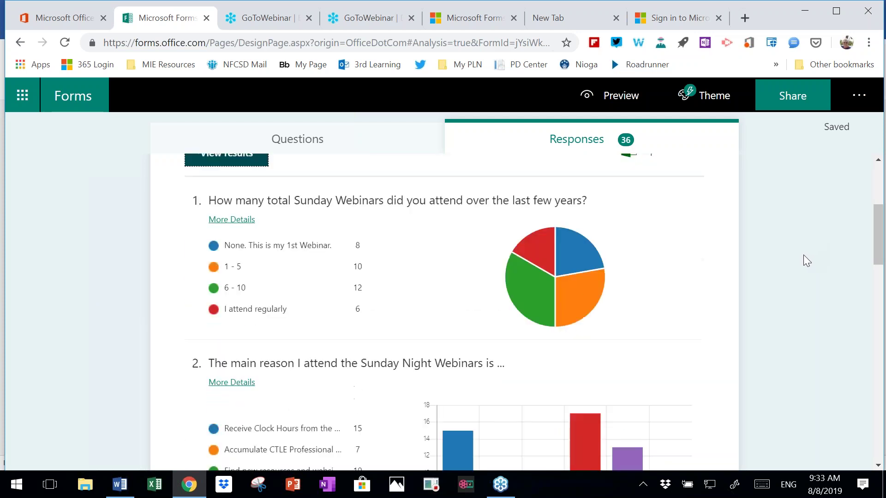
pyautogui.moveTo(564, 291)
pyautogui.moveTo(370, 256)
pyautogui.moveTo(531, 245)
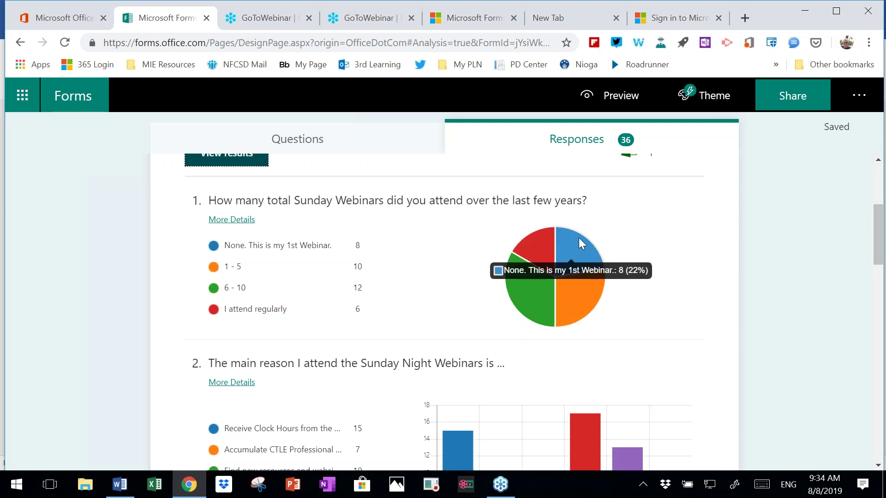
pyautogui.moveTo(586, 300)
pyautogui.moveTo(540, 305)
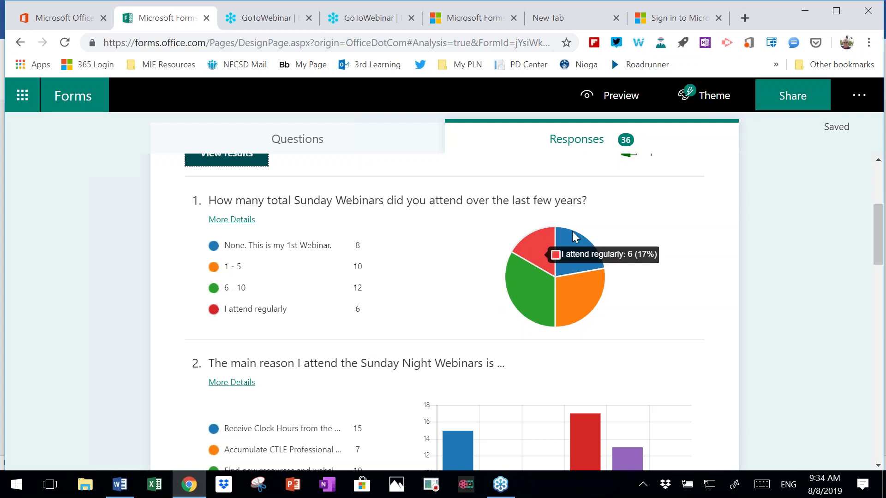
pyautogui.moveTo(575, 238)
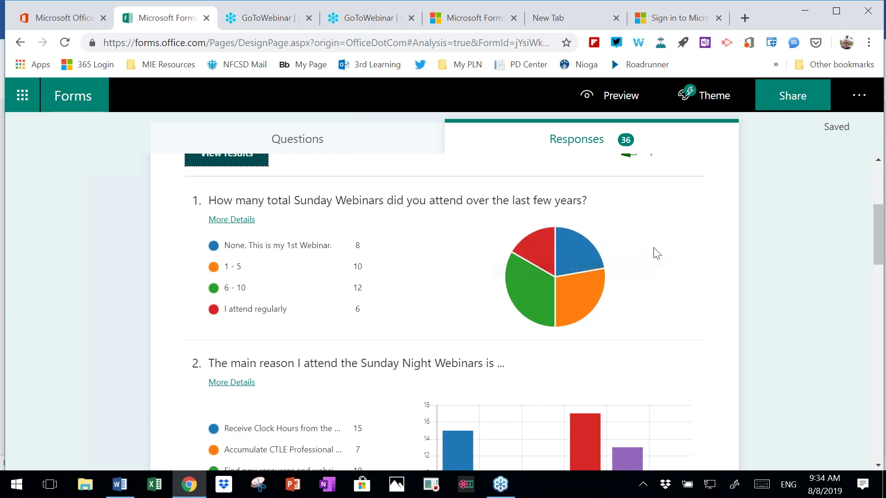
# - Examine the answer charts of questions 2 to 6 and the comments in question 7
pyautogui.scroll(-2, 666, 251)
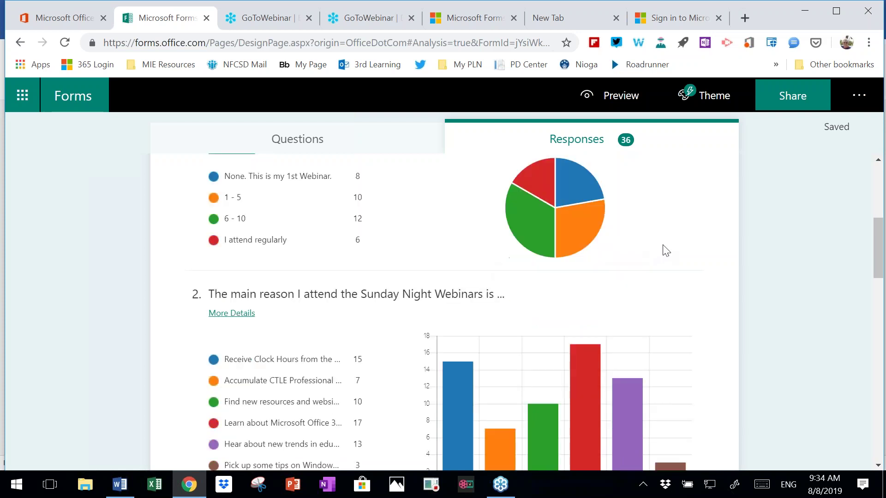
pyautogui.scroll(-2, 668, 247)
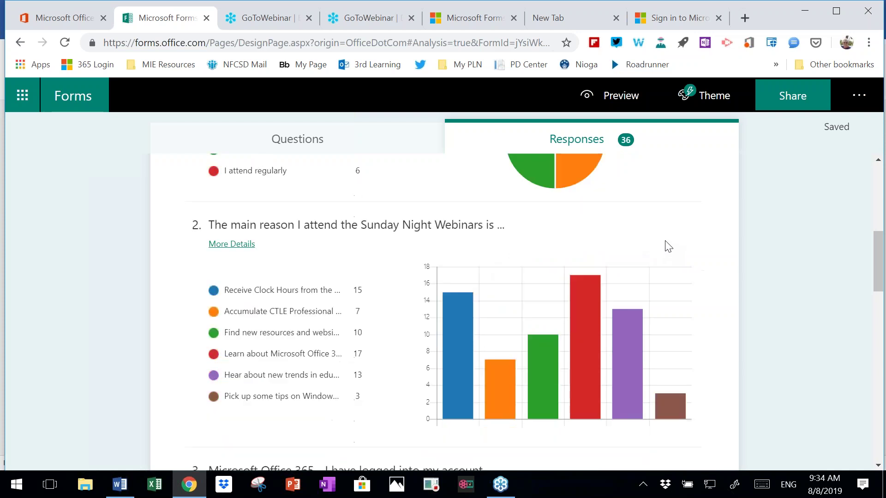
pyautogui.scroll(-4, 315, 269)
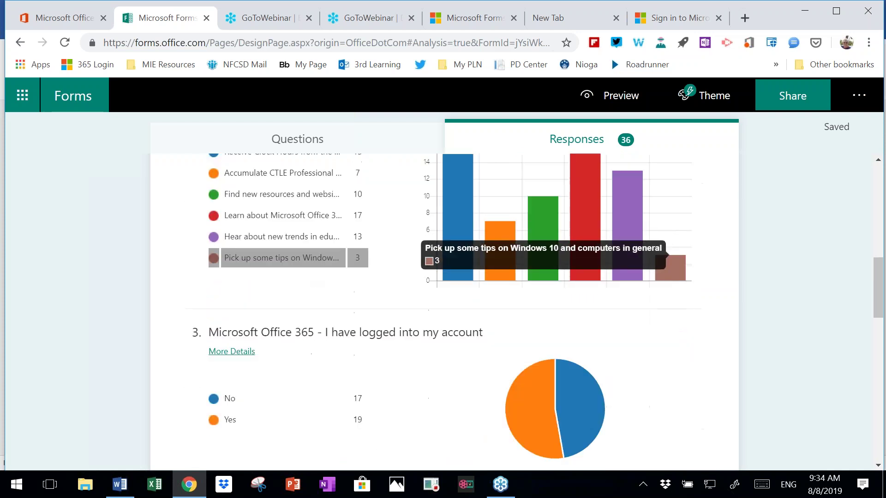
pyautogui.scroll(-10, 317, 263)
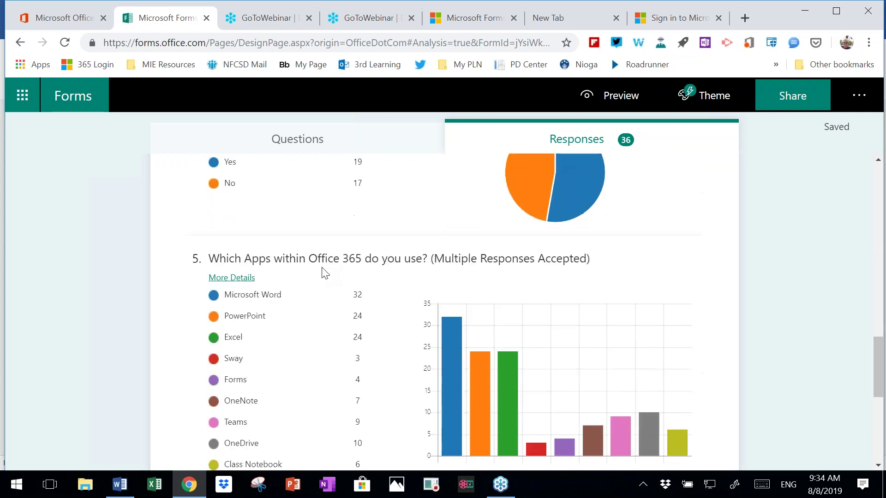
pyautogui.scroll(-2, 324, 273)
pyautogui.scroll(-6, 787, 256)
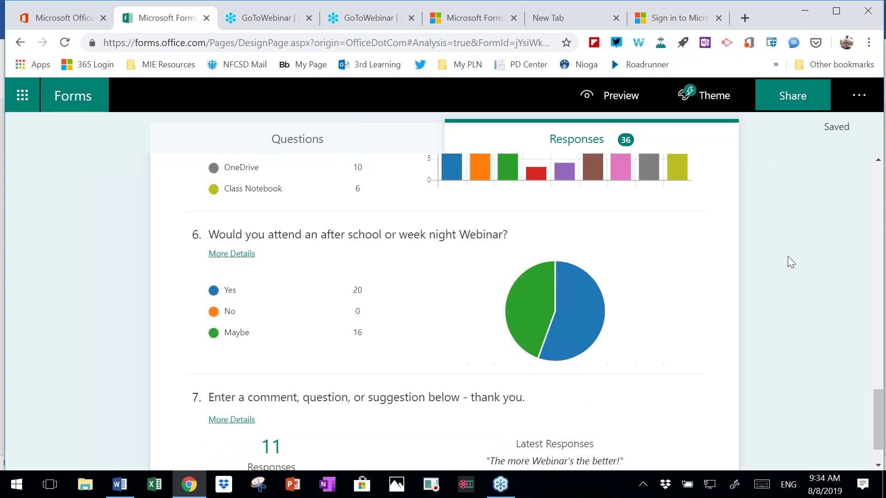
pyautogui.scroll(20, 800, 258)
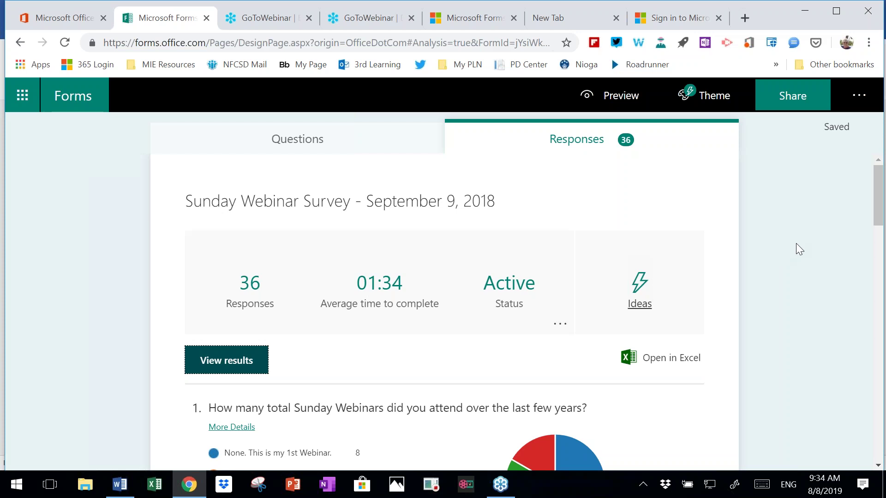
# - Open the Ideas insight for the survey responses, view how Questions 3 and 4 relate and close it
pyautogui.scroll(-3, 796, 243)
pyautogui.scroll(3, 801, 235)
pyautogui.click(636, 291)
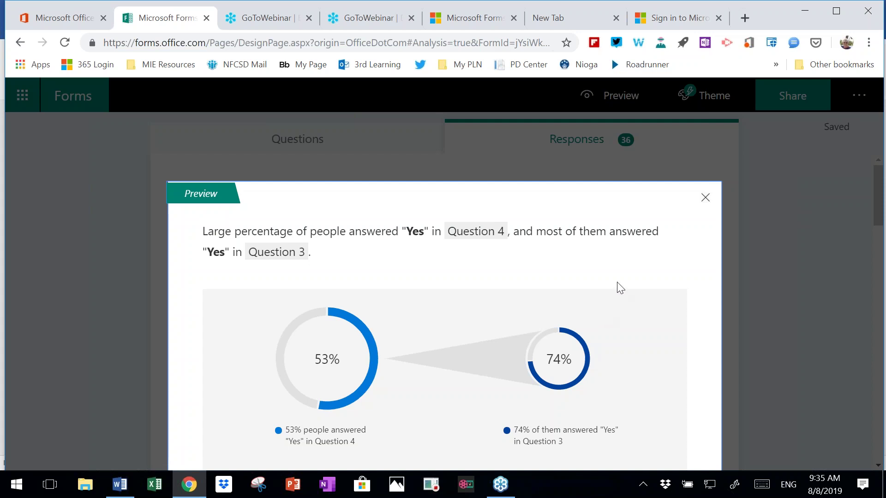
pyautogui.click(706, 198)
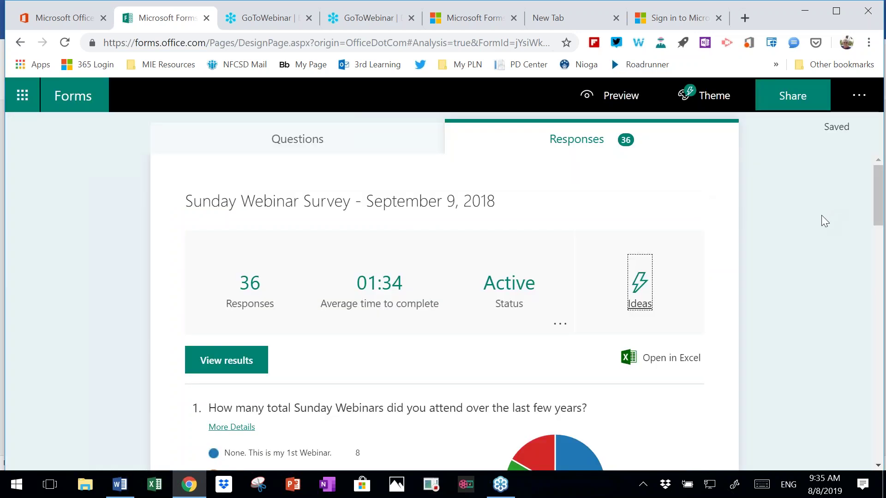
# - Review the whole response summary again down to the comment question and return to its overview figures
pyautogui.scroll(-3, 815, 226)
pyautogui.scroll(-15, 813, 227)
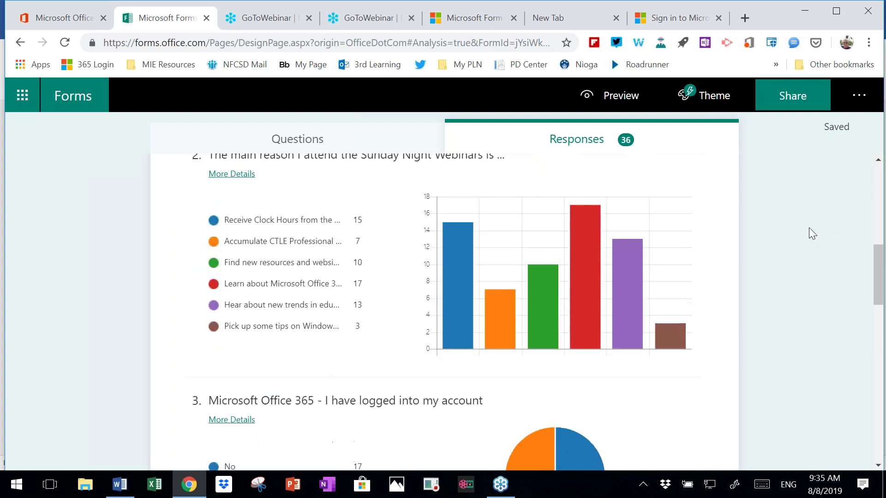
pyautogui.scroll(-8, 822, 233)
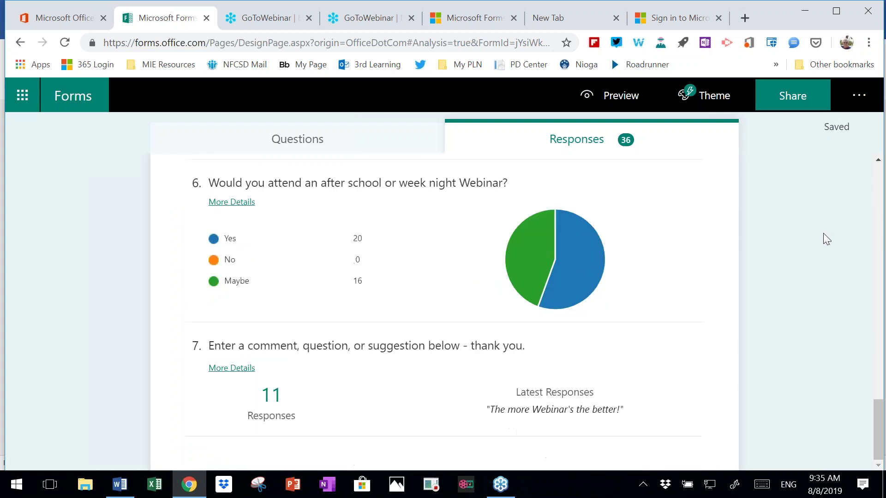
pyautogui.scroll(14, 825, 220)
pyautogui.scroll(10, 826, 216)
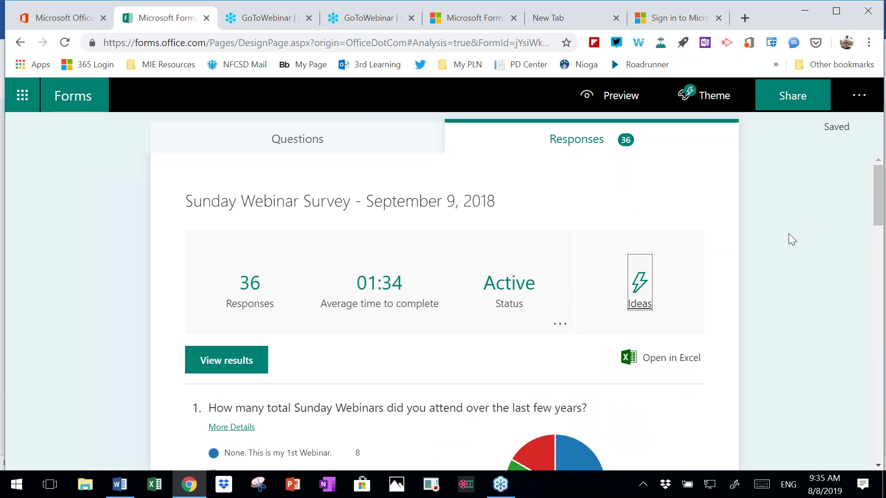
pyautogui.scroll(-1, 788, 234)
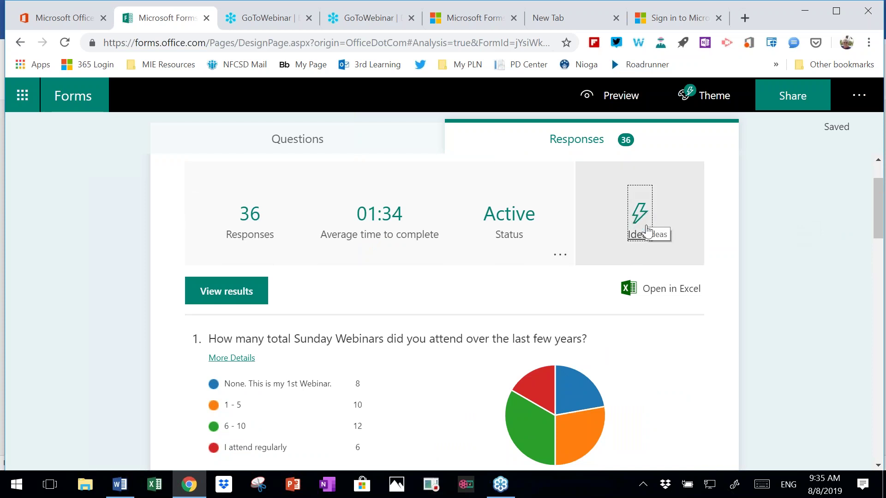
pyautogui.scroll(-2, 771, 269)
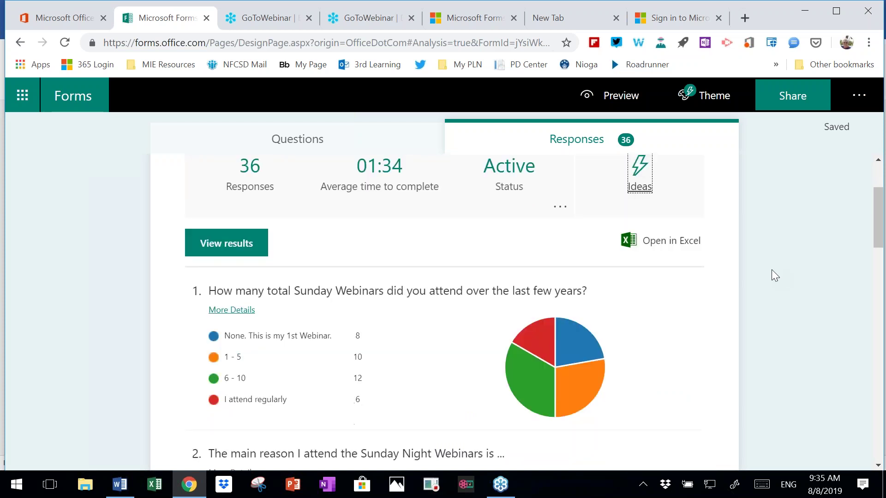
pyautogui.scroll(3, 635, 306)
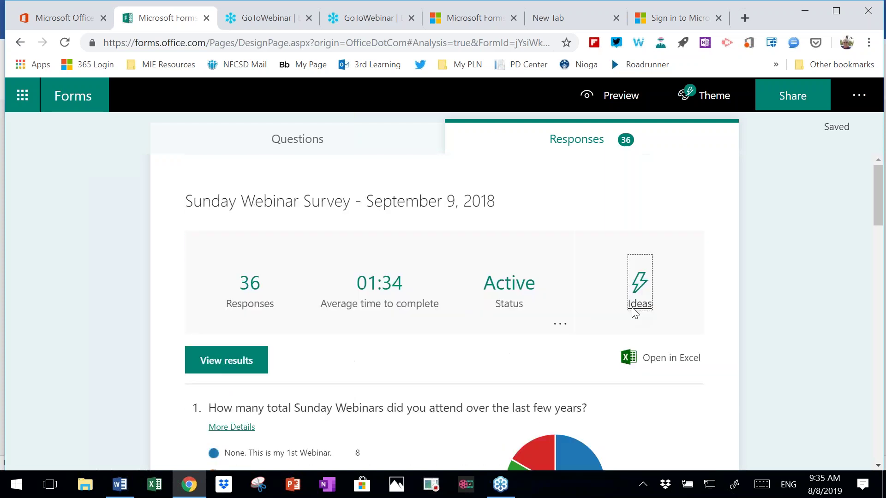
# - Export the survey responses to an Excel workbook, open it in Excel and enable editing to view the response rows
pyautogui.click(664, 358)
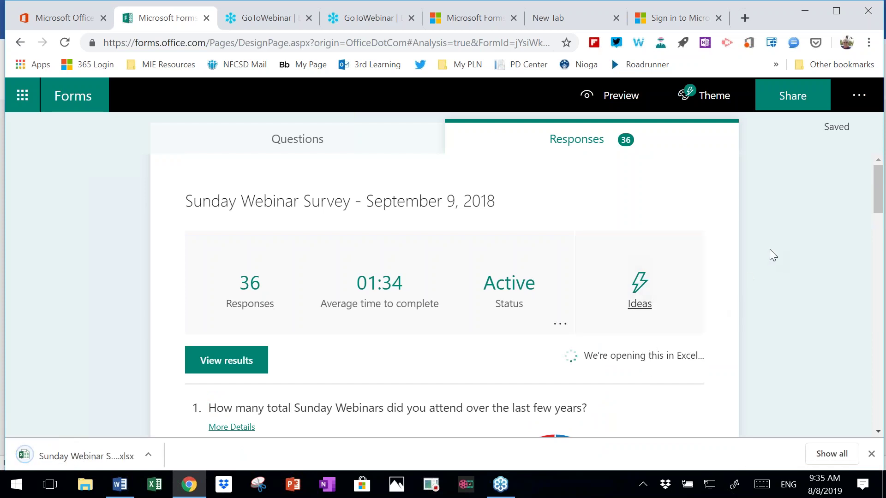
pyautogui.scroll(-3, 645, 289)
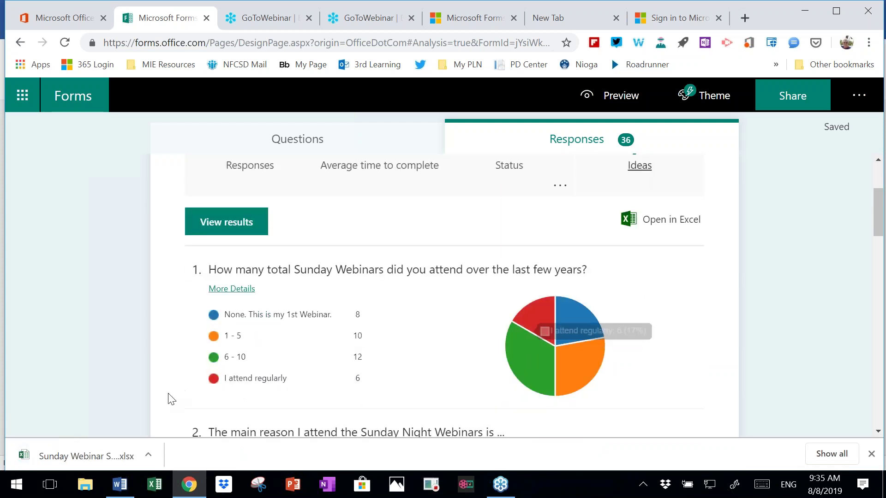
pyautogui.click(72, 458)
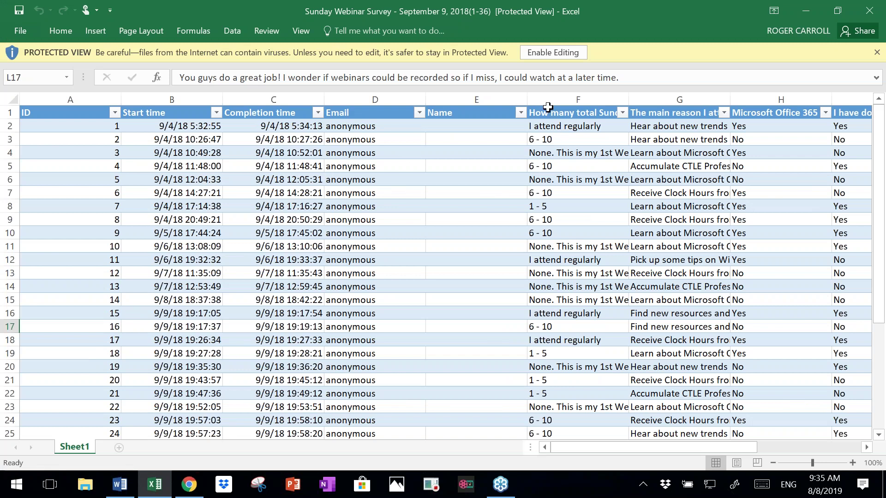
pyautogui.click(561, 50)
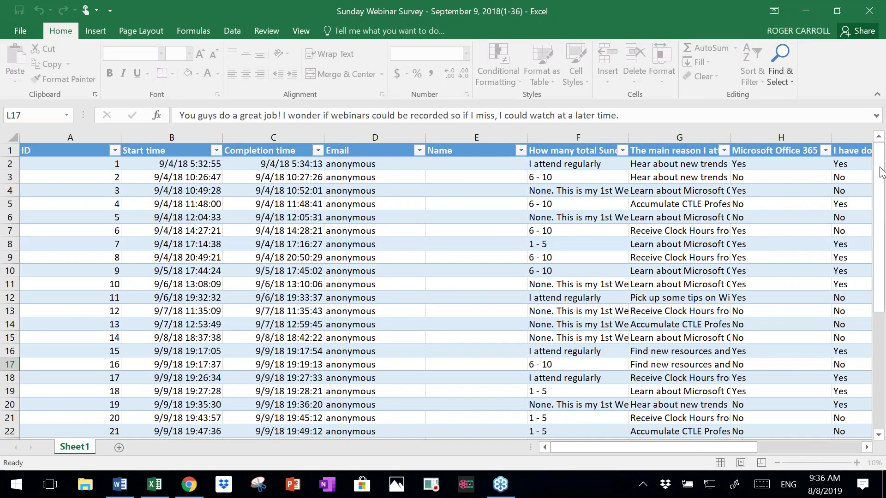
pyautogui.scroll(-4, 883, 178)
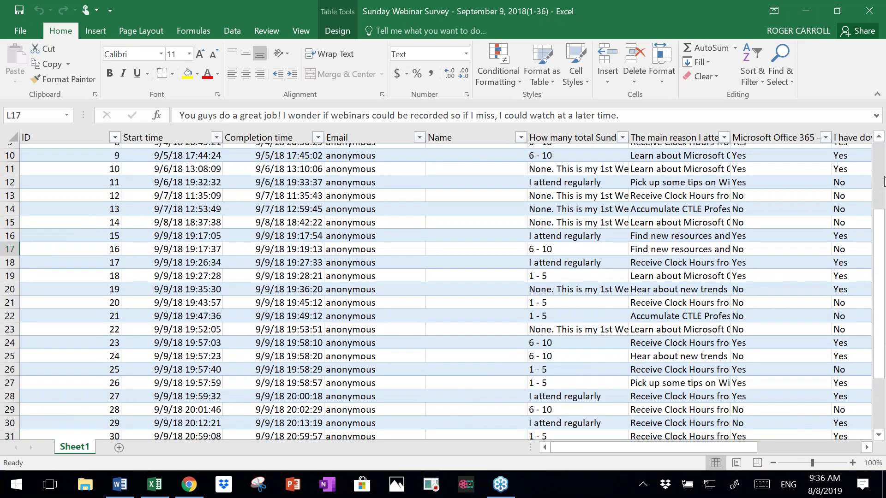
# - Look over the response rows and view the sort and filter choices for the webinar attendance and main reason columns without applying any
pyautogui.scroll(-3, 884, 177)
pyautogui.scroll(6, 884, 166)
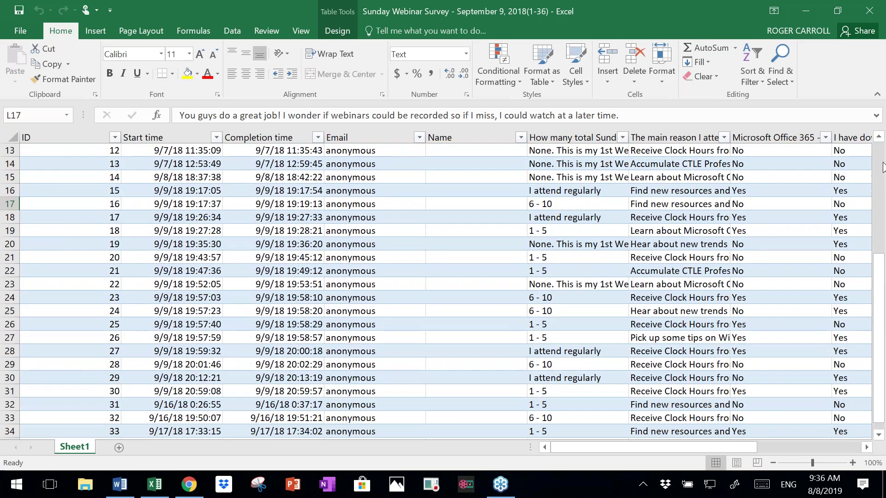
pyautogui.scroll(1, 884, 159)
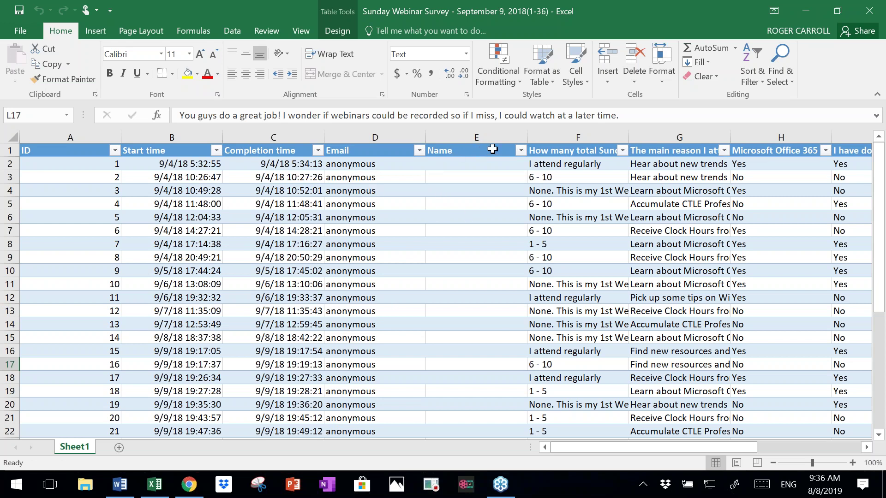
pyautogui.click(622, 151)
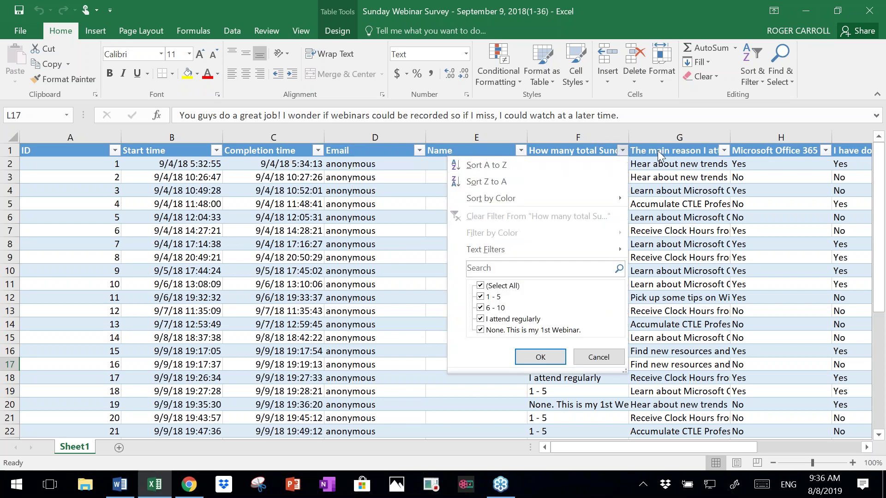
pyautogui.click(724, 150)
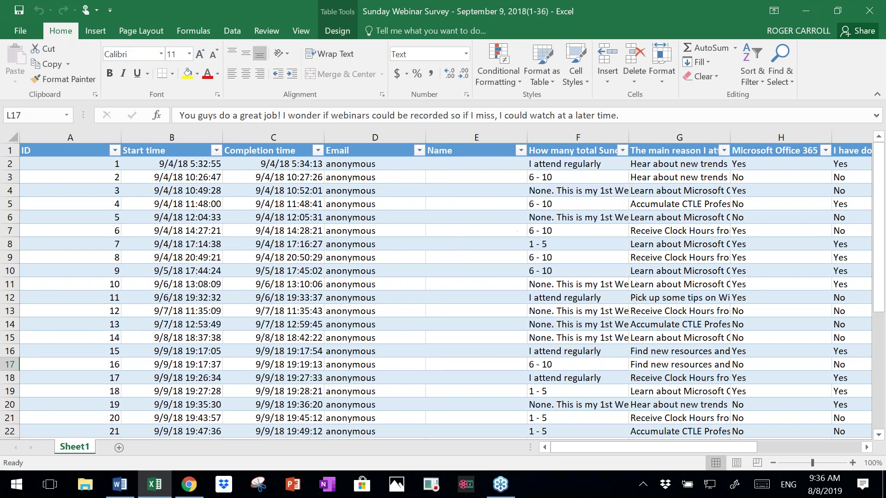
pyautogui.click(725, 151)
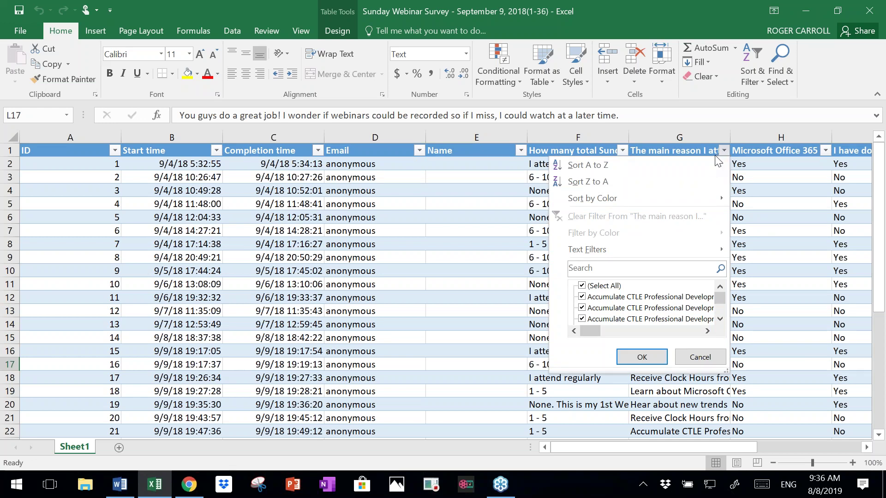
pyautogui.click(848, 70)
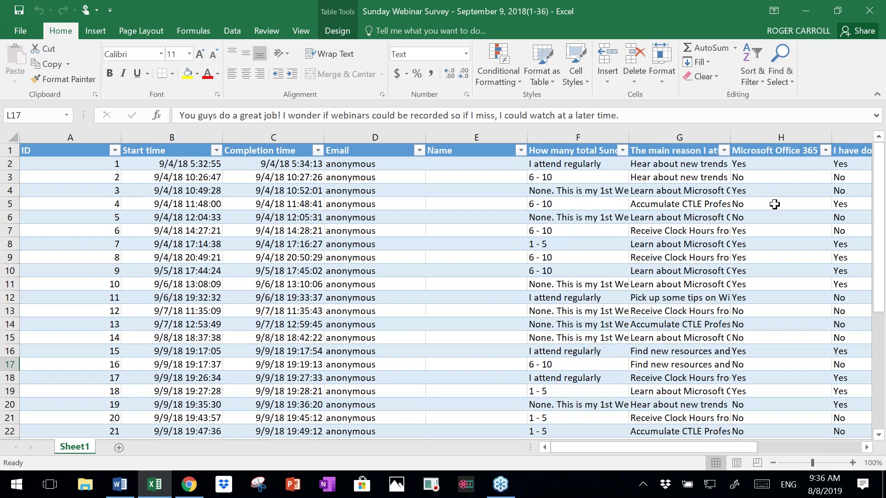
# - Look through the survey response rows once more and close the exported workbook
pyautogui.moveTo(716, 446); pyautogui.dragTo(630, 457)
pyautogui.scroll(-1, 464, 264)
pyautogui.scroll(-2, 464, 265)
pyautogui.scroll(3, 464, 265)
pyautogui.scroll(-1, 476, 221)
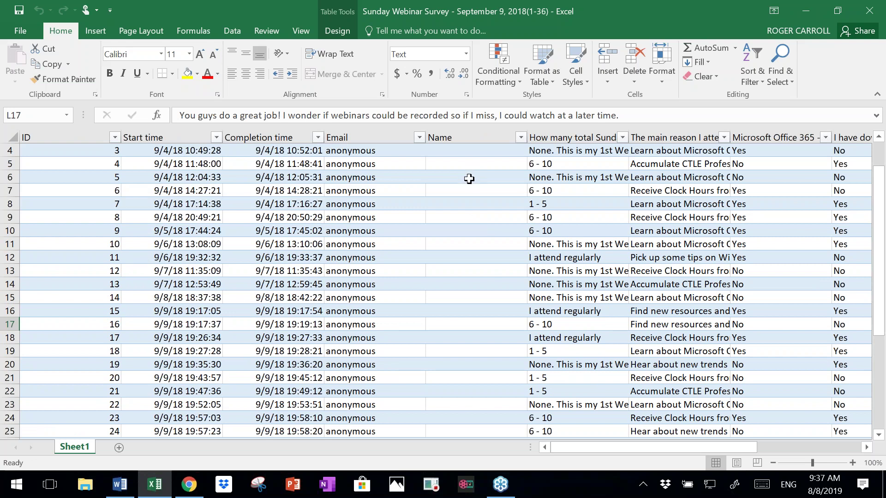
pyautogui.scroll(1, 468, 179)
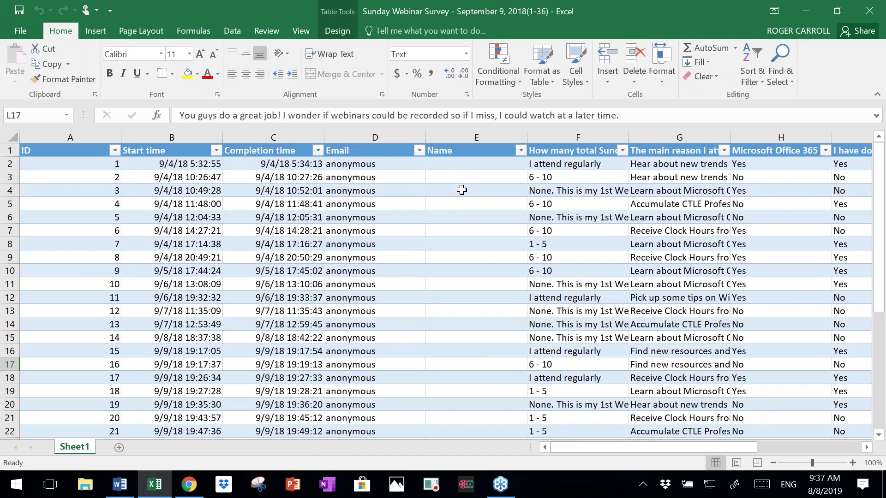
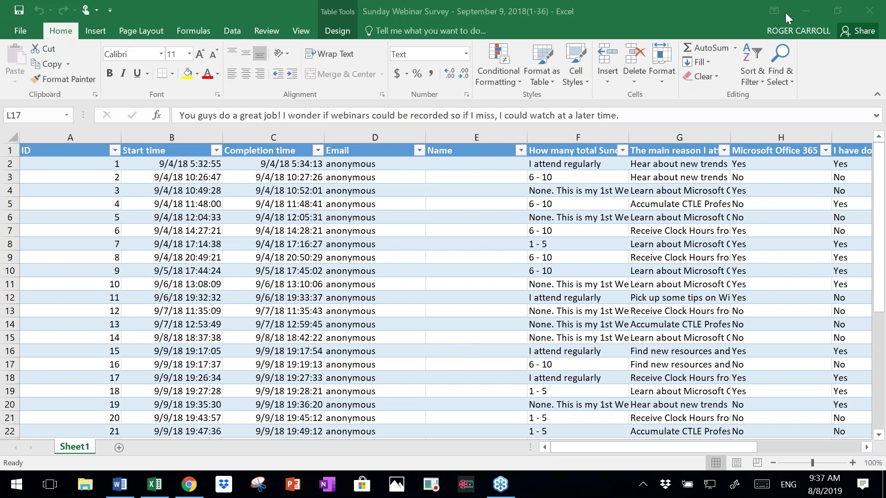
pyautogui.click(877, 12)
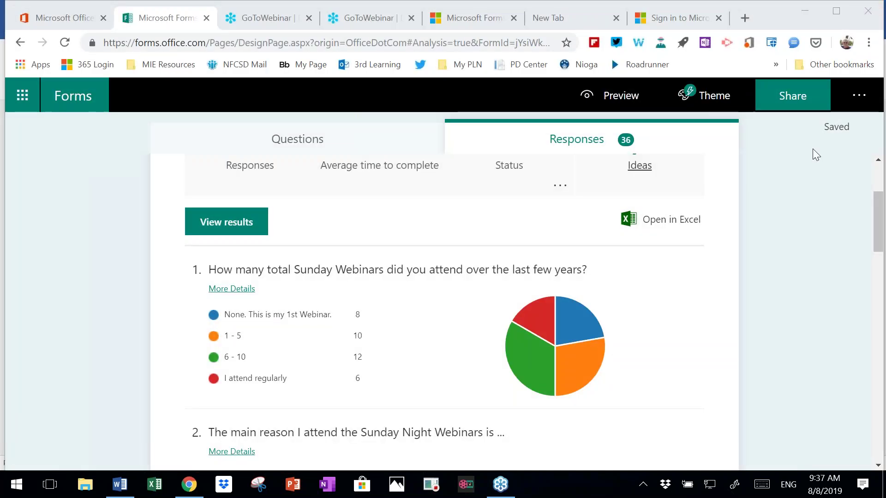
# - Glance over the survey's response charts in Forms and return to the My forms collection
pyautogui.scroll(-10, 790, 233)
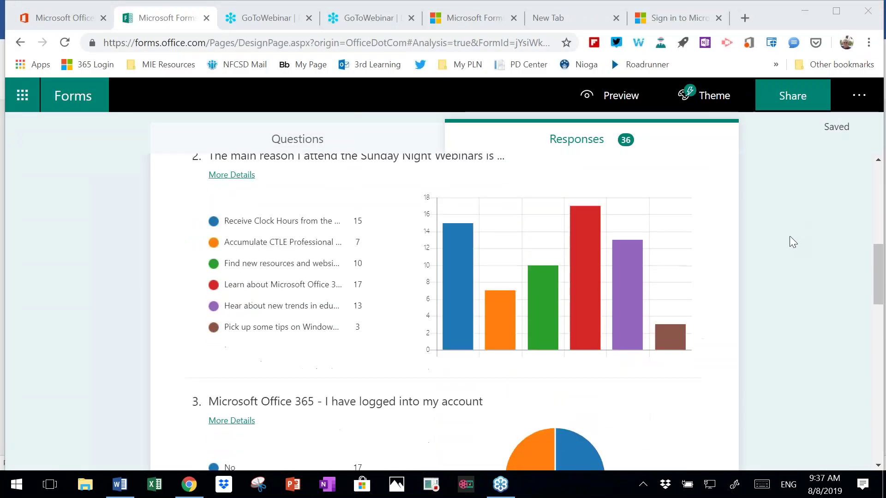
pyautogui.scroll(8, 786, 229)
pyautogui.scroll(7, 789, 196)
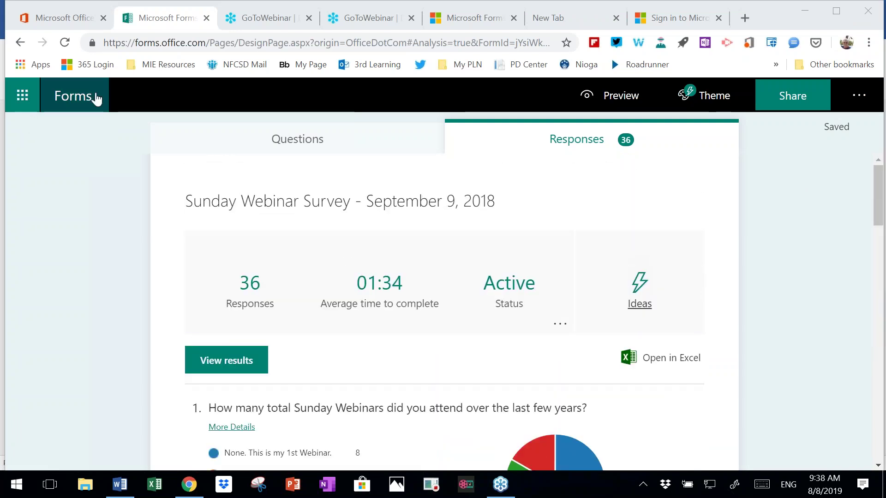
pyautogui.click(83, 99)
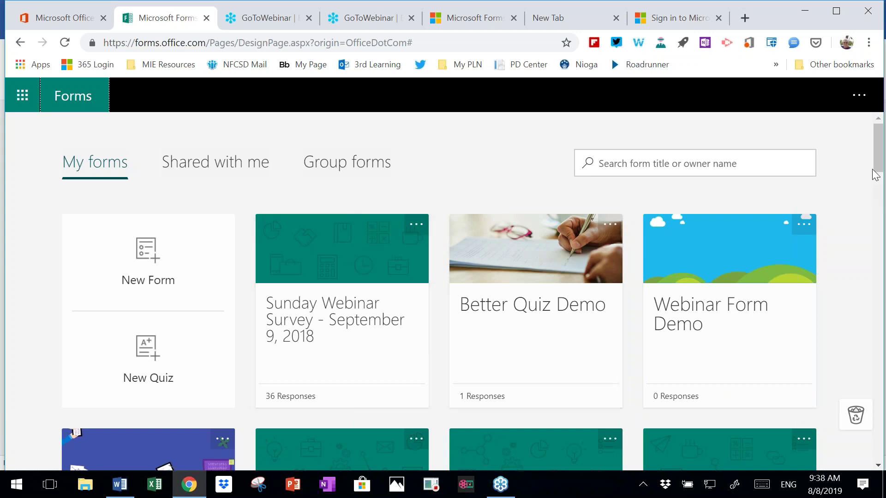
# - Find the Branching form in the My forms collection, open it and view its questions
pyautogui.moveTo(881, 145)
pyautogui.mouseDown()
pyautogui.moveTo(880, 175)
pyautogui.moveTo(879, 155)
pyautogui.mouseUp()
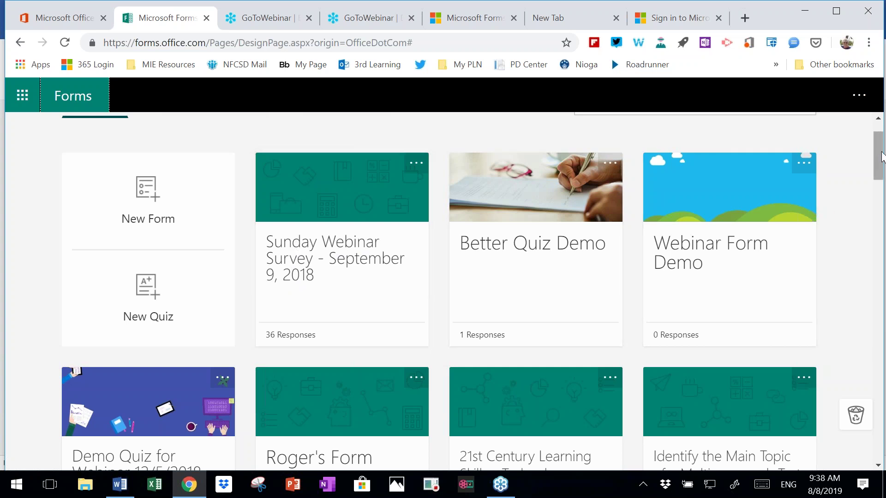
pyautogui.moveTo(877, 159); pyautogui.dragTo(876, 193)
pyautogui.scroll(-10, 850, 252)
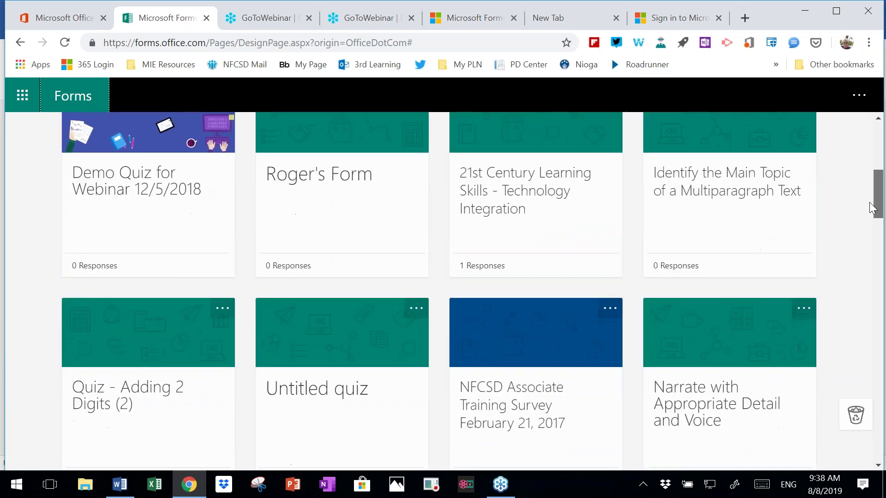
pyautogui.scroll(6, 848, 258)
pyautogui.scroll(5, 851, 197)
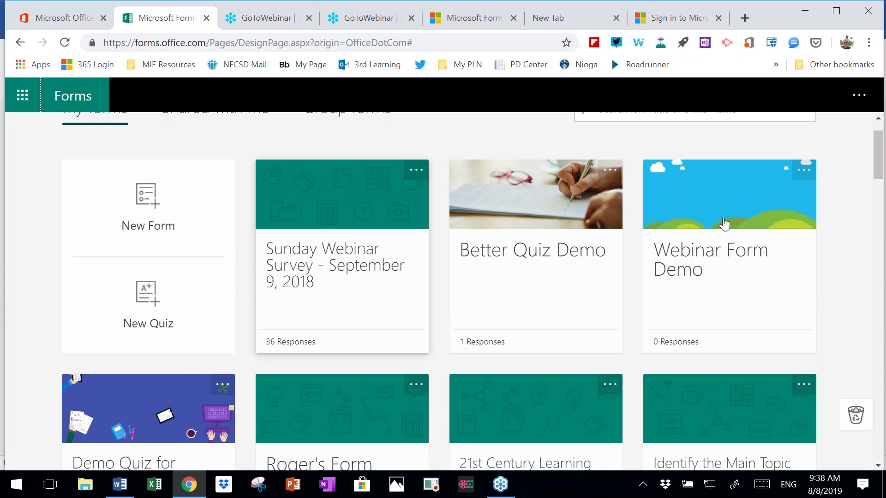
pyautogui.moveTo(882, 161); pyautogui.dragTo(883, 252)
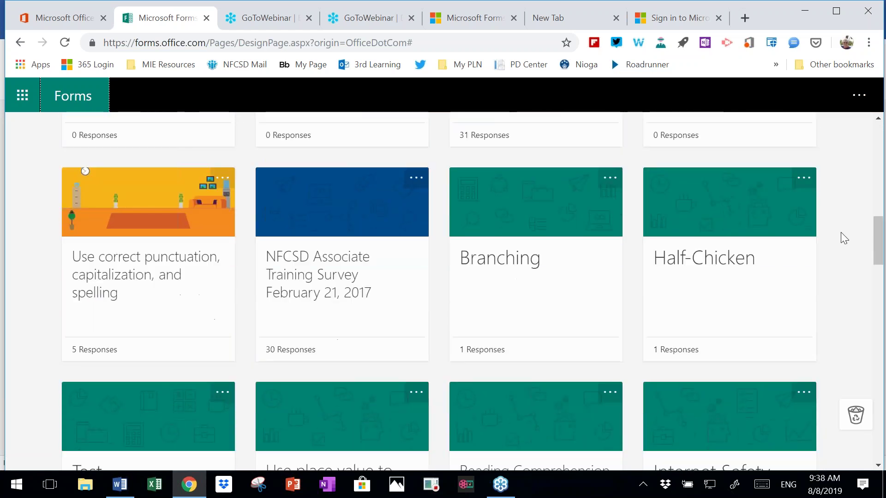
pyautogui.click(518, 221)
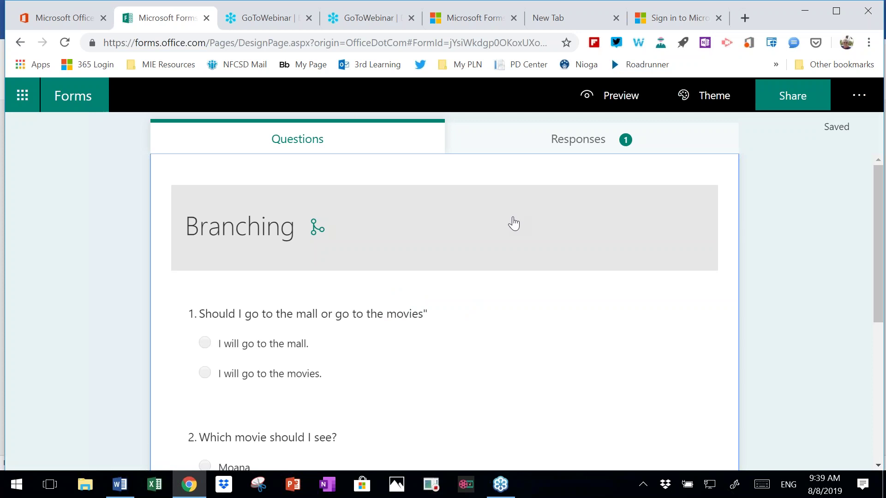
pyautogui.scroll(-5, 509, 237)
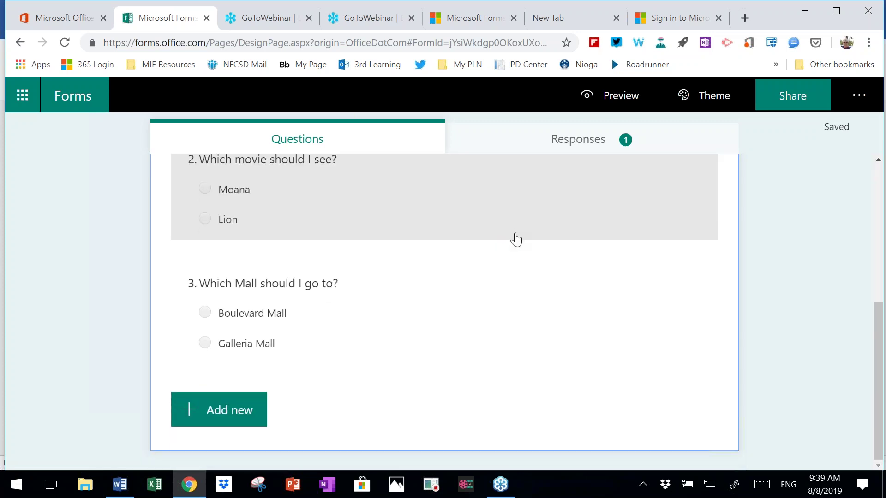
pyautogui.scroll(5, 521, 323)
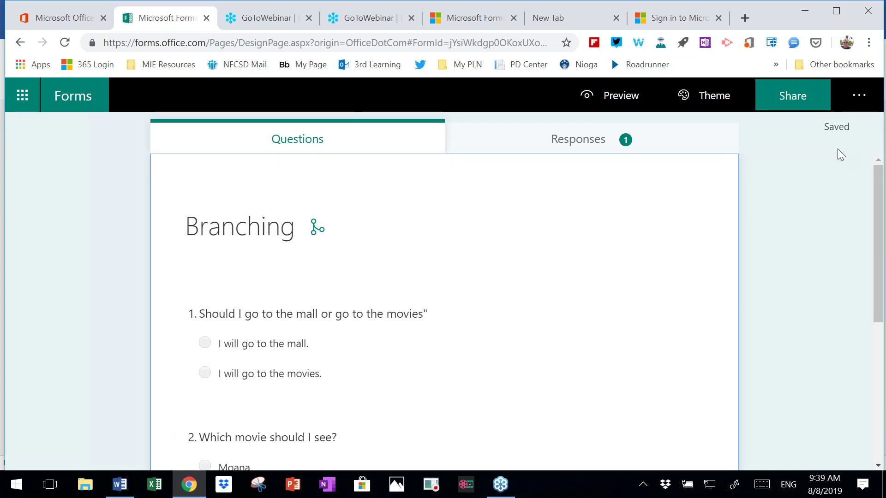
# - Open the Branching form's branching options, examine where each answer to question 1 leads and return to the form
pyautogui.click(859, 96)
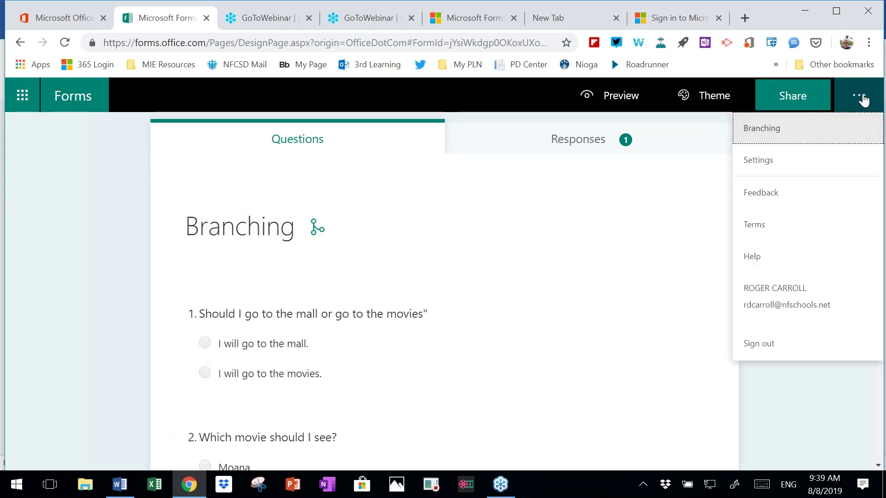
pyautogui.click(779, 133)
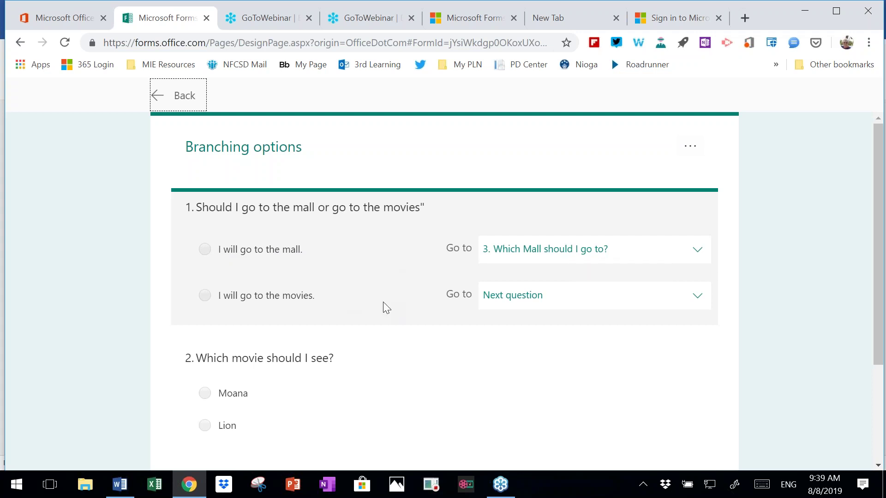
pyautogui.scroll(-1, 386, 304)
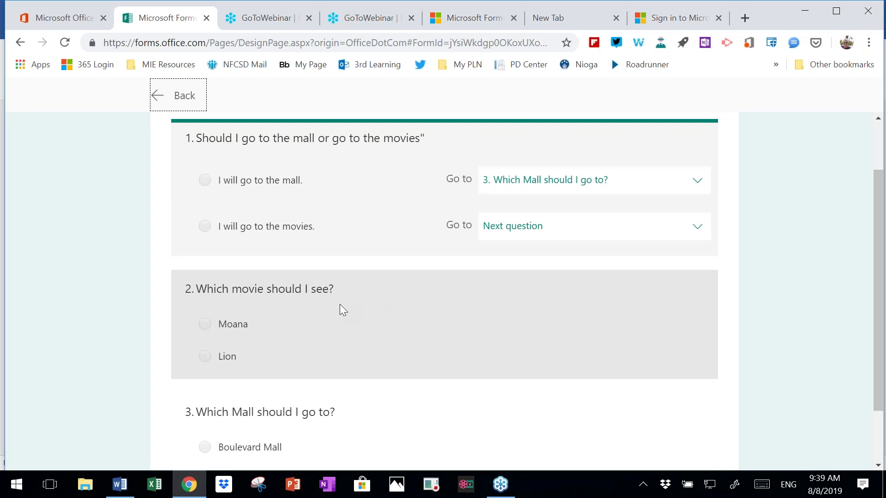
pyautogui.scroll(-1, 341, 310)
pyautogui.scroll(1, 390, 313)
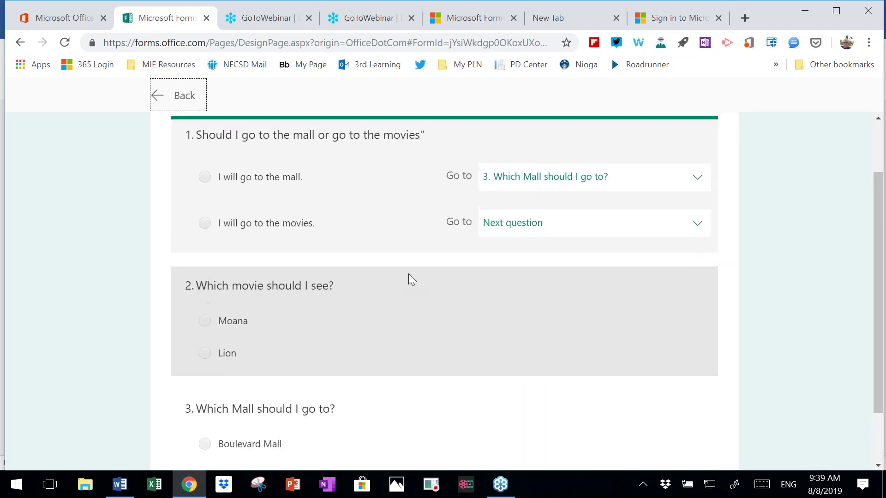
pyautogui.scroll(1, 427, 254)
pyautogui.scroll(-2, 461, 208)
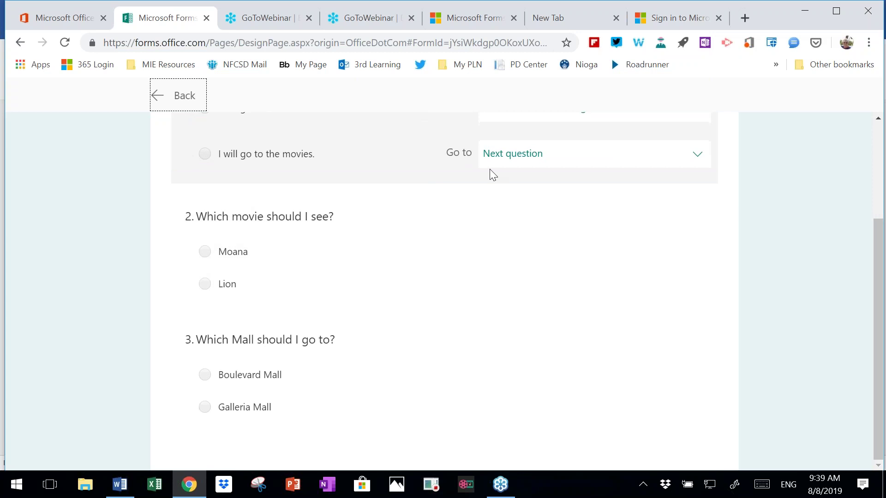
pyautogui.scroll(2, 332, 288)
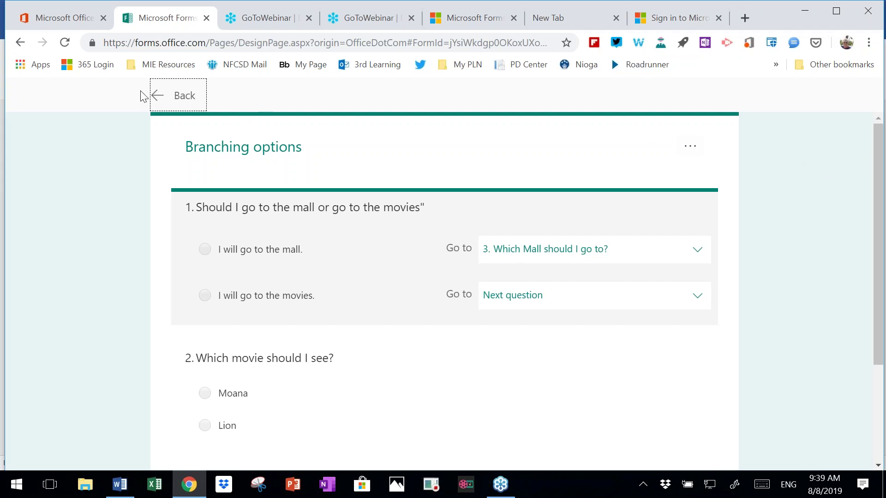
pyautogui.click(183, 98)
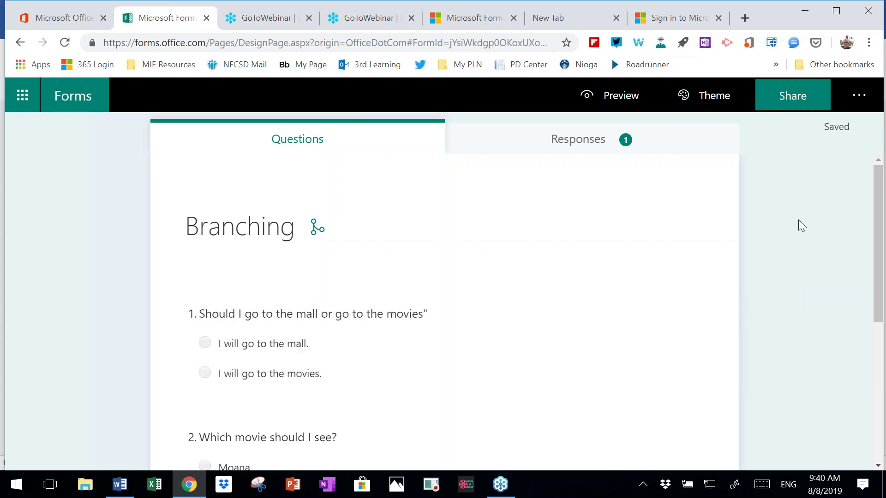
# - Review the mall-or-movies, movie and mall questions of the Branching form from start to end
pyautogui.scroll(-1, 806, 242)
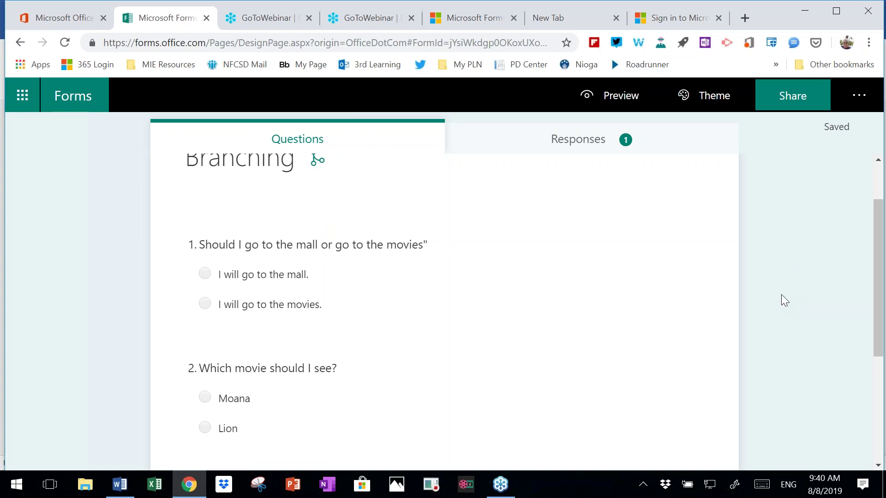
pyautogui.scroll(-1, 785, 301)
pyautogui.scroll(-2, 794, 283)
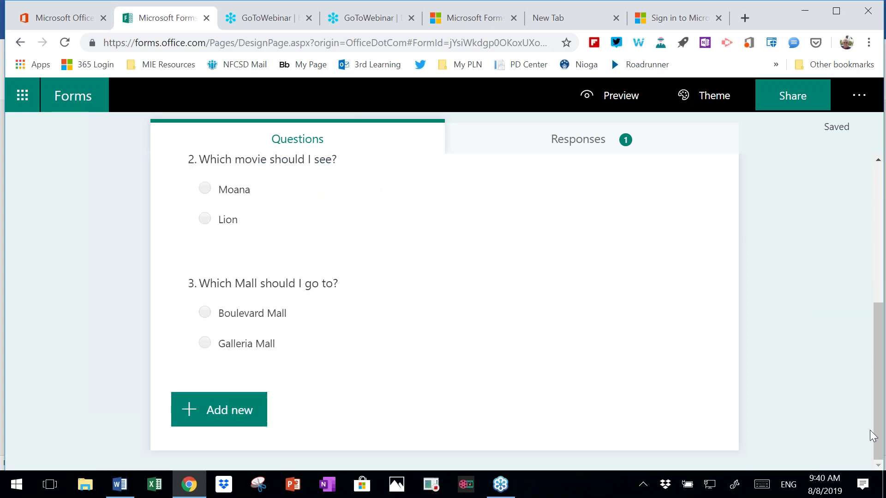
pyautogui.moveTo(878, 441); pyautogui.dragTo(885, 352)
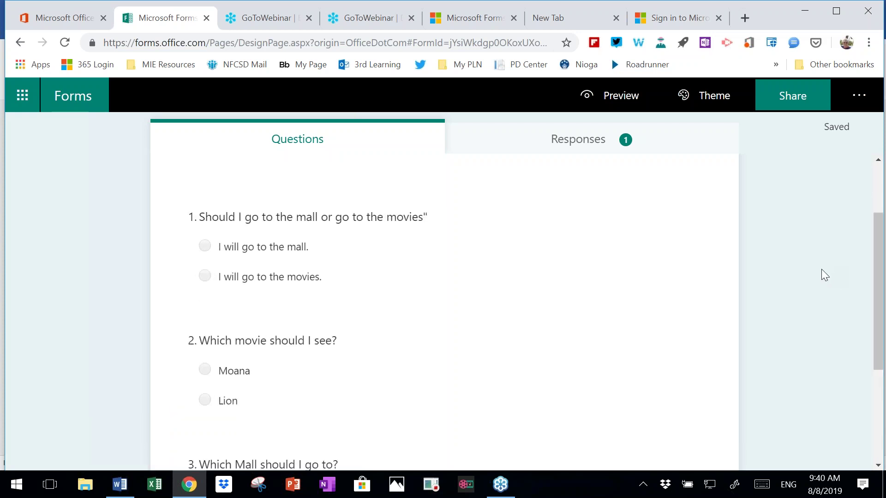
pyautogui.scroll(-4, 813, 271)
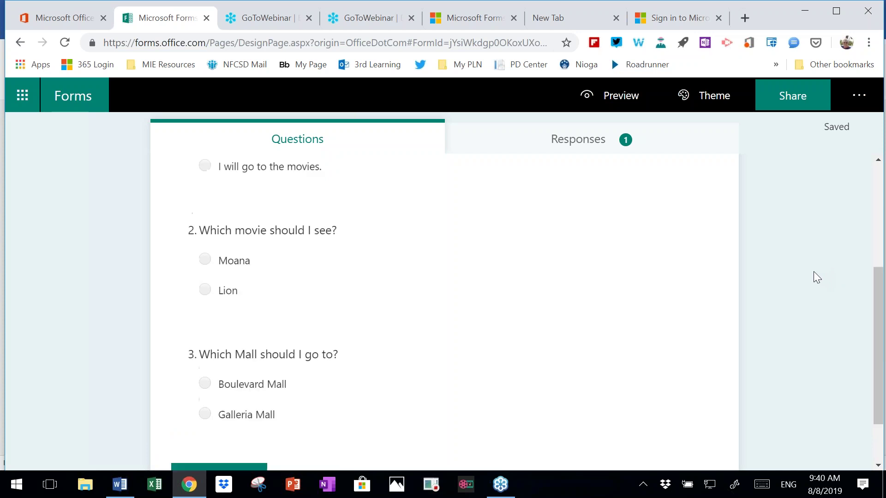
pyautogui.scroll(6, 815, 271)
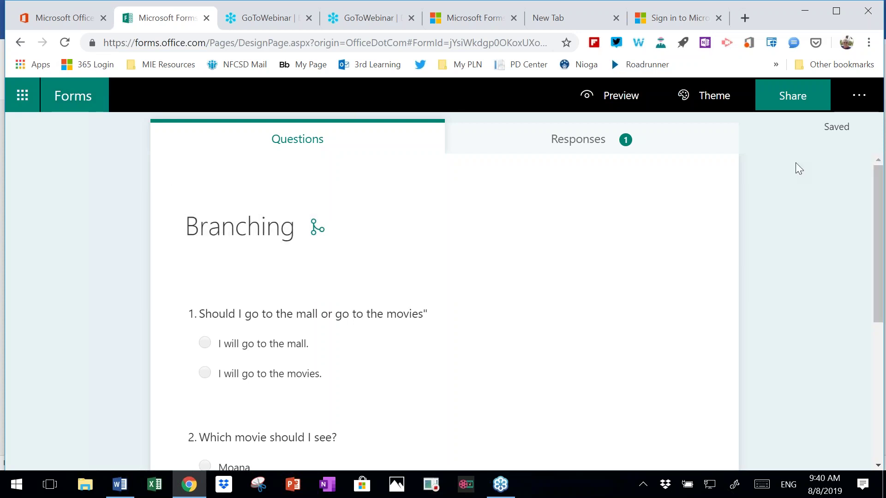
# - View the branching options for question 1 again and go back to the form's questions
pyautogui.click(859, 96)
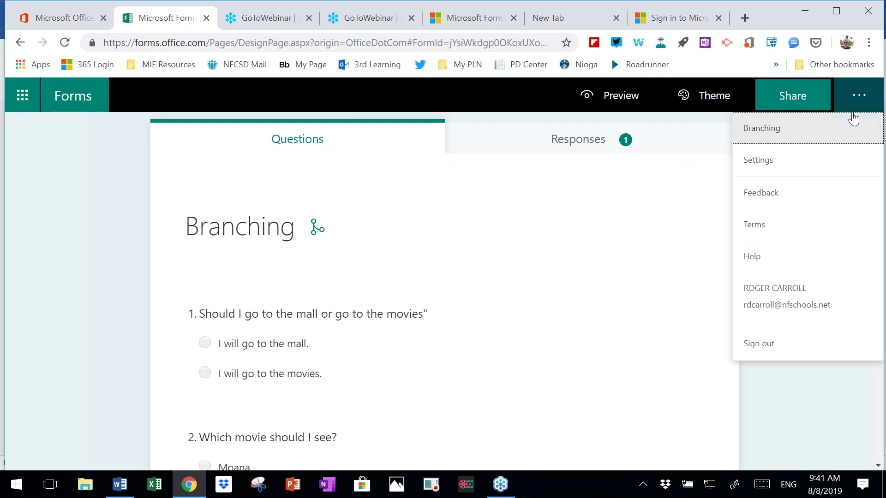
pyautogui.click(854, 134)
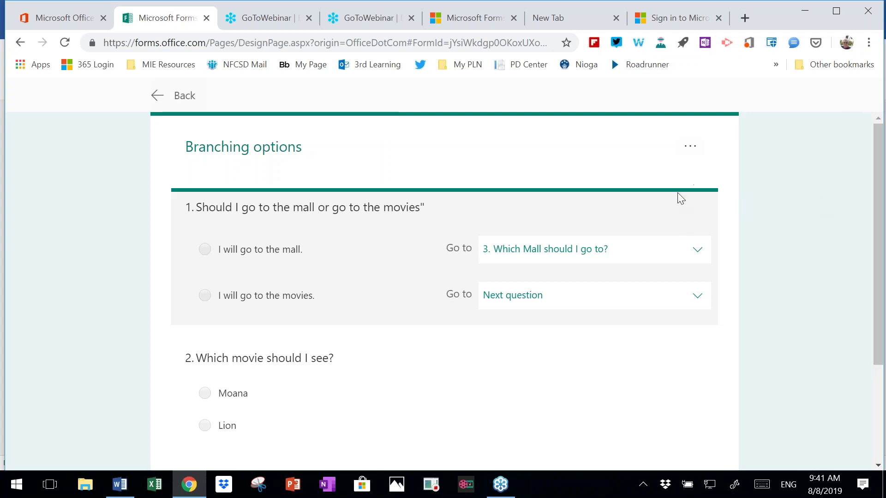
pyautogui.click(181, 98)
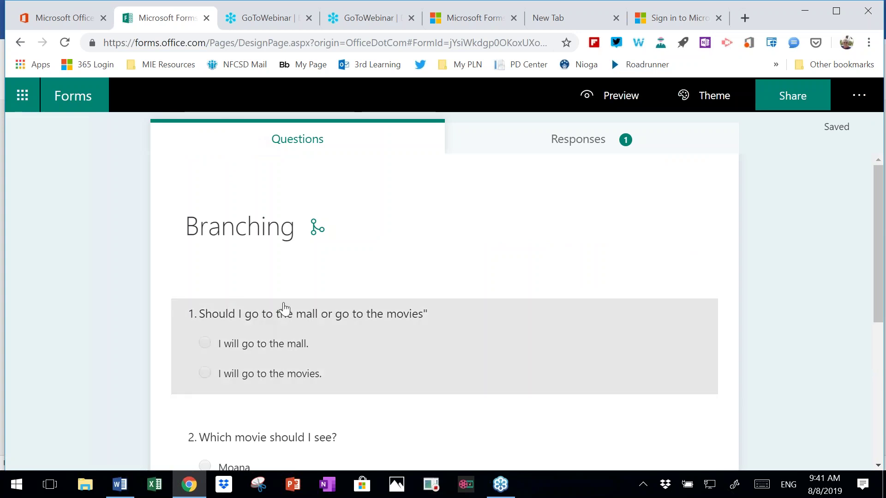
# - Apply the park theme with trees and a street lamp to the Branching form
pyautogui.click(714, 96)
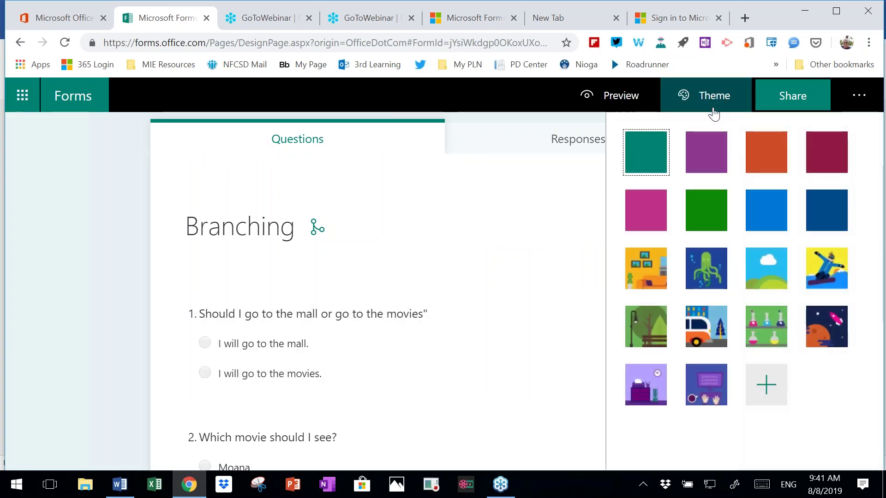
pyautogui.click(645, 319)
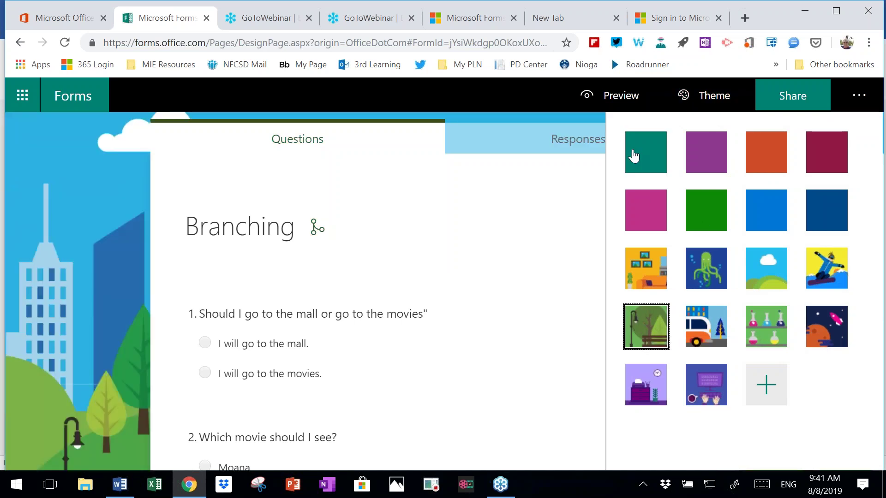
pyautogui.click(450, 96)
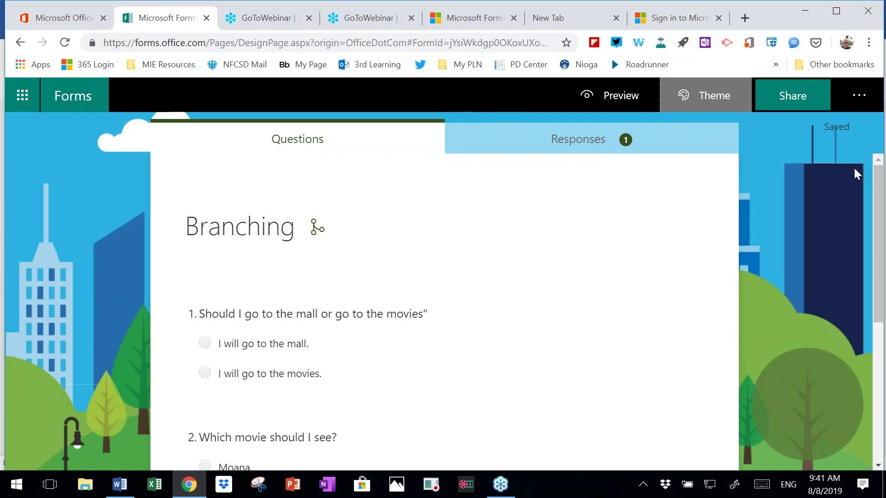
# - Open question 1 for editing and examine its image and YouTube video insertion options without adding any media
pyautogui.scroll(-3, 819, 211)
pyautogui.scroll(3, 815, 194)
pyautogui.click(500, 330)
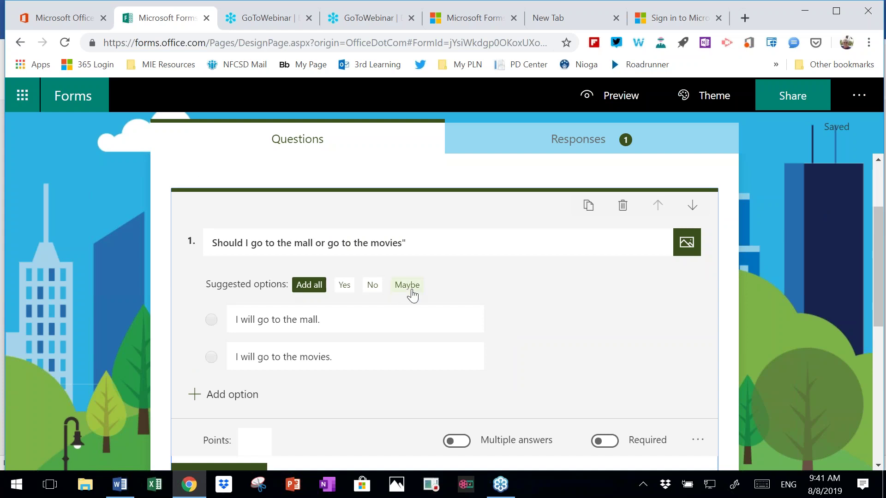
pyautogui.click(687, 244)
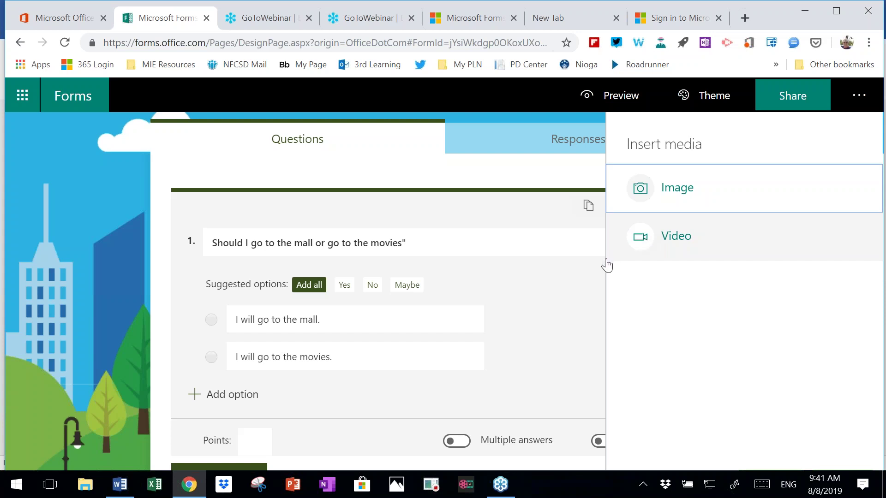
pyautogui.click(639, 240)
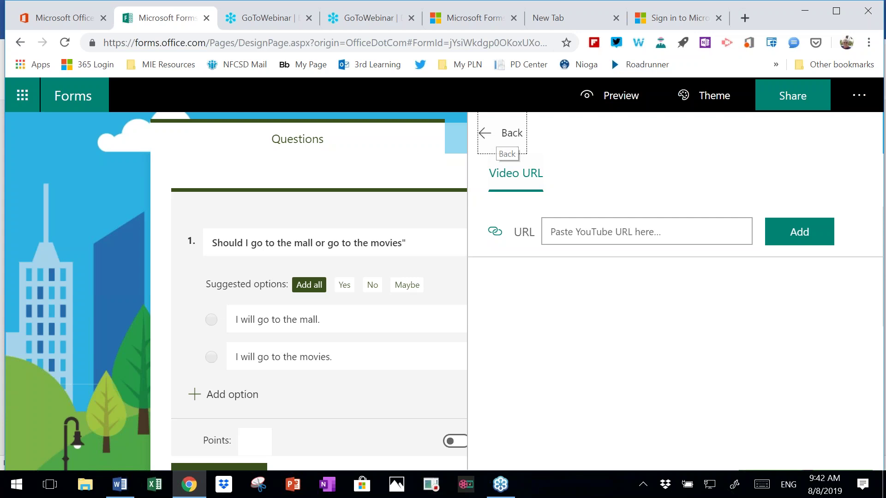
pyautogui.click(497, 136)
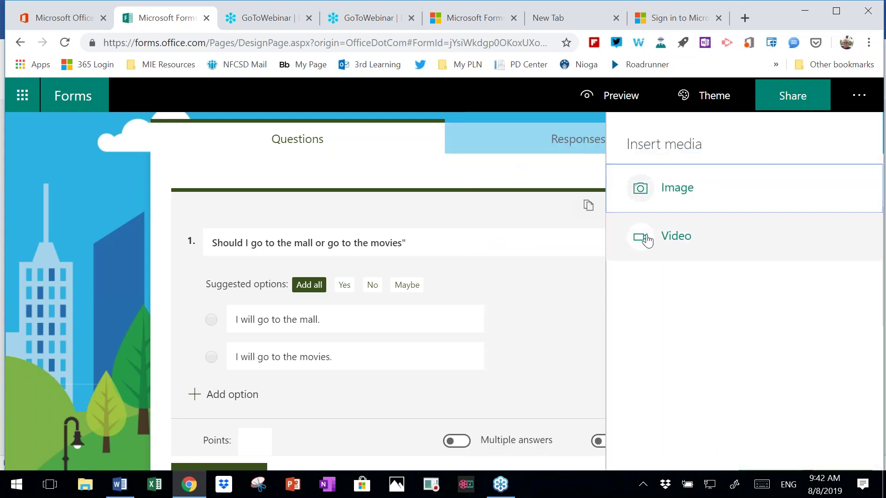
pyautogui.click(691, 246)
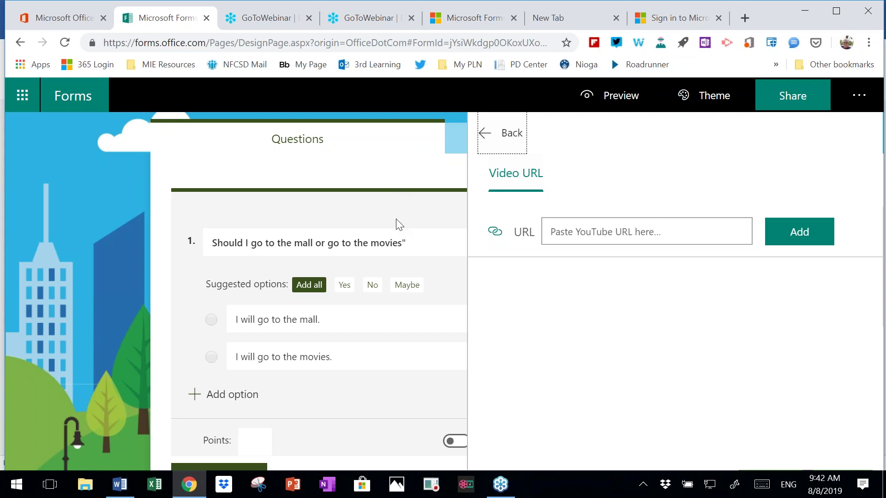
pyautogui.press('Return')
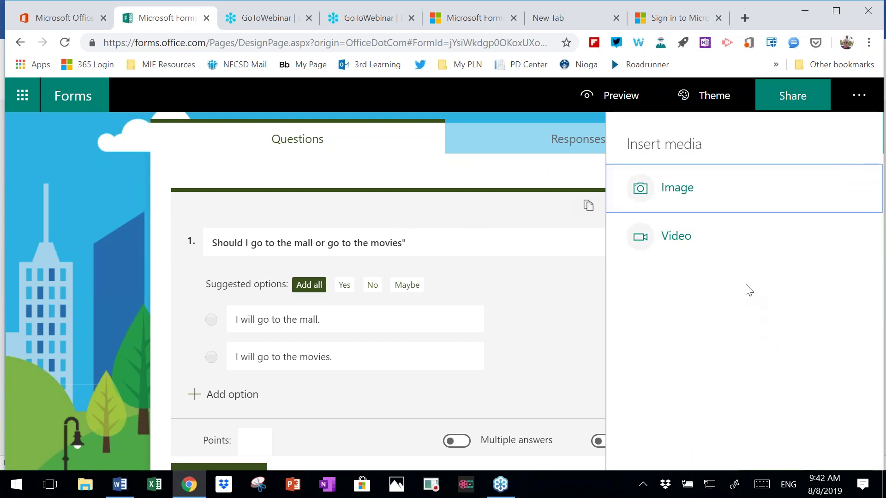
pyautogui.scroll(-1, 536, 300)
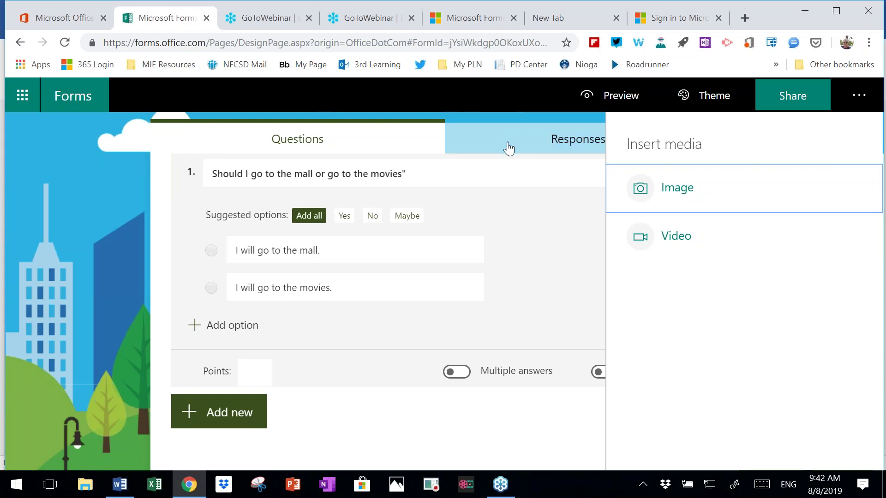
pyautogui.click(537, 231)
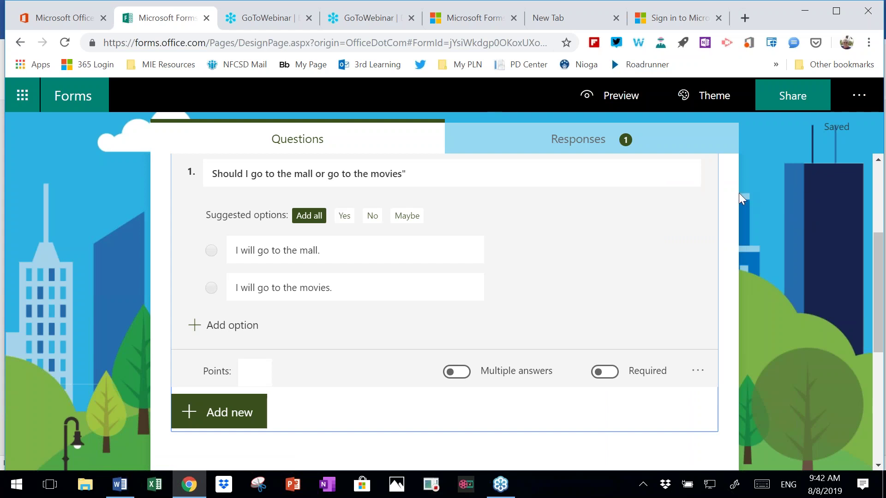
# - Review the form's settings for quiz results, permitted respondents, response options and notifications, leaving them as they are
pyautogui.click(857, 102)
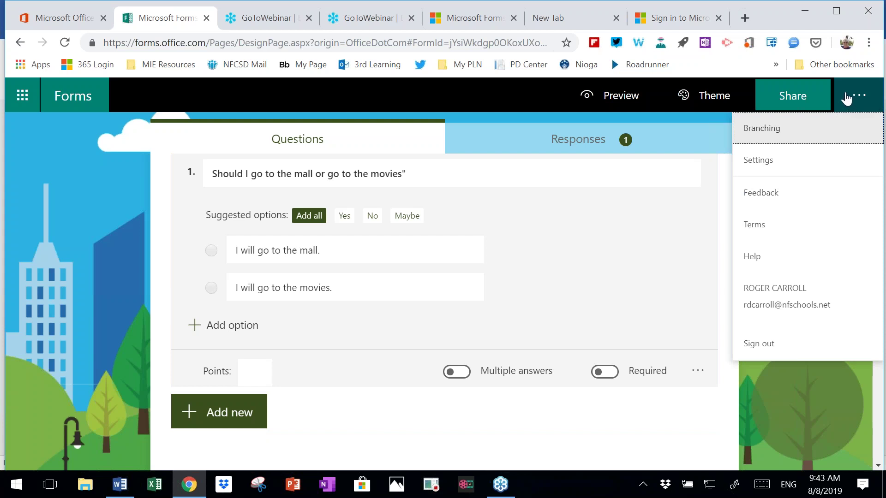
pyautogui.click(757, 158)
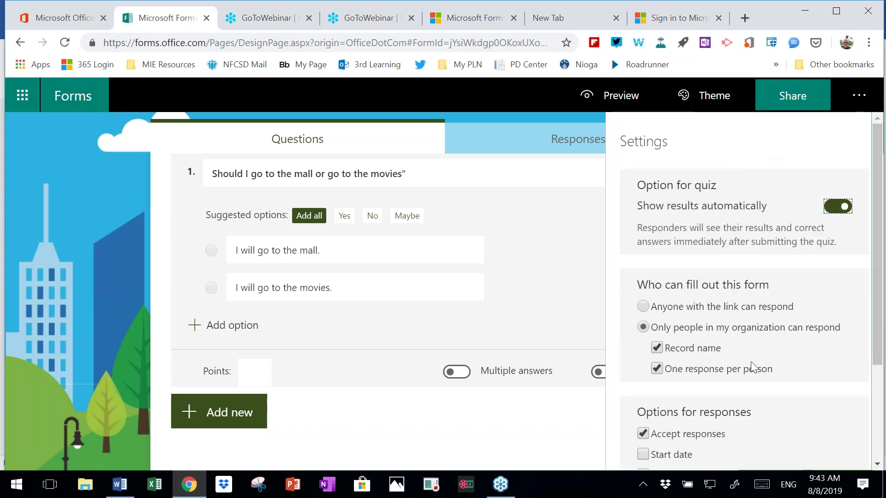
pyautogui.scroll(-3, 778, 413)
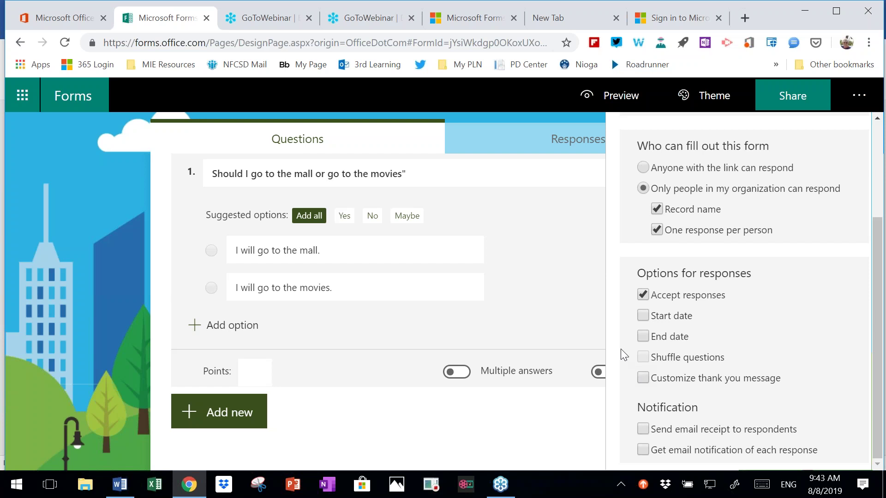
pyautogui.moveTo(561, 250)
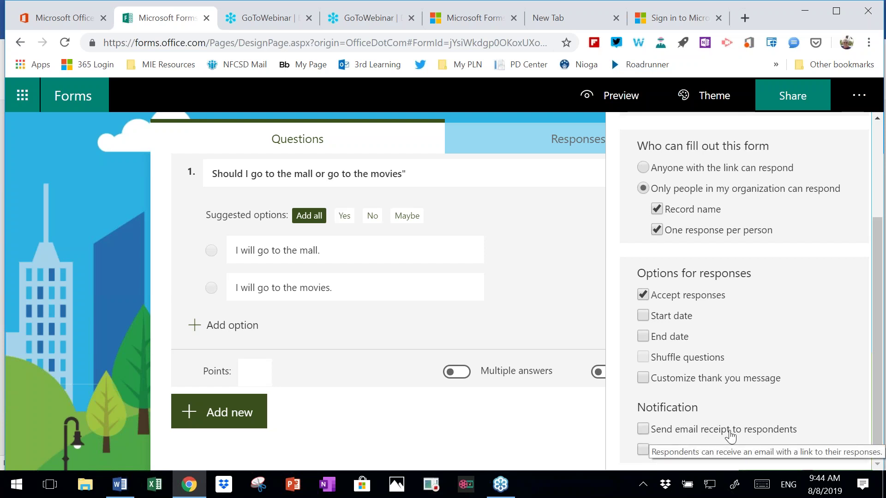
pyautogui.click(562, 447)
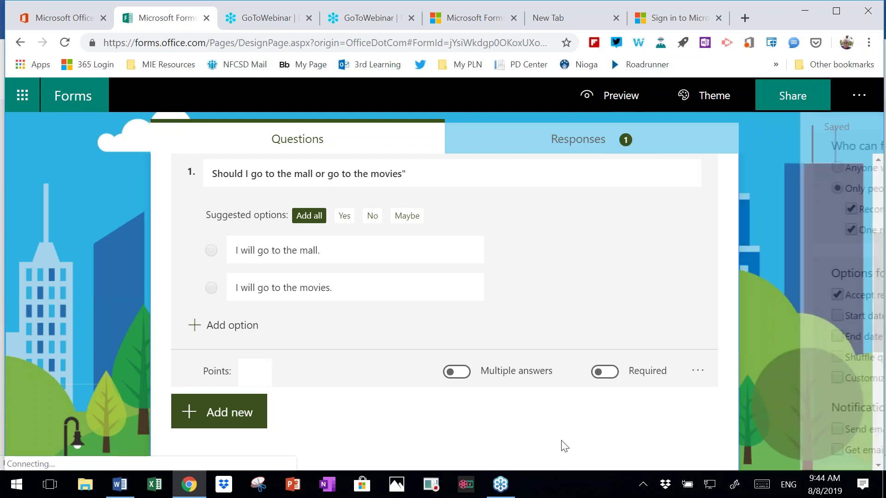
# - Examine the form's sharing options, including the response link, QR code, template link and collaboration link
pyautogui.click(792, 97)
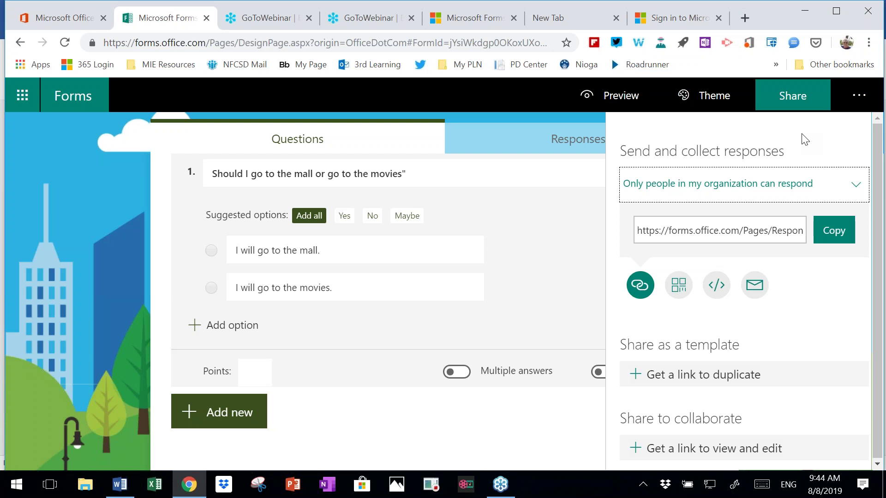
pyautogui.click(680, 291)
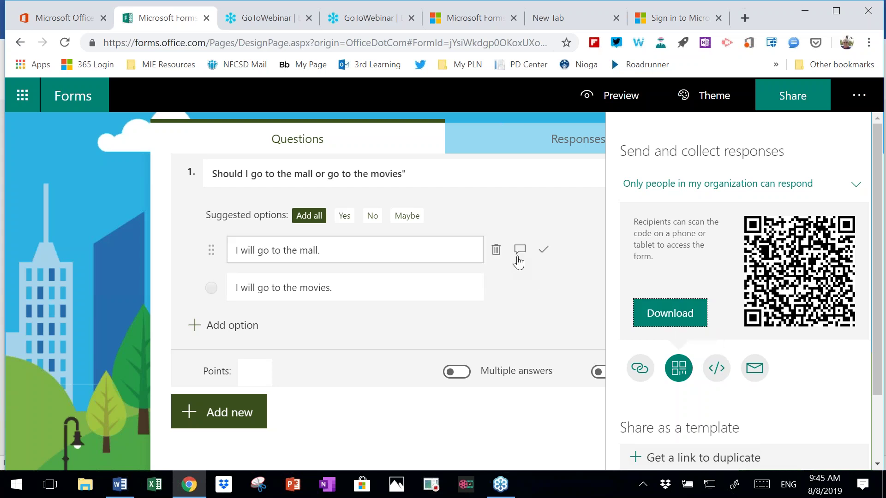
pyautogui.moveTo(880, 154); pyautogui.dragTo(881, 221)
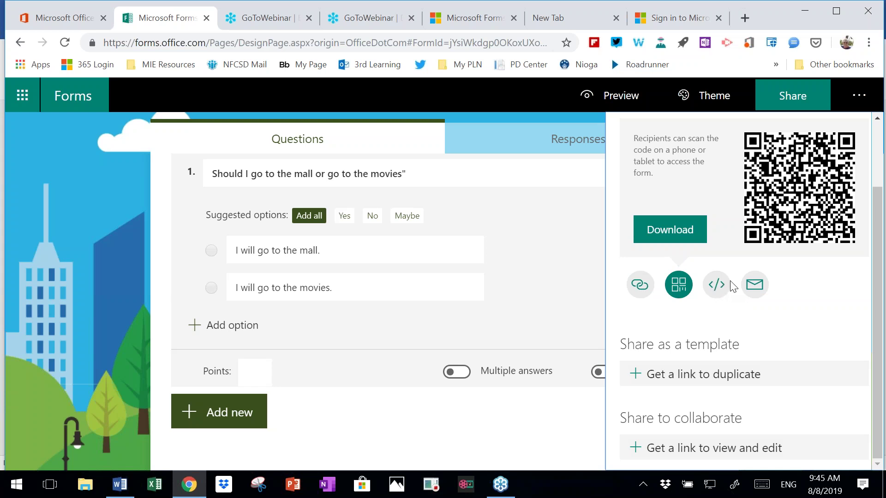
pyautogui.click(574, 238)
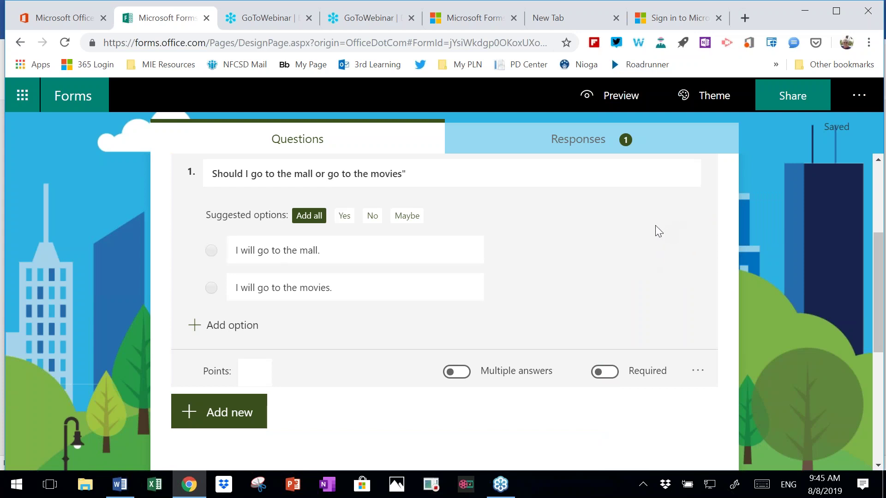
# - Look through the form's settings again from quiz option to notifications and return to the questions
pyautogui.scroll(-2, 655, 225)
pyautogui.scroll(2, 655, 223)
pyautogui.click(858, 100)
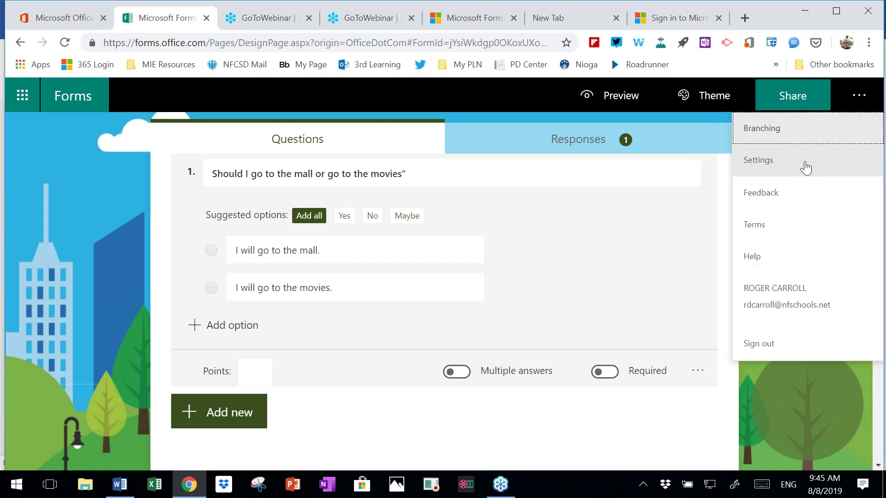
pyautogui.click(768, 162)
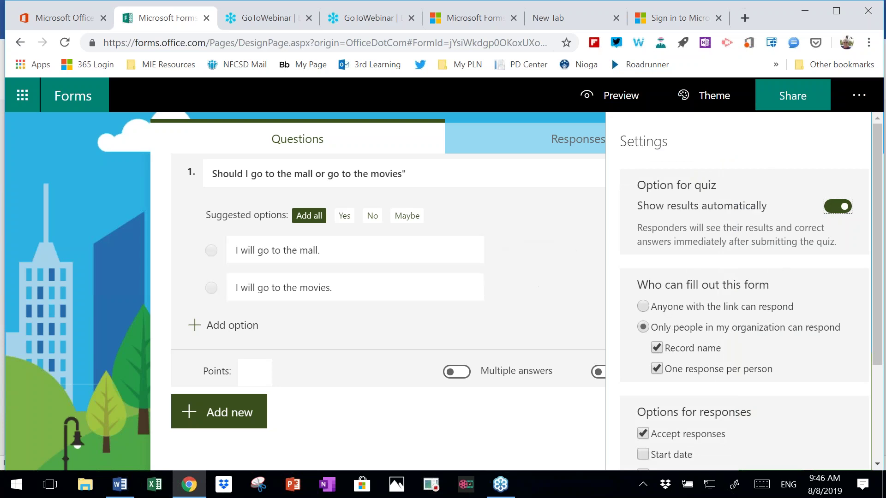
pyautogui.scroll(-1, 809, 422)
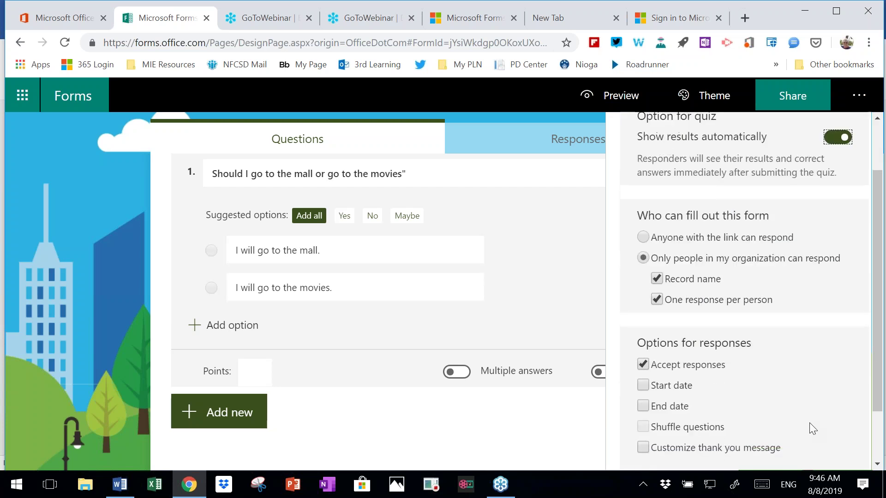
pyautogui.scroll(-2, 809, 422)
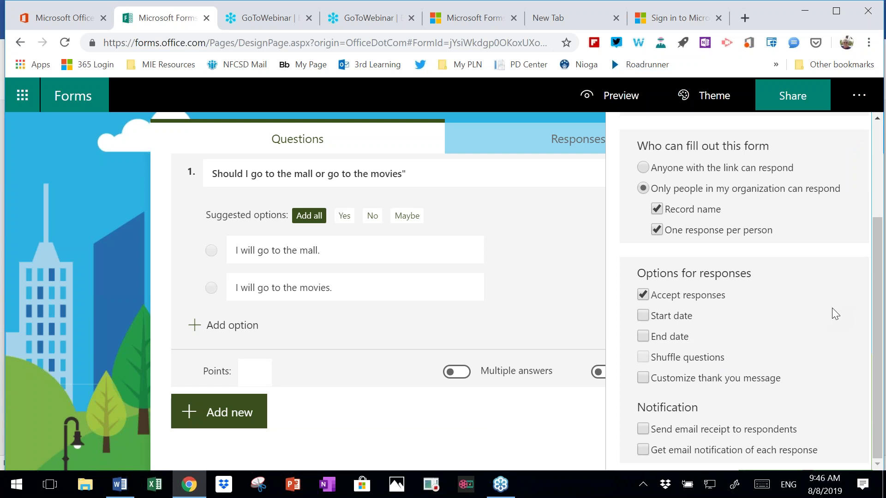
pyautogui.scroll(3, 831, 308)
pyautogui.click(582, 252)
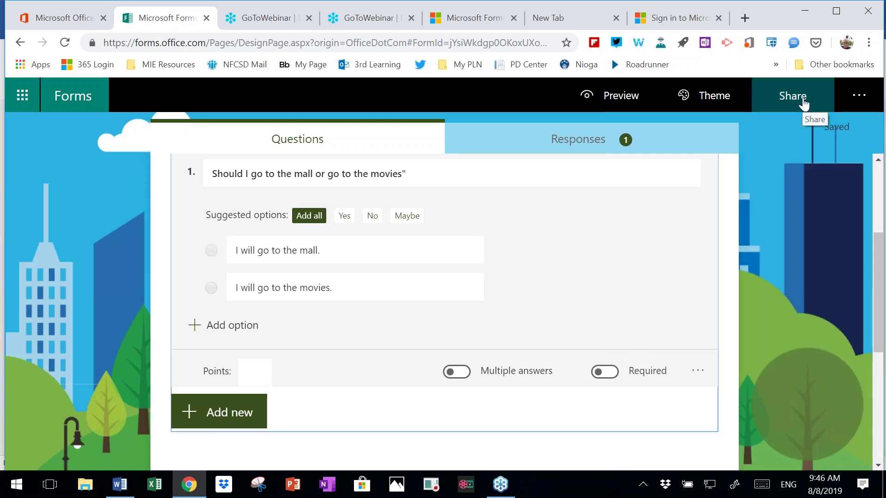
# - Preview the Branching form in computer and mobile layouts and return to editing
pyautogui.click(628, 98)
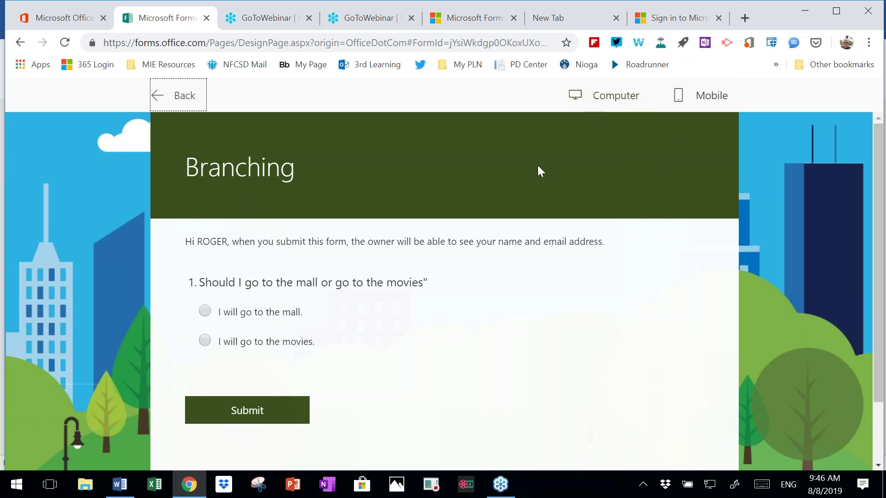
pyautogui.click(709, 101)
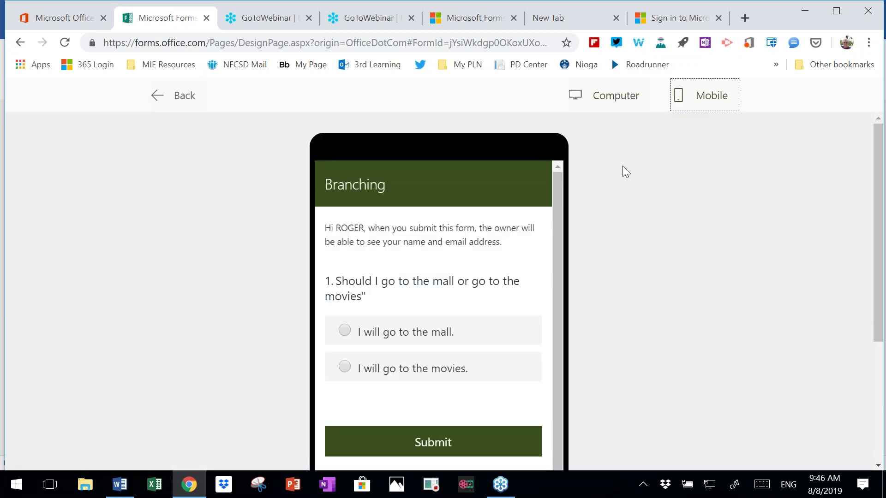
pyautogui.scroll(-1, 556, 193)
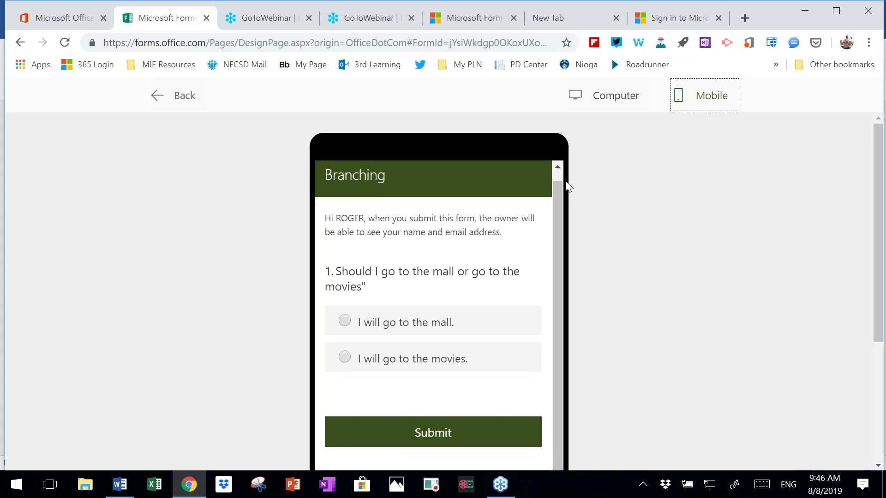
pyautogui.moveTo(878, 176); pyautogui.dragTo(875, 205)
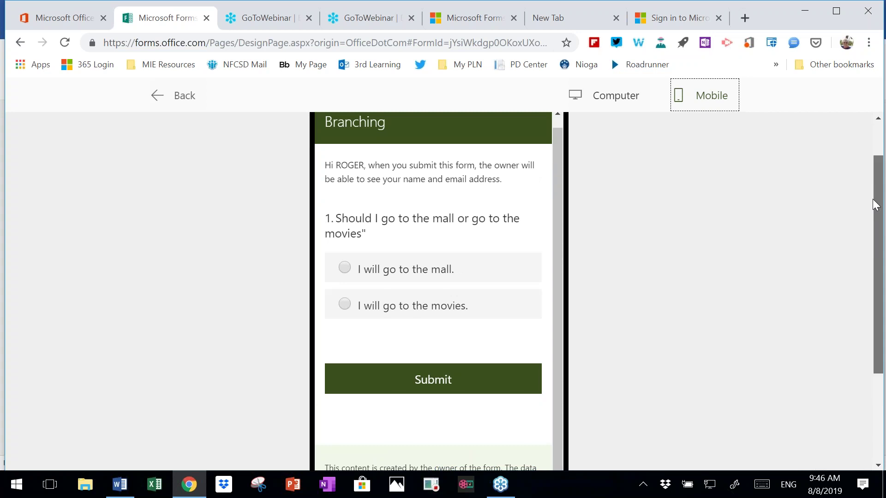
pyautogui.moveTo(875, 205); pyautogui.dragTo(853, 175)
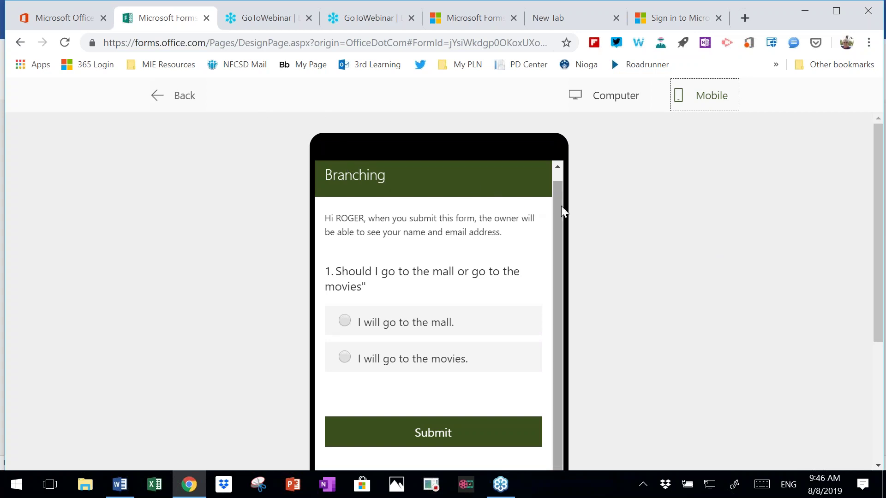
pyautogui.moveTo(557, 208); pyautogui.dragTo(557, 181)
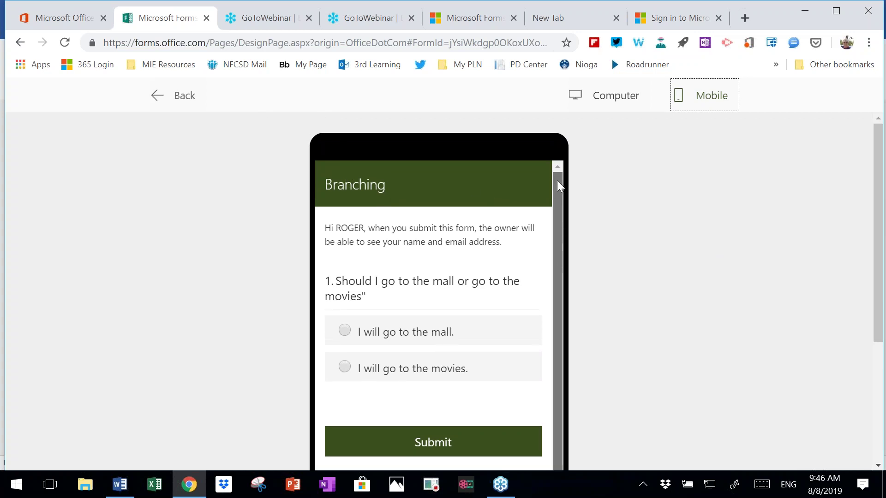
pyautogui.click(189, 101)
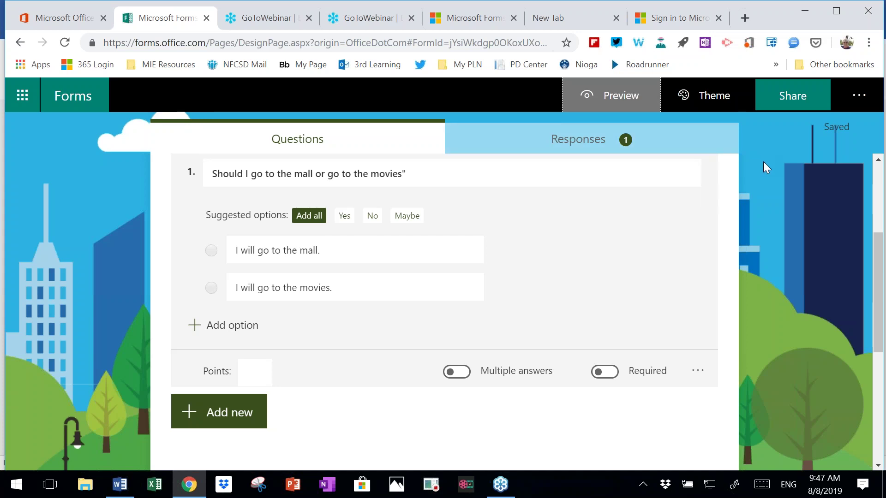
# - Switch to the Microsoft Forms for Education document in Word and view its feature list and Quick Start Guide link
pyautogui.scroll(-5, 763, 167)
pyautogui.scroll(5, 756, 196)
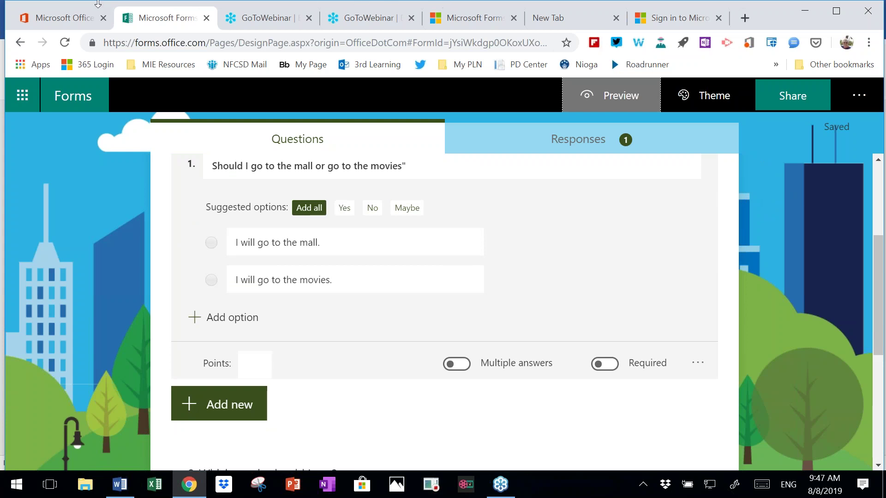
pyautogui.click(132, 487)
pyautogui.moveTo(879, 151); pyautogui.dragTo(837, 242)
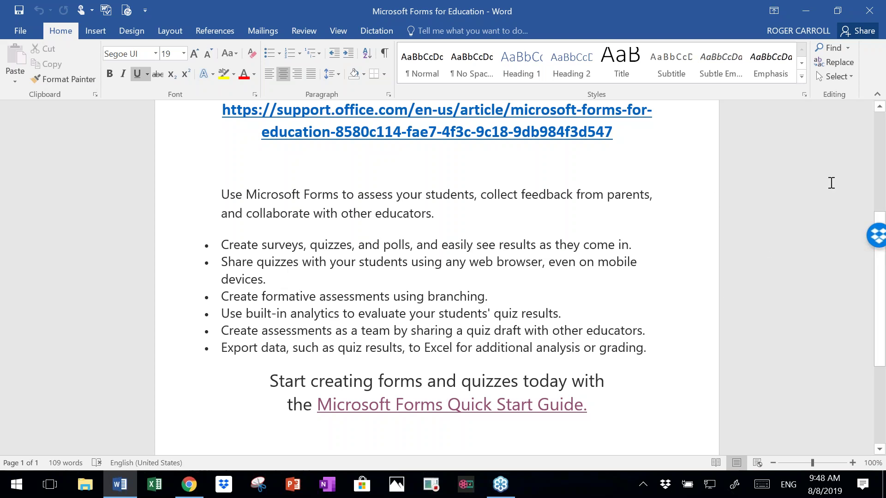
pyautogui.scroll(-3, 820, 195)
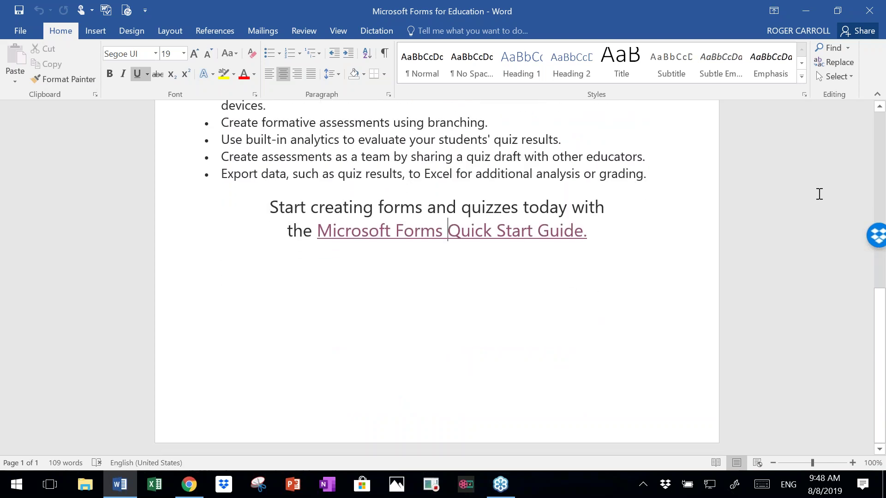
# - Follow the Microsoft Forms Quick Start Guide link from the Word document and look through the Sign in to Microsoft Forms article
pyautogui.scroll(2, 820, 193)
pyautogui.scroll(2, 820, 192)
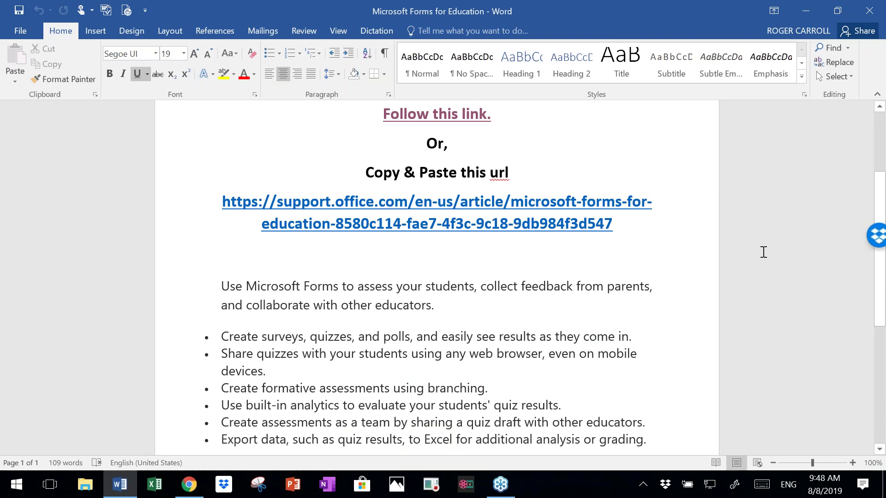
pyautogui.scroll(-5, 784, 257)
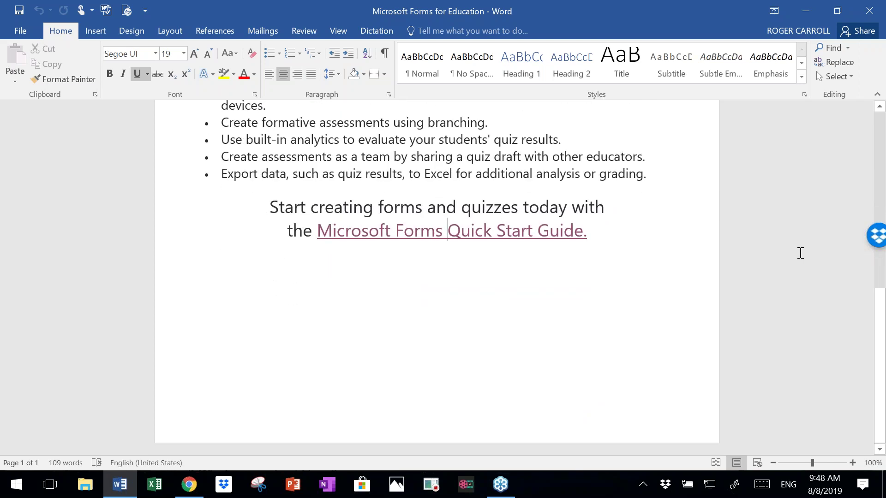
pyautogui.moveTo(486, 233)
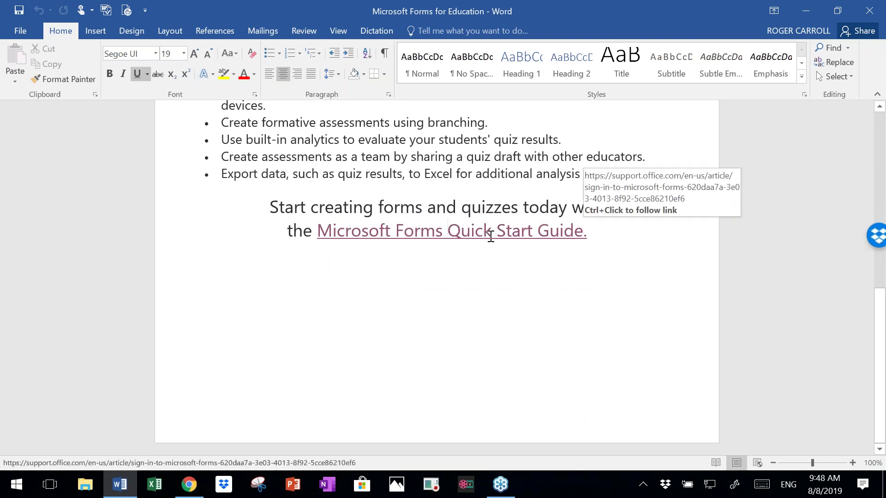
pyautogui.keyDown('ctrl'); pyautogui.click(484, 233); pyautogui.keyUp('ctrl')
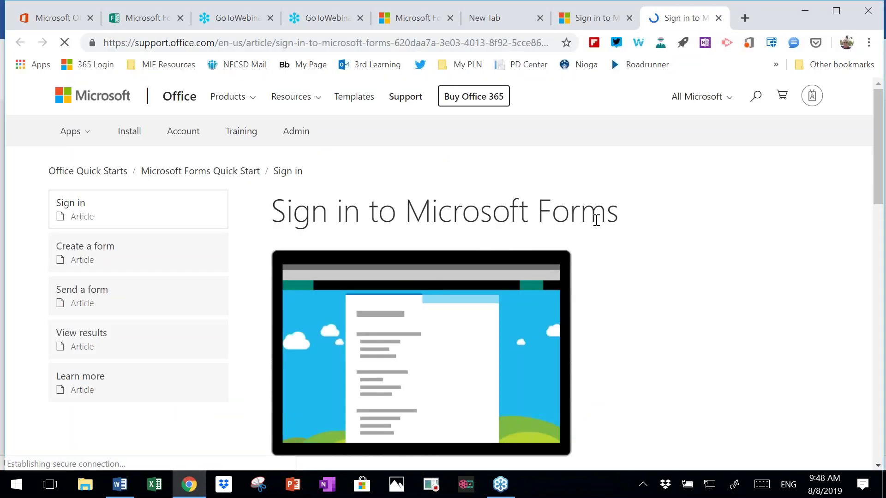
pyautogui.moveTo(881, 137); pyautogui.dragTo(882, 289)
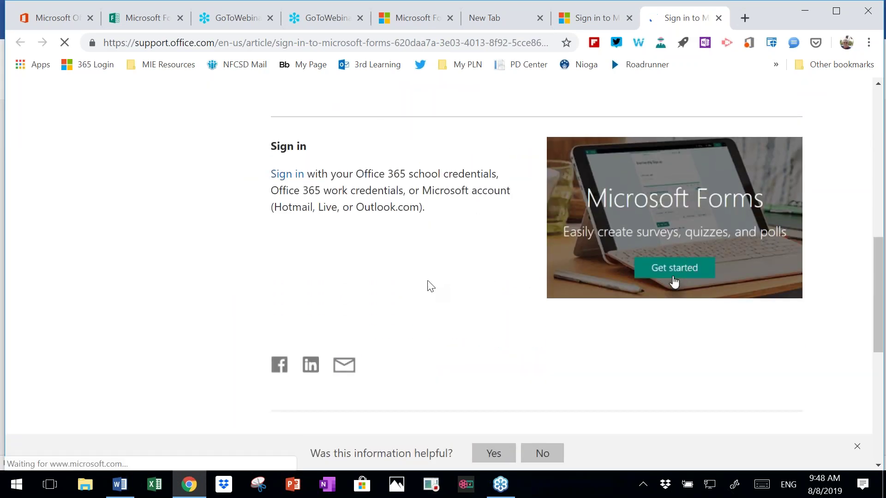
pyautogui.scroll(-3, 423, 277)
pyautogui.scroll(3, 431, 247)
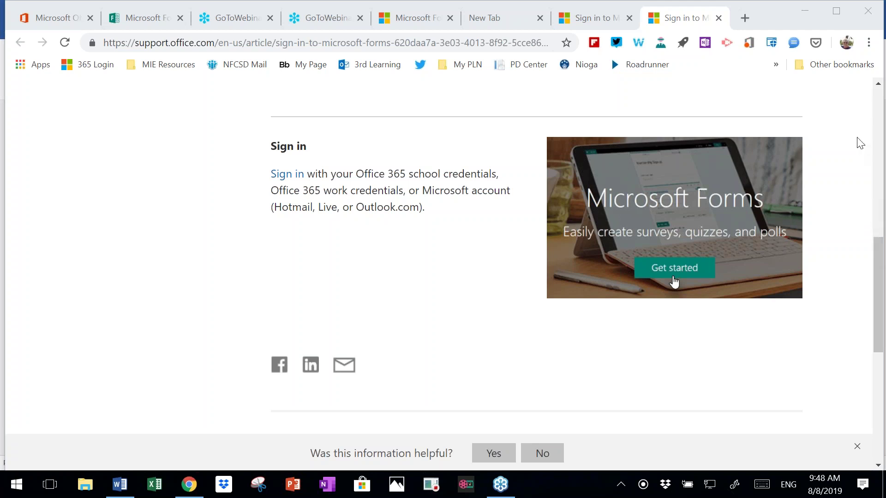
# - Switch to the Chrome window with the Google Chrome extensions search and view the school district's Microsoft Office 365 resources page
pyautogui.click(583, 275)
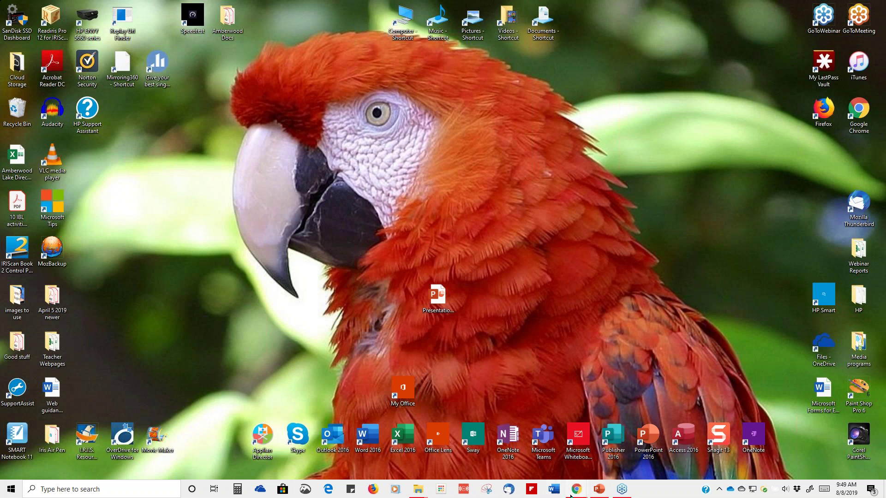
pyautogui.moveTo(577, 488)
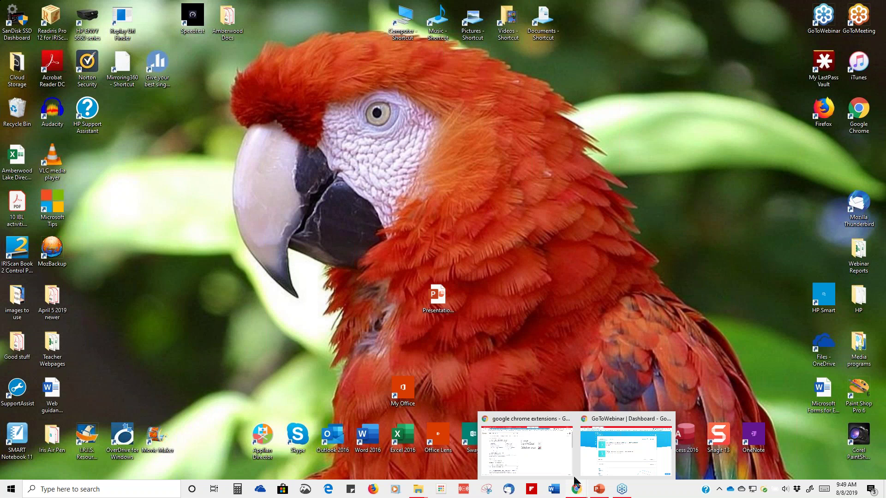
pyautogui.click(553, 453)
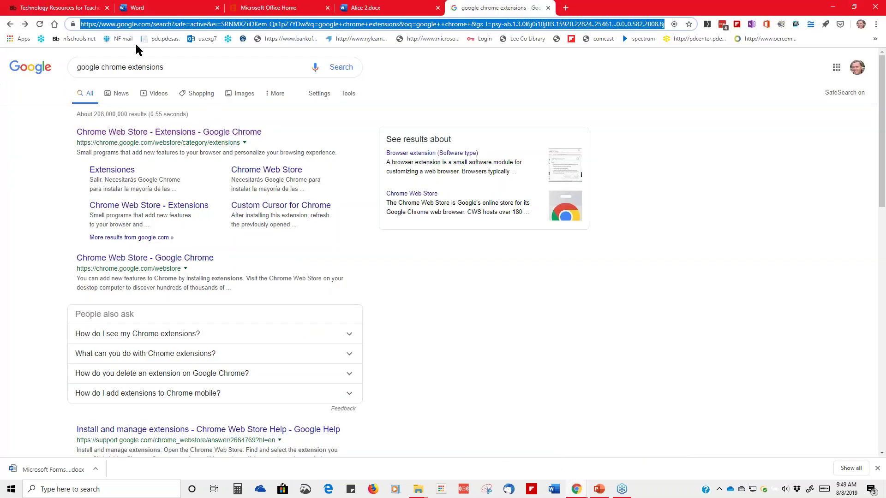
pyautogui.click(77, 8)
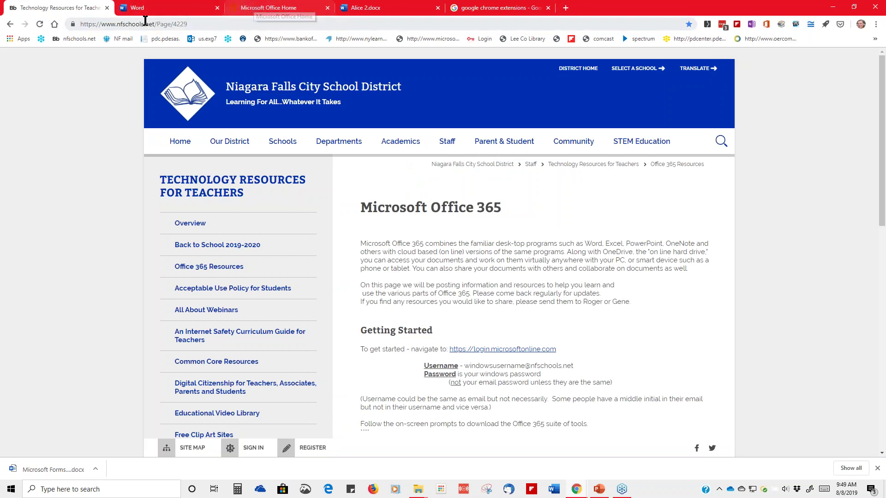
# - Open OneDrive from the Office 365 home page and look through the whole file list
pyautogui.click(250, 10)
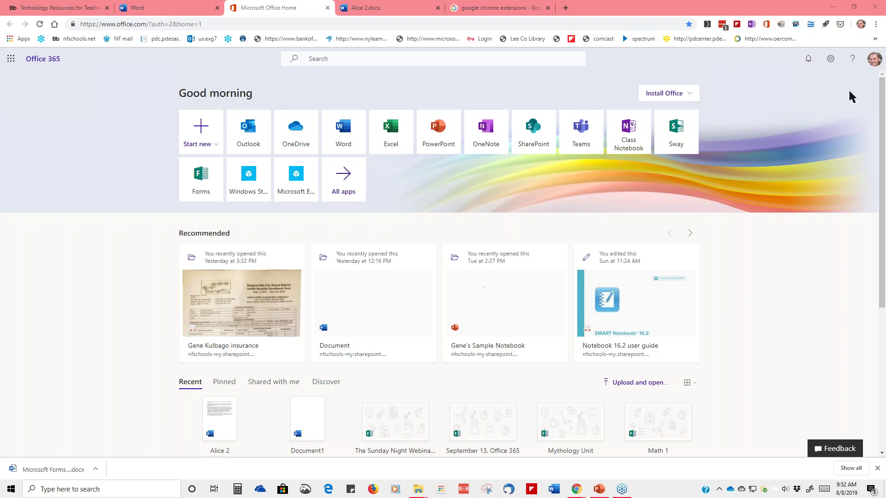
pyautogui.click(296, 139)
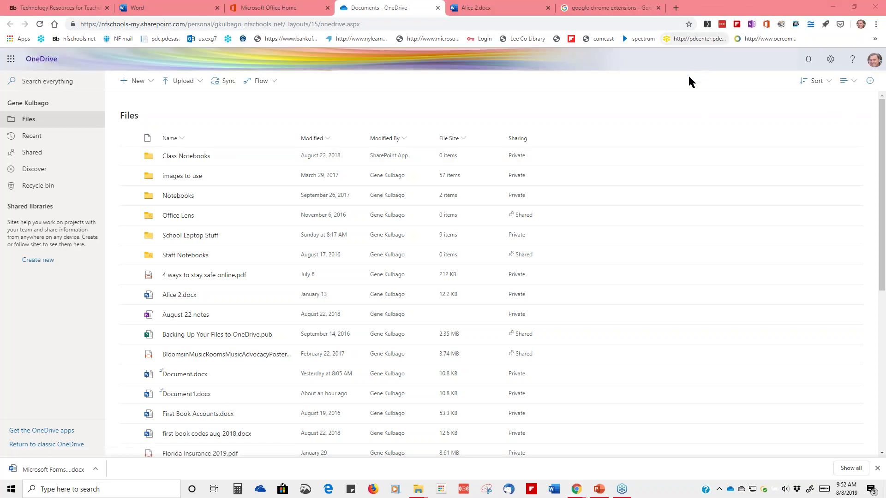
pyautogui.scroll(-6, 450, 291)
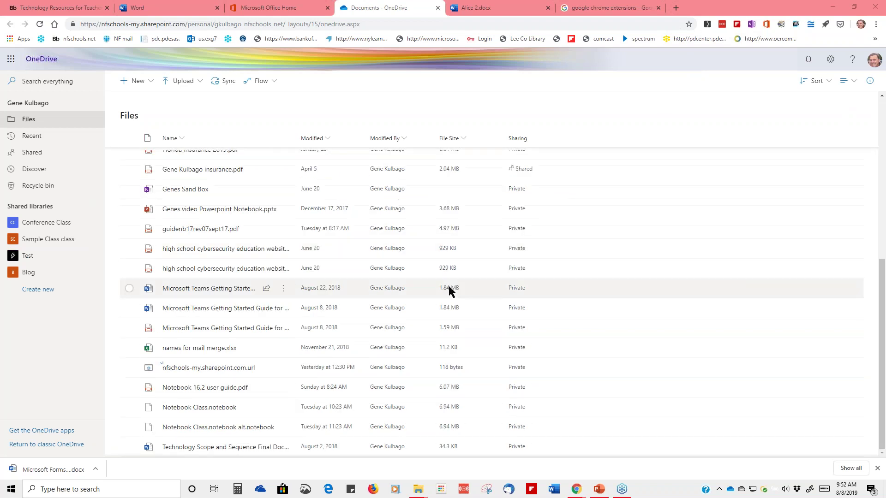
pyautogui.scroll(6, 268, 329)
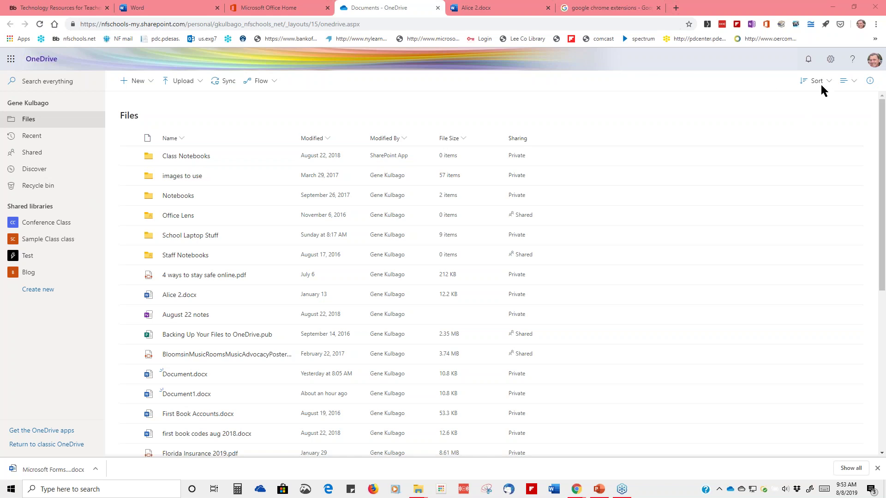
pyautogui.scroll(-7, 516, 283)
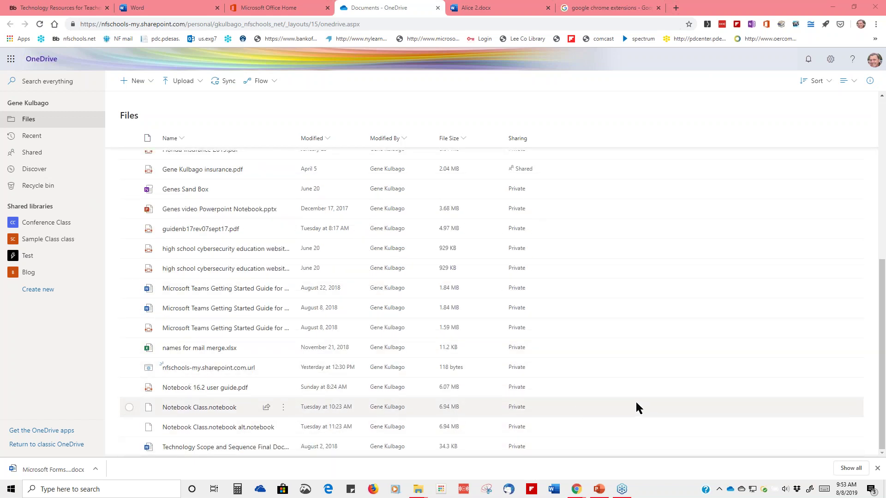
pyautogui.scroll(7, 619, 355)
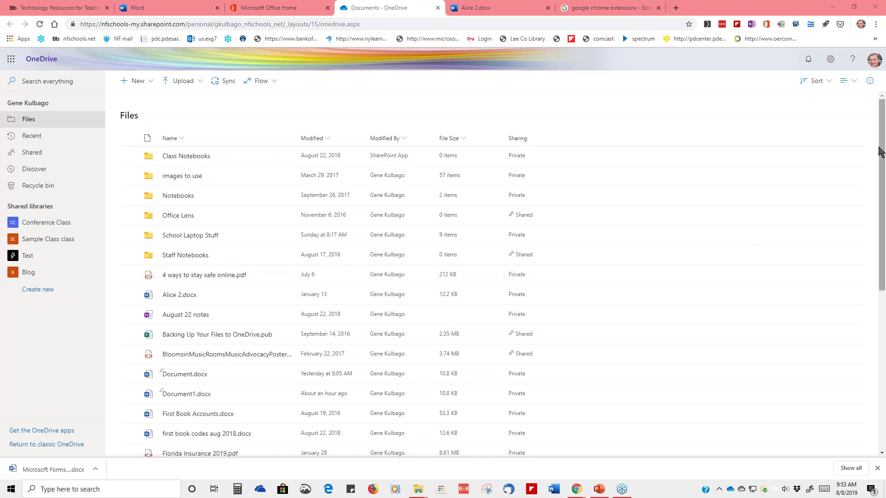
pyautogui.click(874, 165)
pyautogui.moveTo(874, 165)
pyautogui.mouseDown()
pyautogui.moveTo(882, 264)
pyautogui.moveTo(882, 150)
pyautogui.mouseUp()
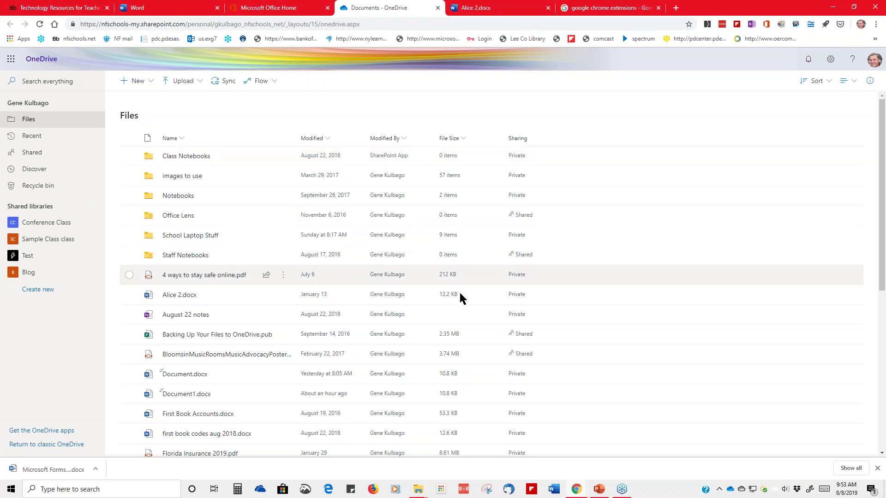
# - Select the Microsoft Teams Getting Started Guide PDF, address a sharing link to a colleague, and close the sharing dialog without sending
pyautogui.scroll(-6, 567, 249)
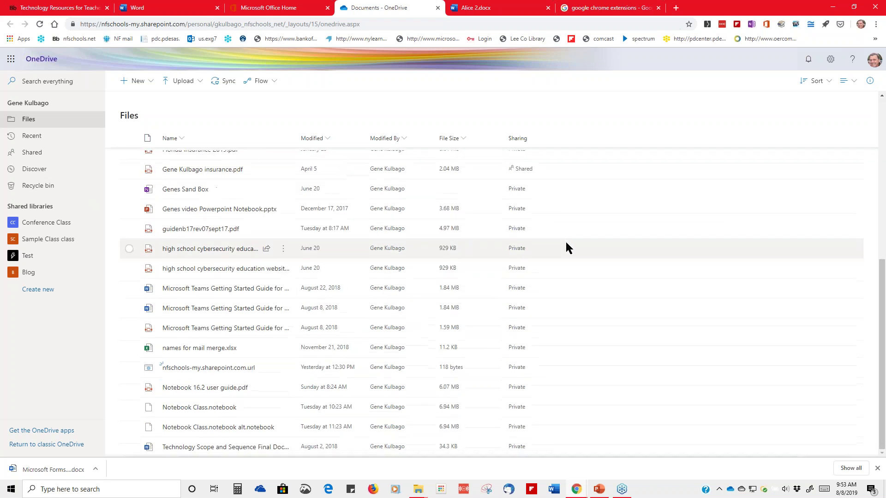
pyautogui.click(129, 329)
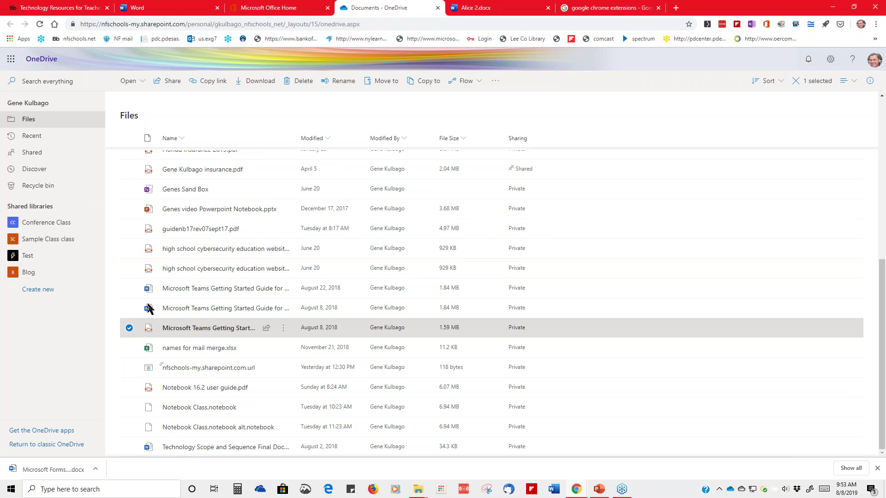
pyautogui.click(171, 84)
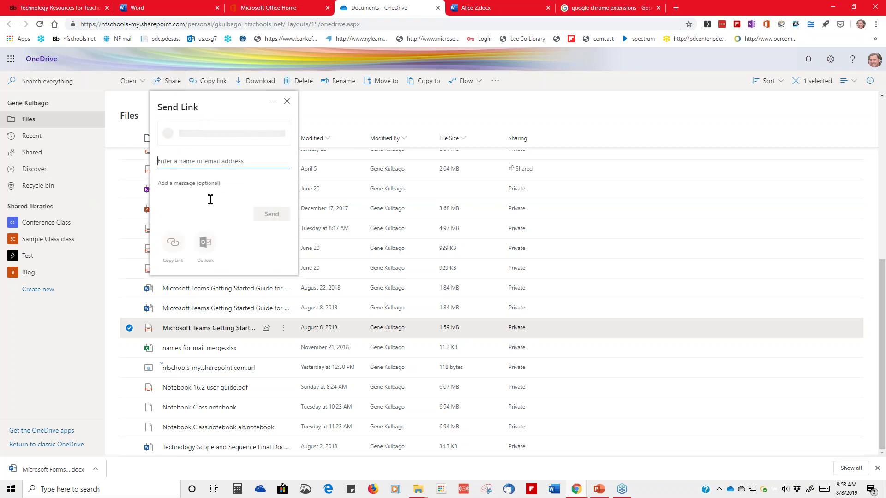
pyautogui.write('rd')
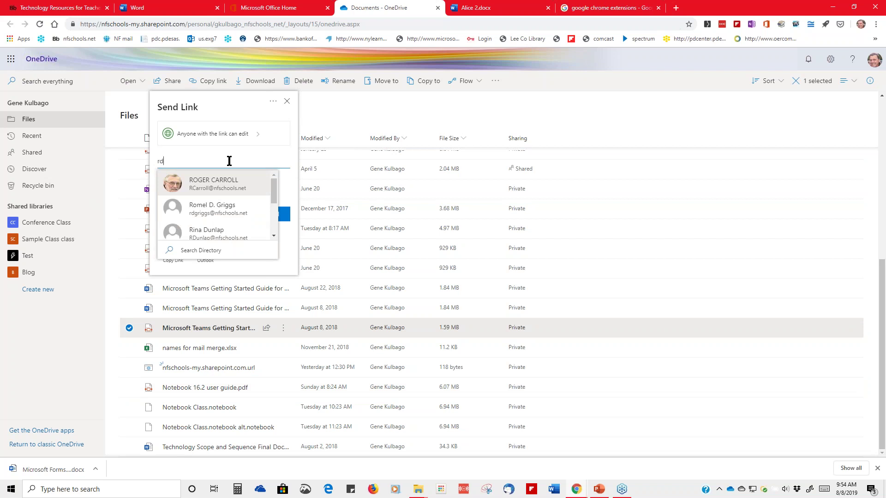
pyautogui.click(226, 185)
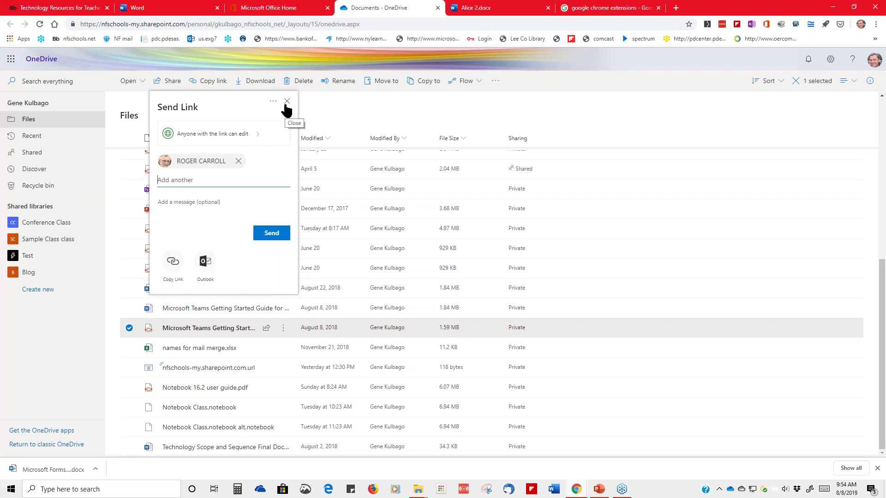
pyautogui.moveTo(230, 333)
pyautogui.click(288, 102)
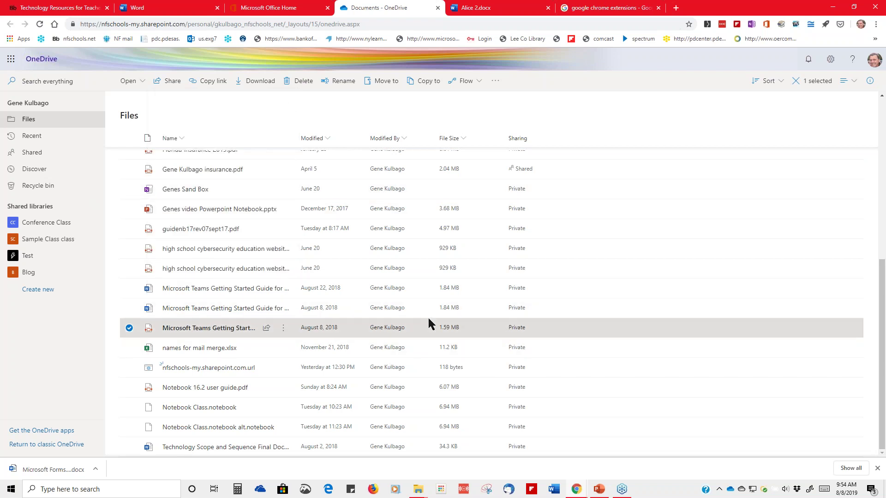
# - Examine the access settings and available file actions for the selected Microsoft Teams Getting Started Guide PDF
pyautogui.rightClick(173, 330)
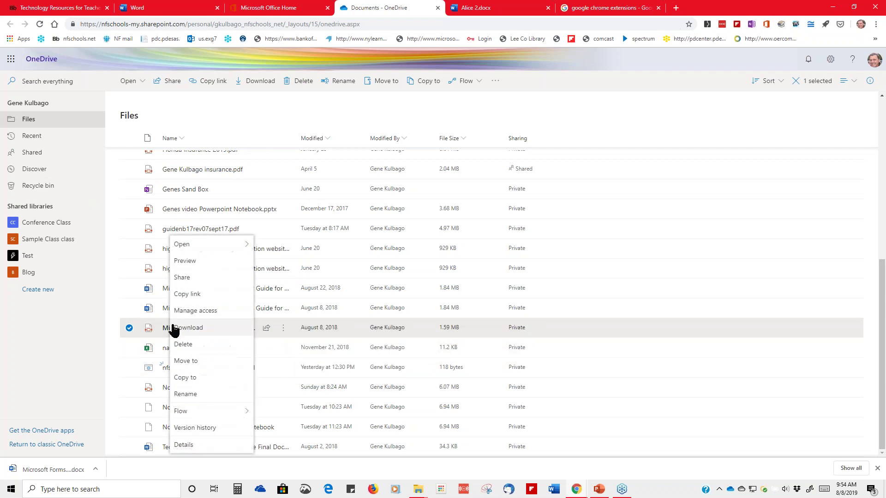
pyautogui.click(198, 311)
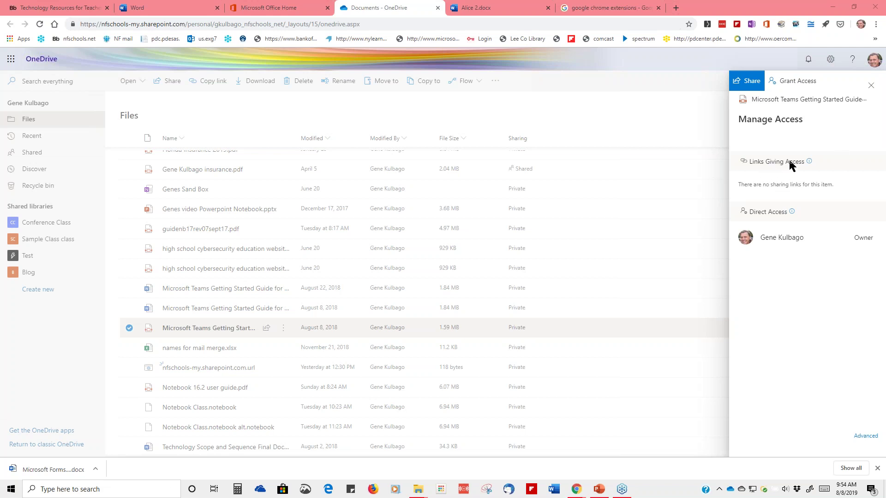
pyautogui.click(868, 84)
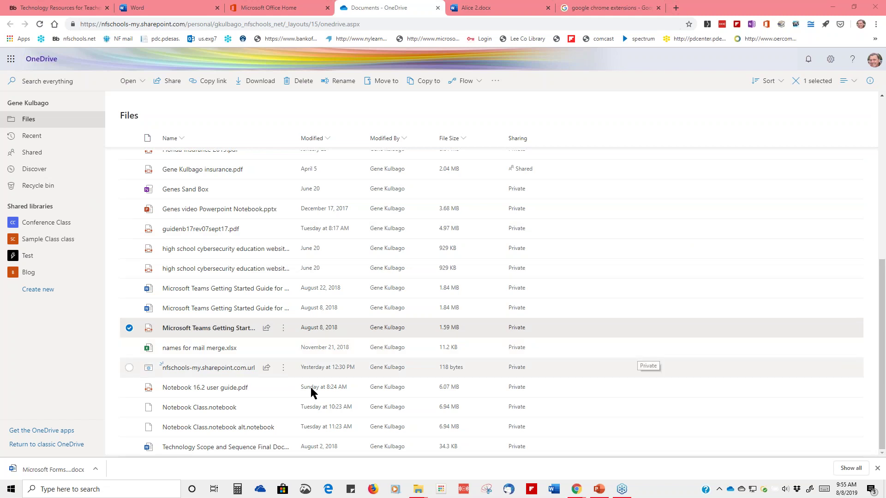
pyautogui.rightClick(165, 332)
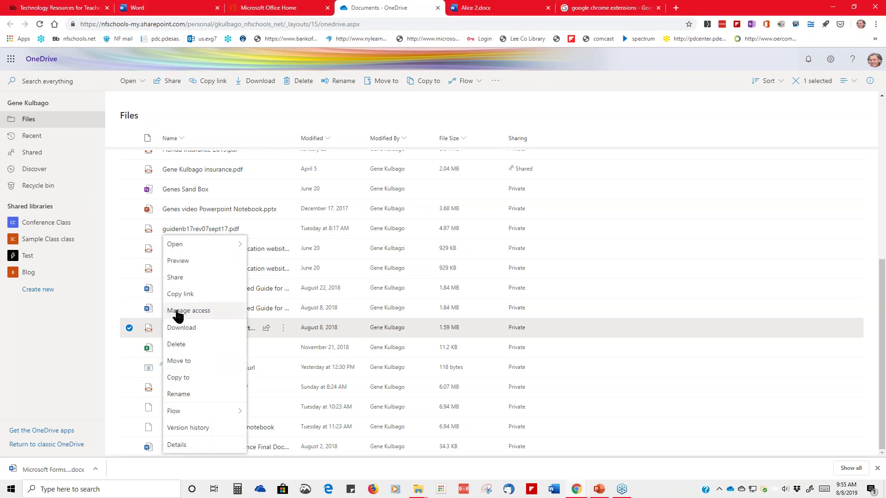
pyautogui.click(599, 124)
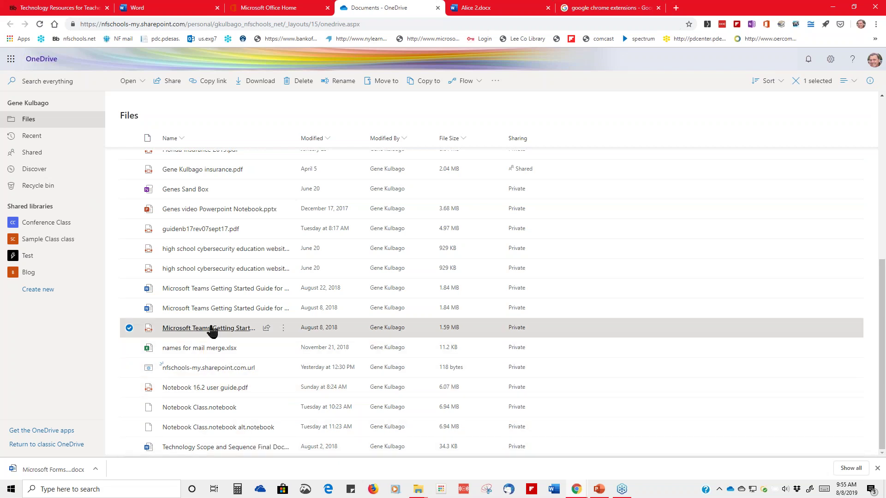
# - View the version history of the Microsoft Teams Getting Started Guide PDF and close it
pyautogui.moveTo(212, 331)
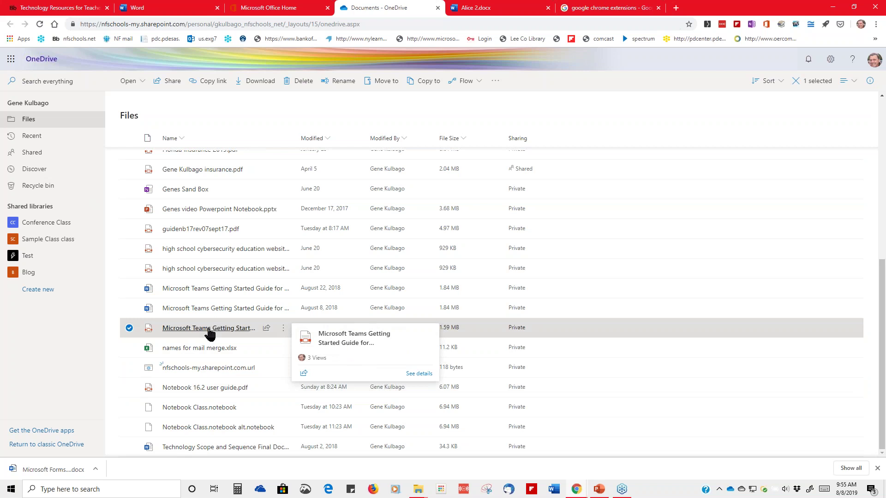
pyautogui.rightClick(207, 331)
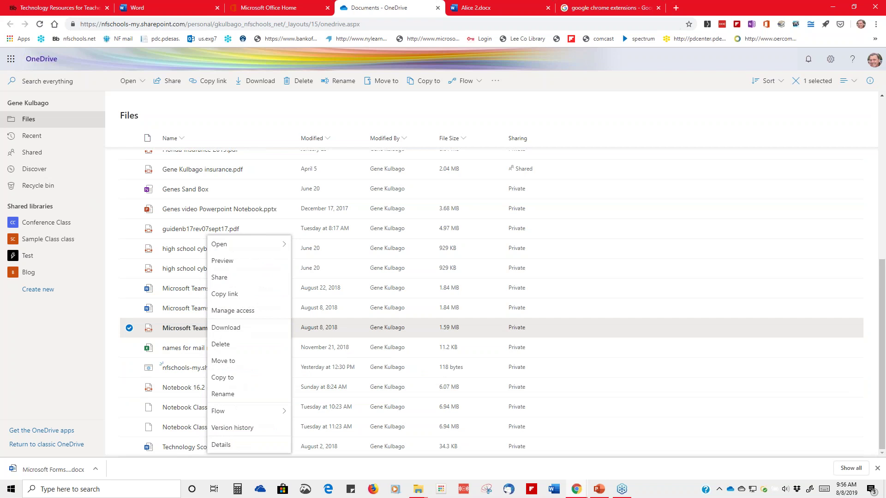
pyautogui.click(232, 427)
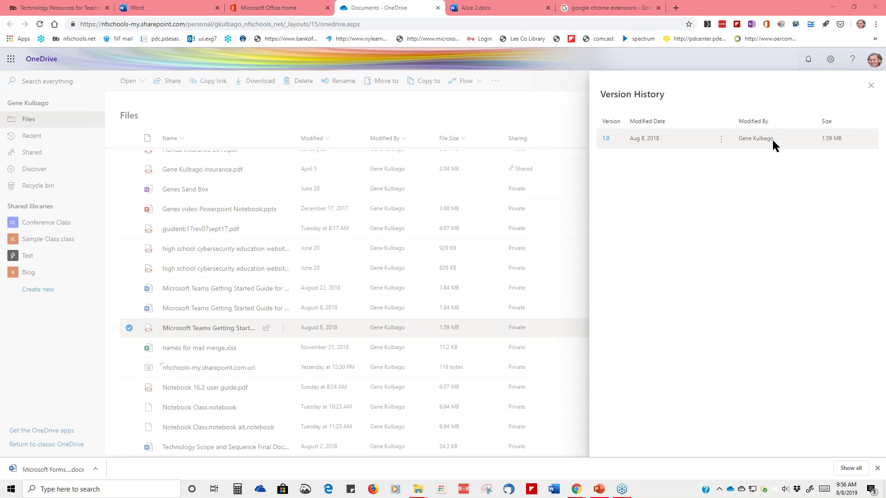
pyautogui.click(870, 88)
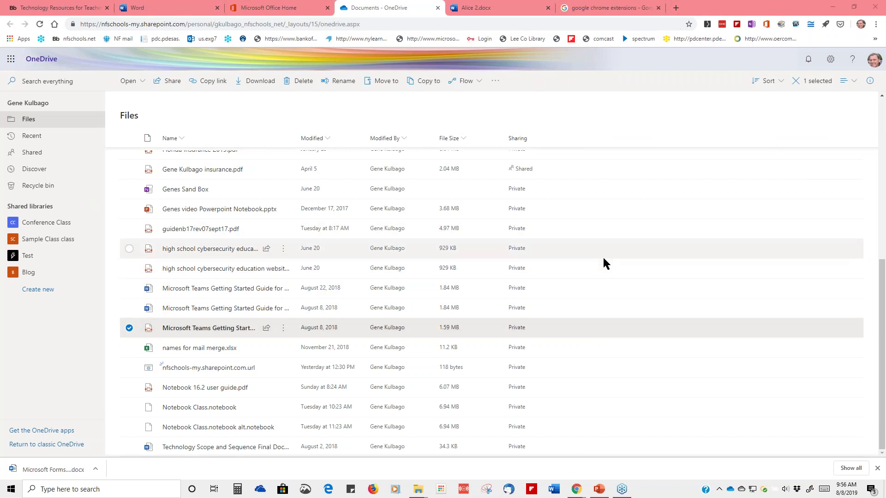
# - Clear the selection of the Microsoft Teams Getting Started Guide PDF in the OneDrive file list
pyautogui.scroll(7, 604, 258)
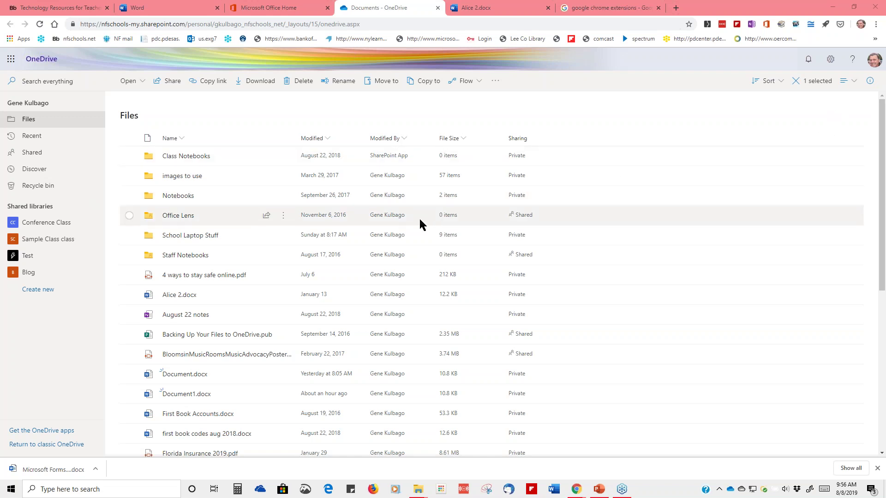
pyautogui.click(600, 110)
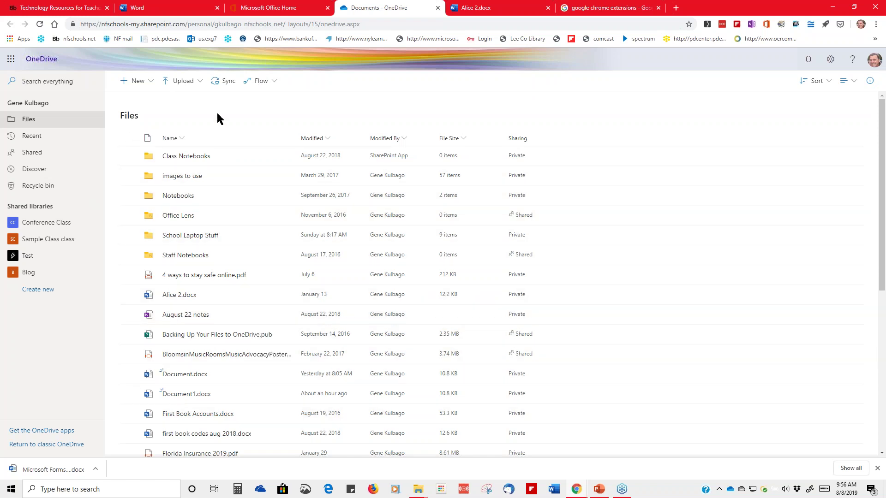
# - Choose the HP Downloads folder in Downloads for a folder upload, and cancel without uploading it
pyautogui.click(184, 81)
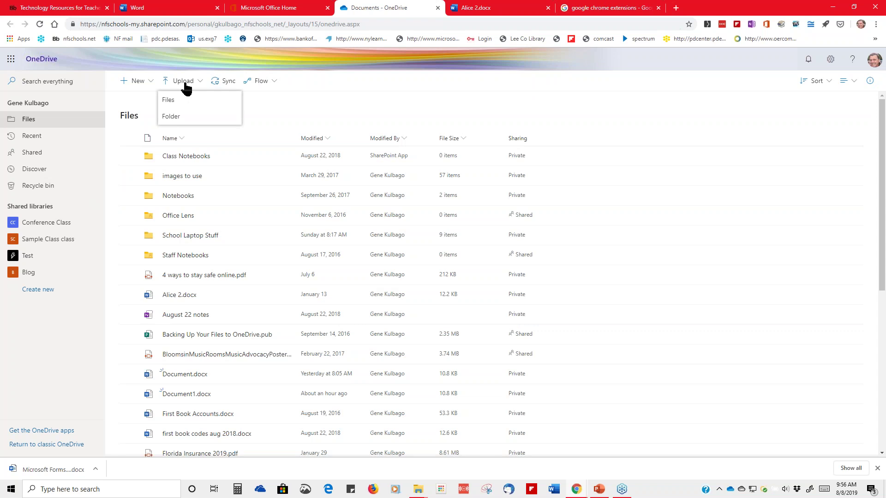
pyautogui.click(173, 119)
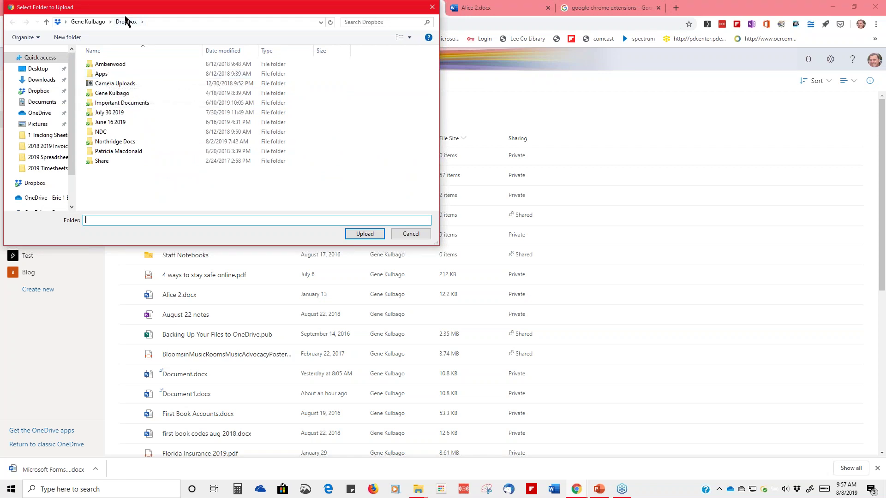
pyautogui.click(47, 79)
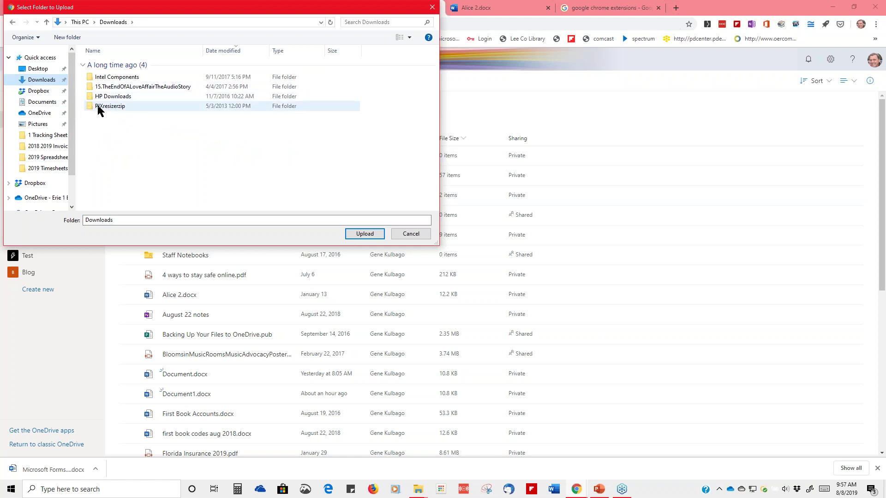
pyautogui.click(109, 99)
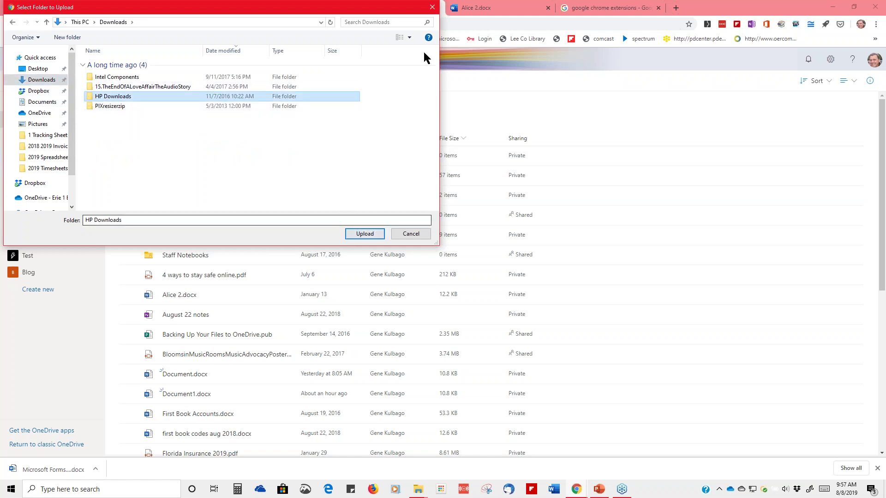
pyautogui.click(409, 234)
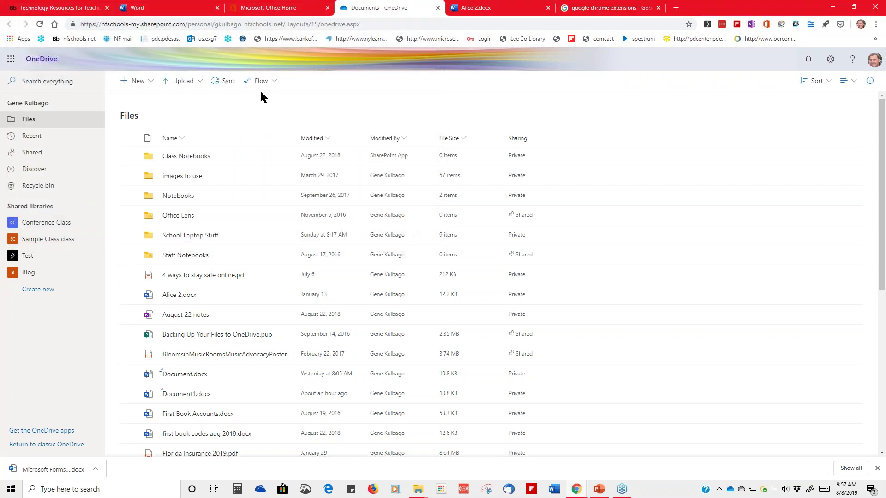
# - Upload Reflector registration.docx and Seasonal Plan 2019.docx from the Dropbox folder and check for them in the file list
pyautogui.click(199, 86)
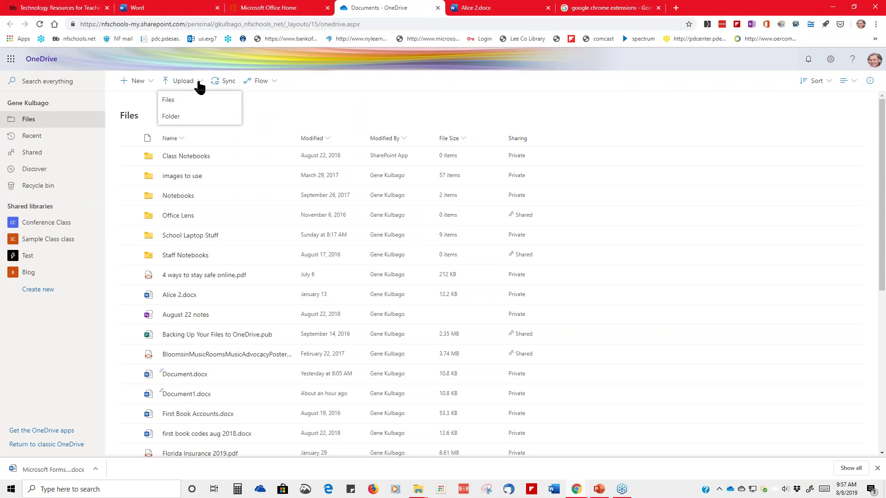
pyautogui.click(183, 103)
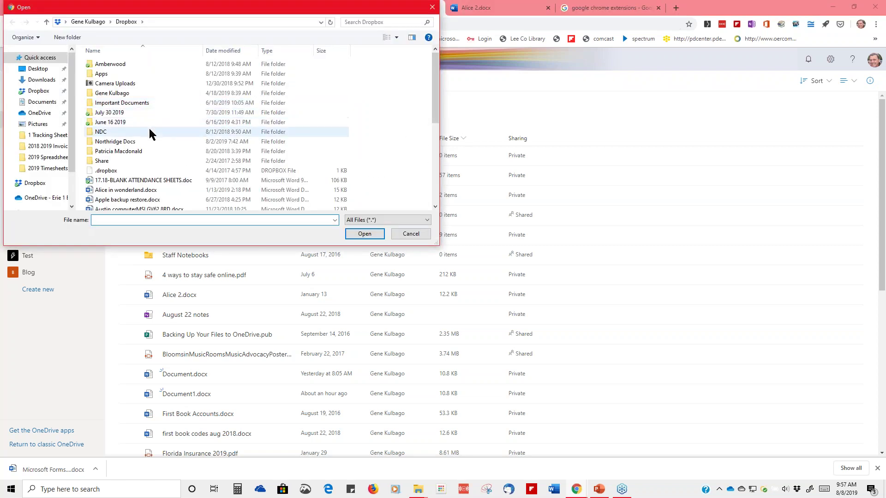
pyautogui.scroll(-4, 149, 128)
pyautogui.scroll(5, 149, 128)
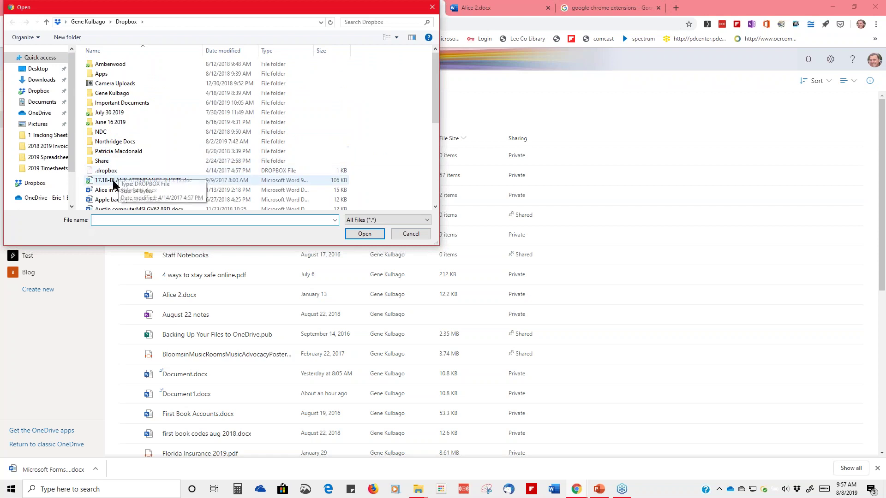
pyautogui.scroll(-5, 139, 148)
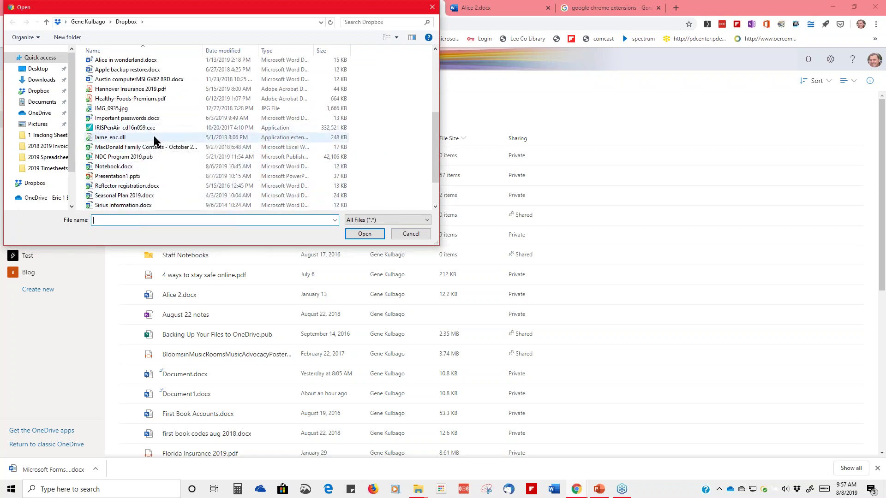
pyautogui.click(143, 187)
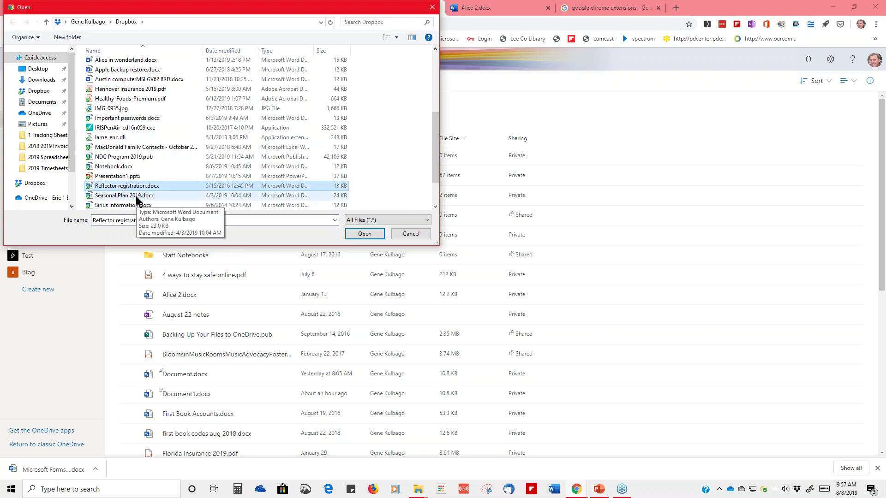
pyautogui.keyDown('ctrl'); pyautogui.click(137, 196); pyautogui.keyUp('ctrl')
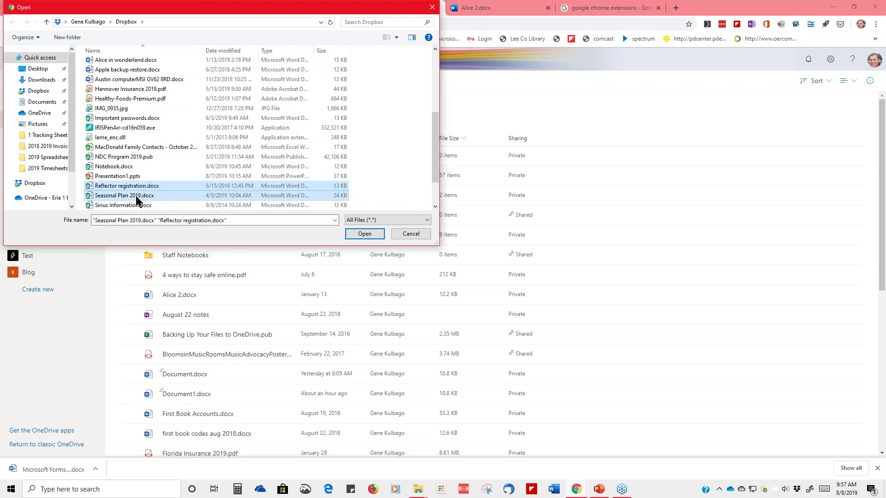
pyautogui.click(363, 236)
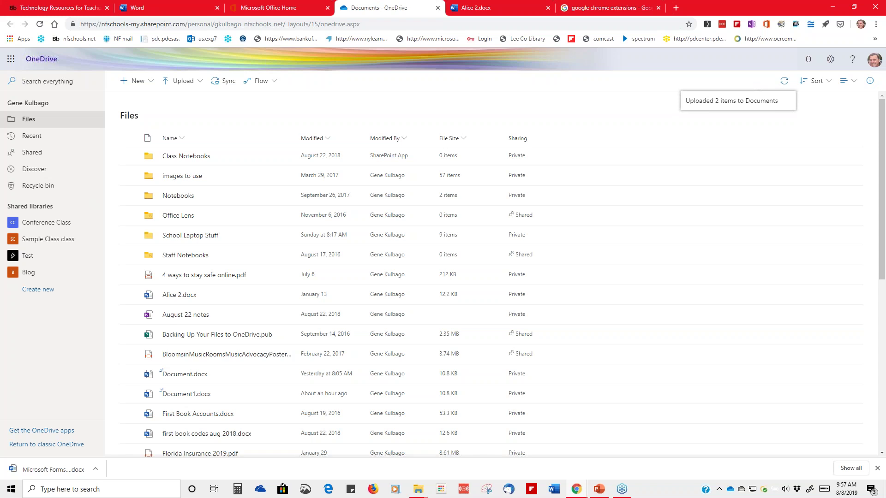
pyautogui.scroll(-8, 312, 312)
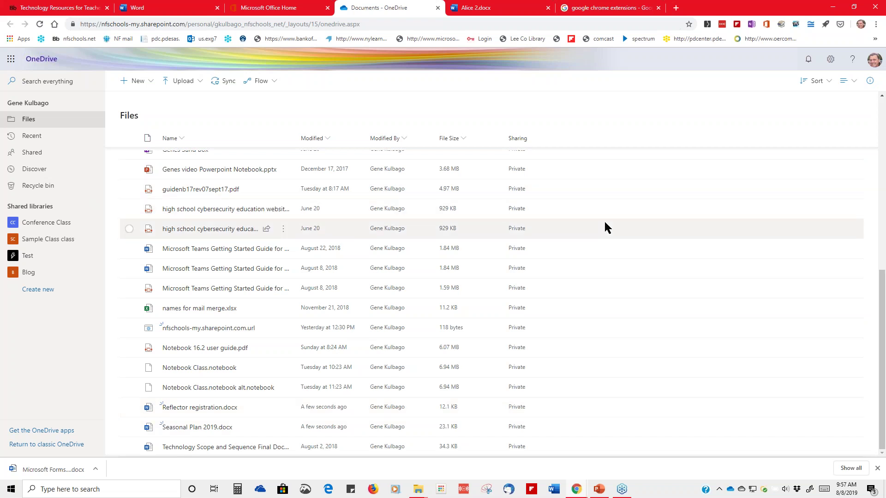
pyautogui.scroll(10, 604, 220)
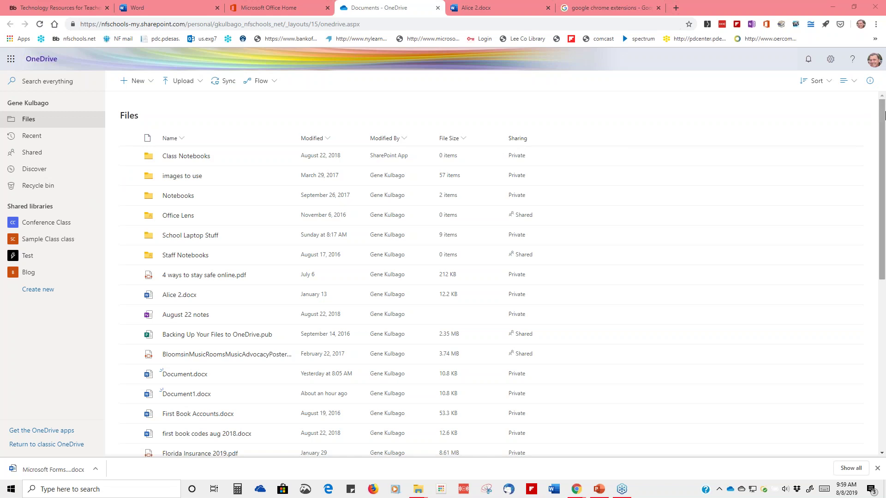
# - View the recently accessed files and look through the list of files shared with the account
pyautogui.moveTo(885, 114); pyautogui.dragTo(884, 126)
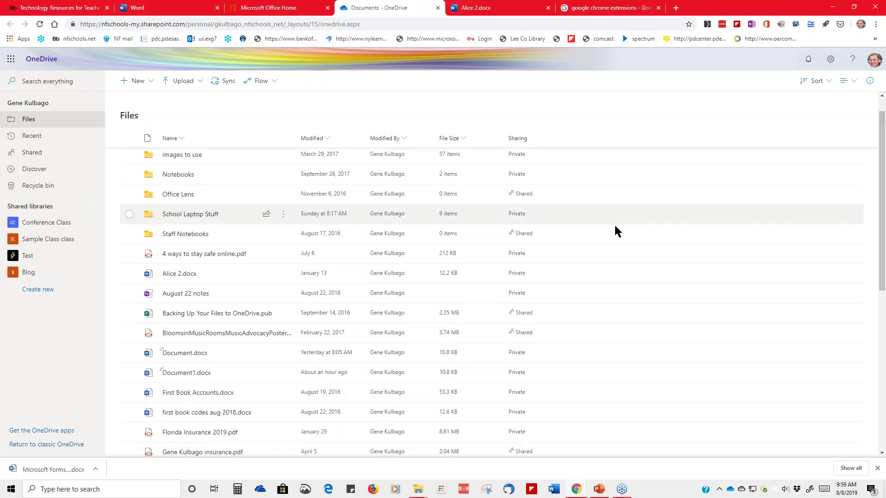
pyautogui.scroll(-7, 614, 226)
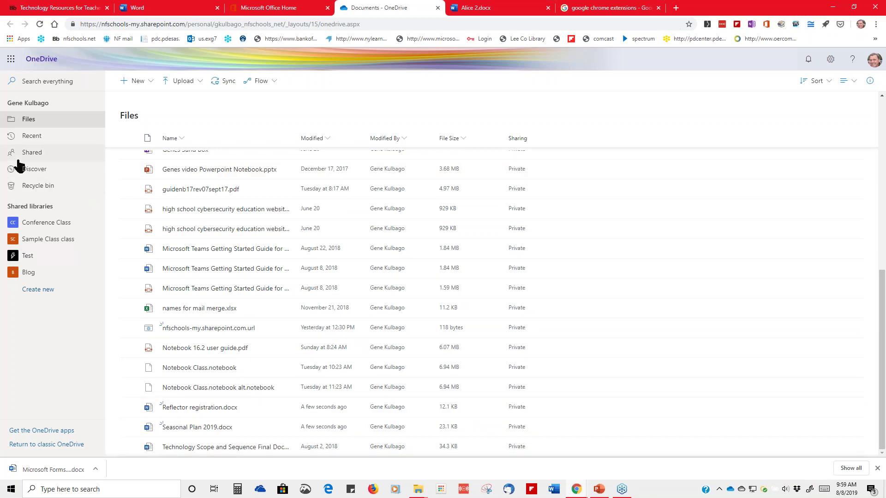
pyautogui.scroll(10, 114, 192)
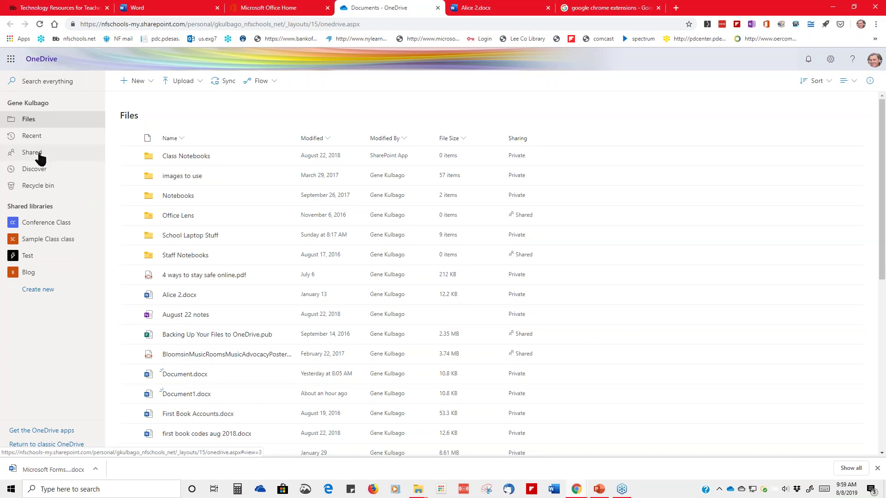
pyautogui.click(36, 138)
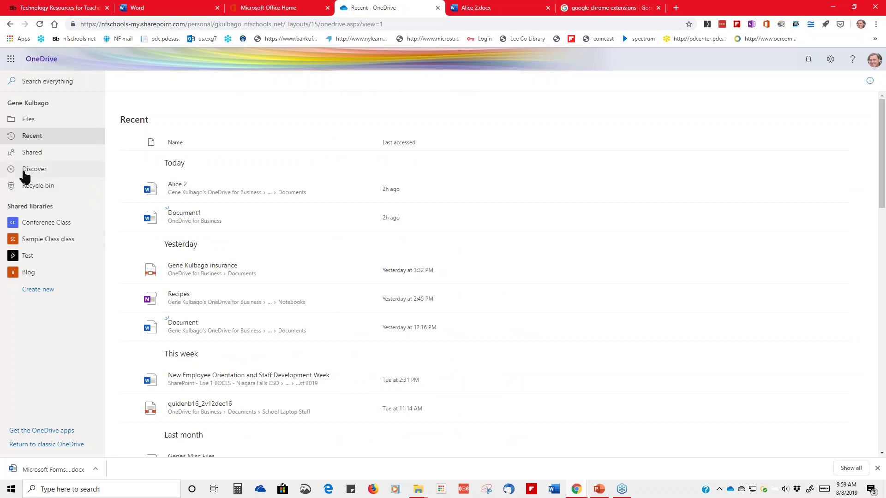
pyautogui.click(35, 157)
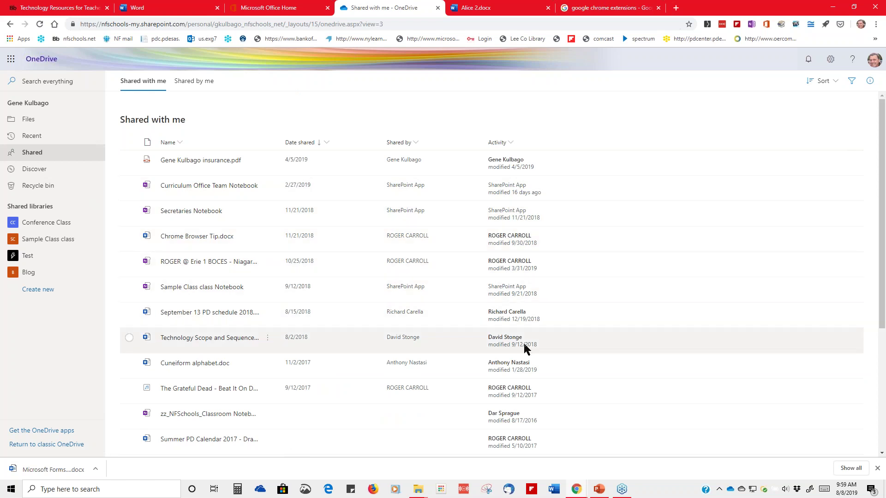
pyautogui.scroll(-4, 522, 350)
pyautogui.moveTo(518, 349)
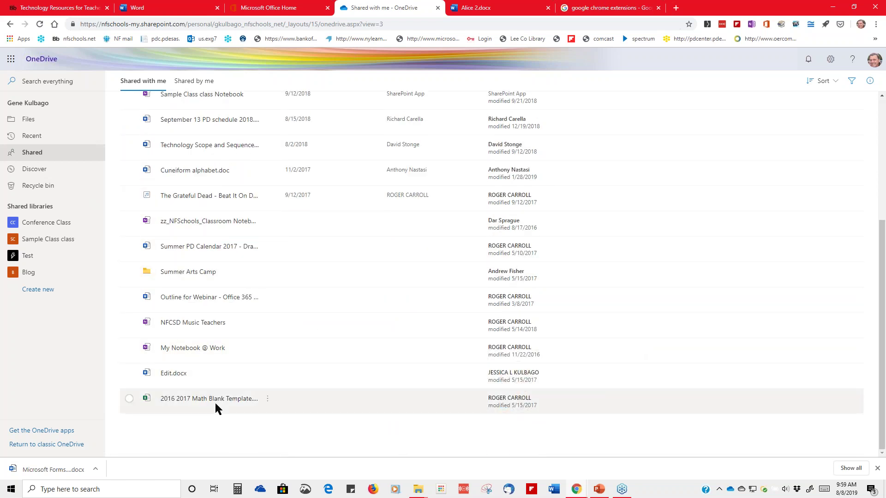
pyautogui.scroll(4, 169, 306)
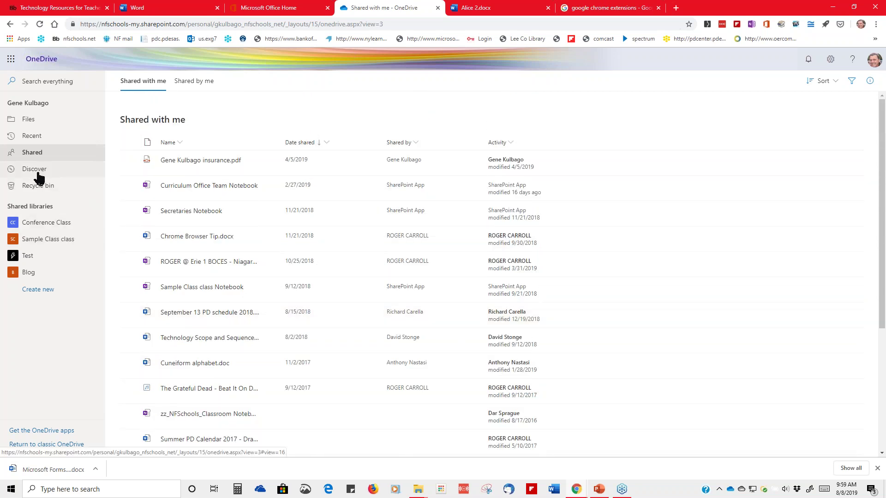
# - Look through the deleted files in the Recycle bin and return to the main file list
pyautogui.click(45, 194)
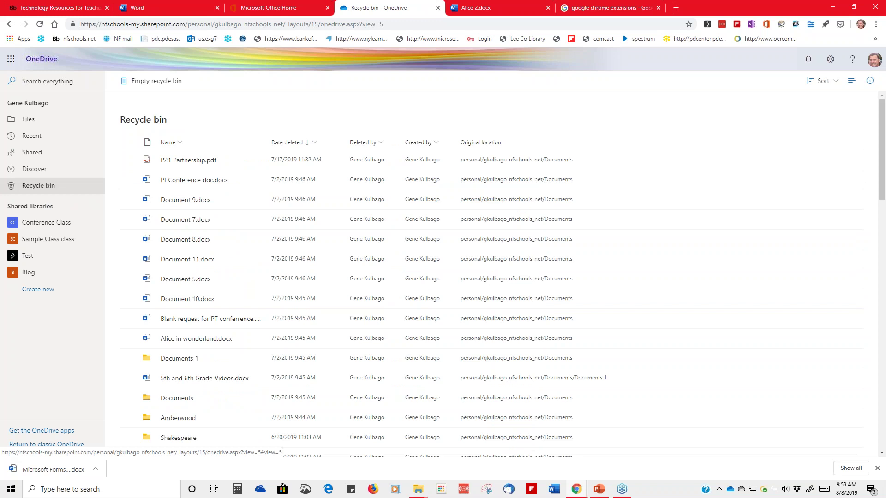
pyautogui.scroll(-10, 244, 240)
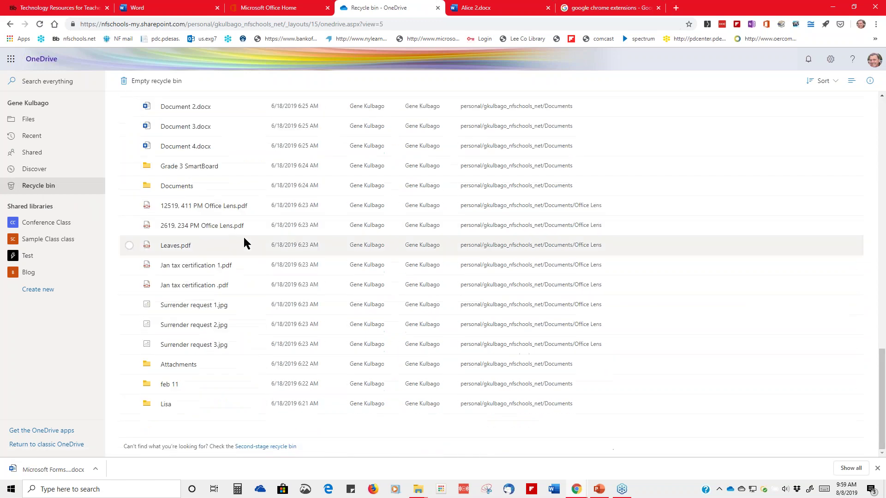
pyautogui.scroll(10, 243, 237)
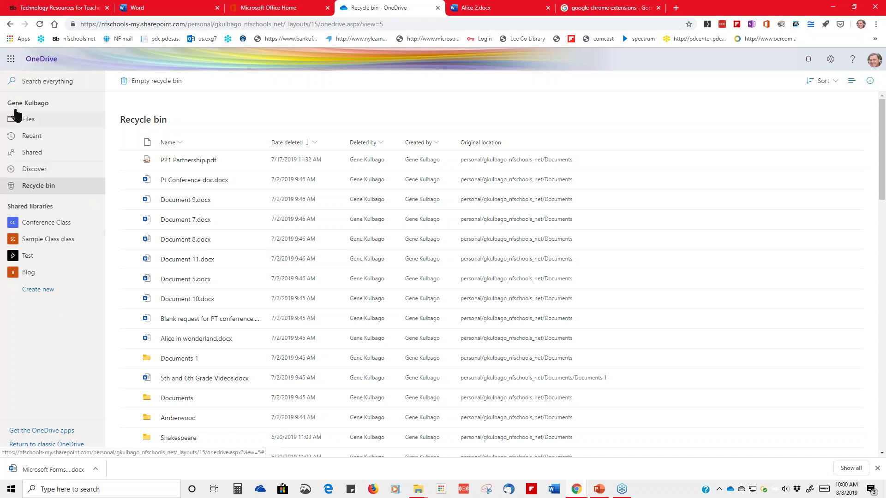
pyautogui.click(32, 123)
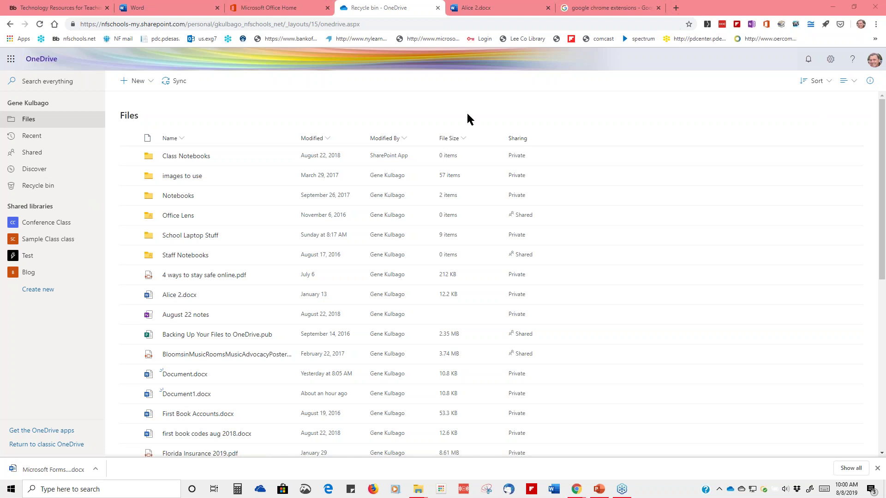
pyautogui.scroll(-8, 227, 236)
pyautogui.scroll(8, 226, 233)
# - Switch to the open Word page in the browser and create a new blank document
pyautogui.click(159, 9)
pyautogui.click(223, 139)
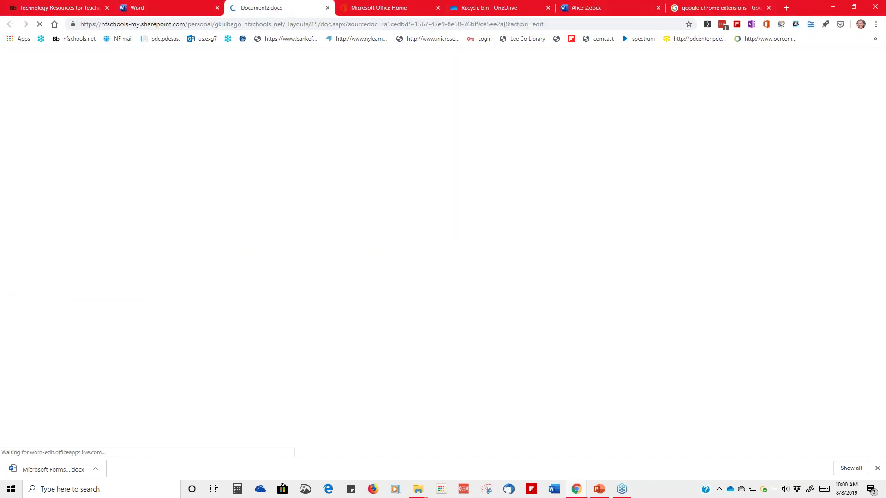